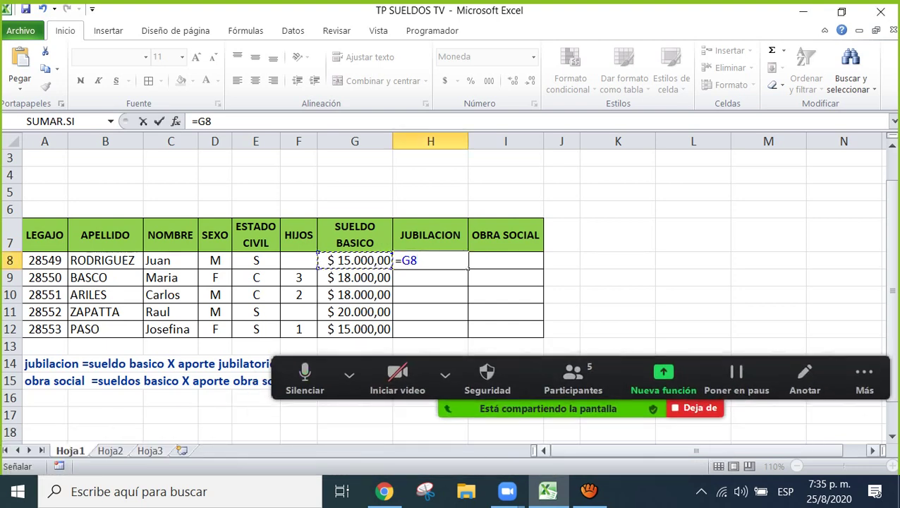
# Discard the unfinished formula in H8 and bring the contribution rates and the whole salary table into unobstructed view
pyautogui.press('Escape')
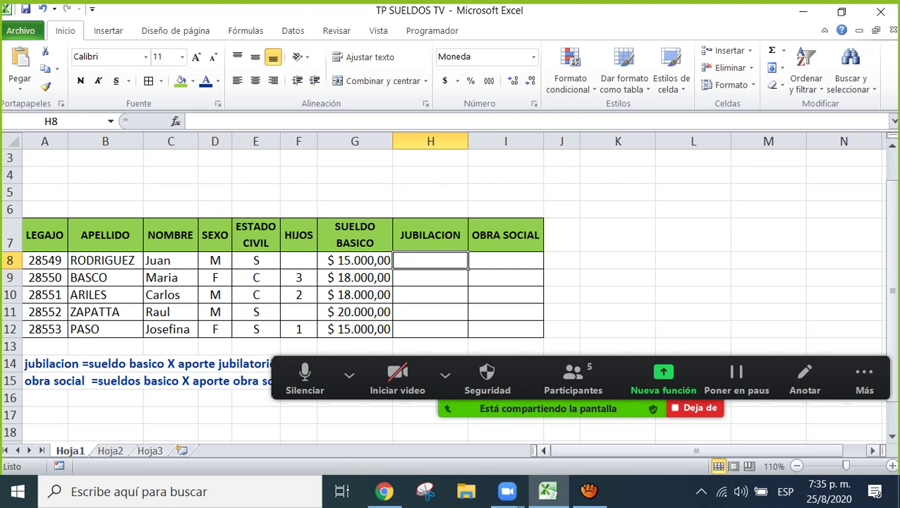
pyautogui.click(105, 432)
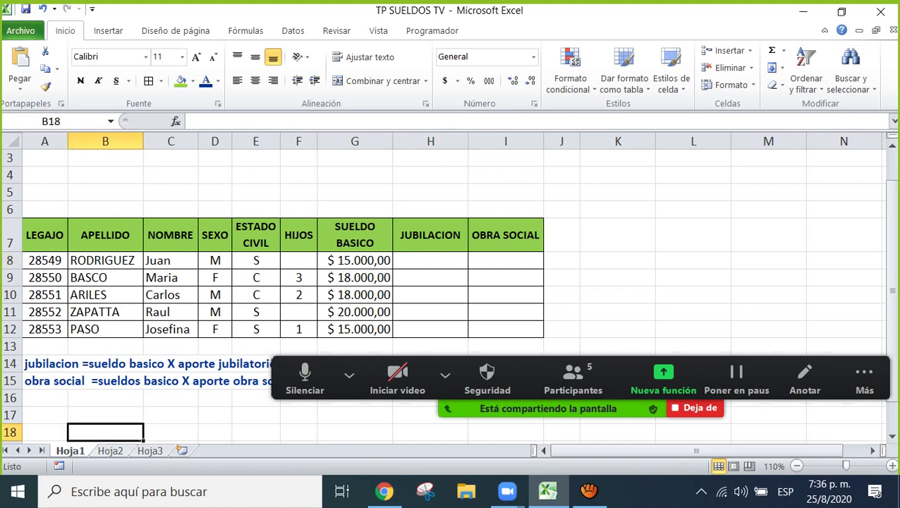
pyautogui.press('Up')
pyautogui.press('Up')
pyautogui.press('Up')
pyautogui.press('Up')
pyautogui.press('Up')
pyautogui.press('Up')
pyautogui.press('Up')
pyautogui.press('Up')
pyautogui.press('Up')
pyautogui.press('Up')
pyautogui.press('Up')
pyautogui.press('Up')
pyautogui.press('Up')
pyautogui.press('Up')
pyautogui.press('Up')
pyautogui.press('Up')
pyautogui.press('Up')
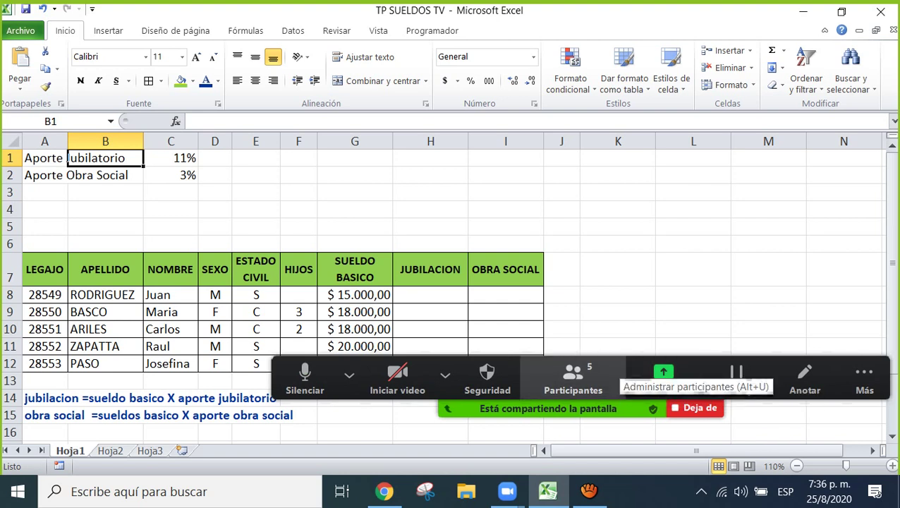
pyautogui.moveTo(615, 367); pyautogui.dragTo(516, 442)
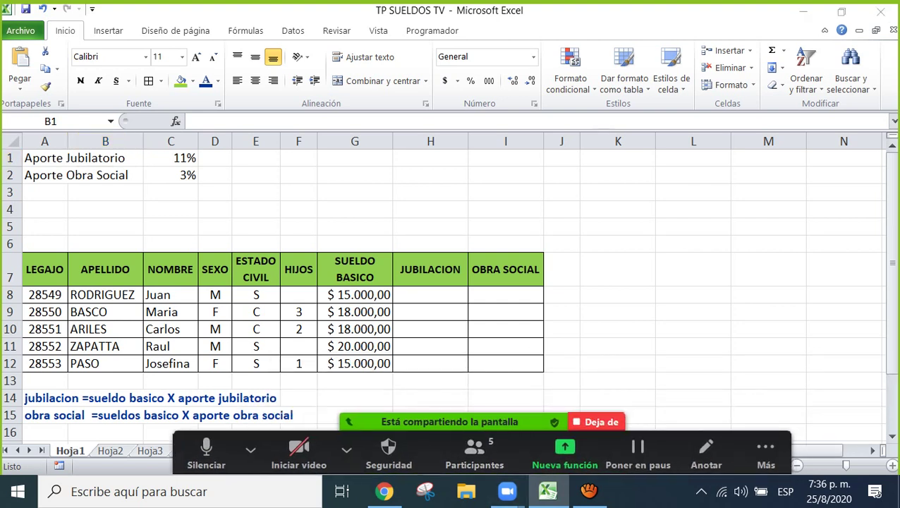
# Calculate JUBILACION in H8 with the formula =G8*$C$1 and fill it down to H12
pyautogui.click(430, 295)
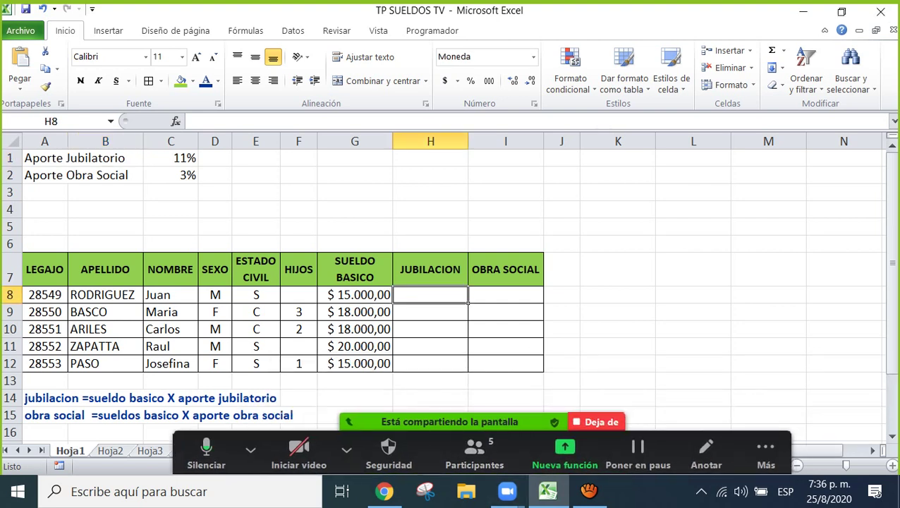
pyautogui.write('=')
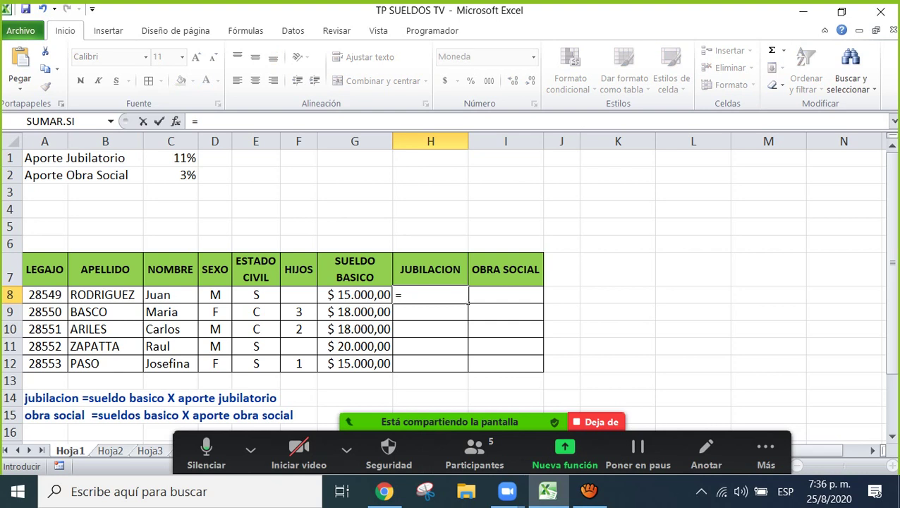
pyautogui.press('Left')
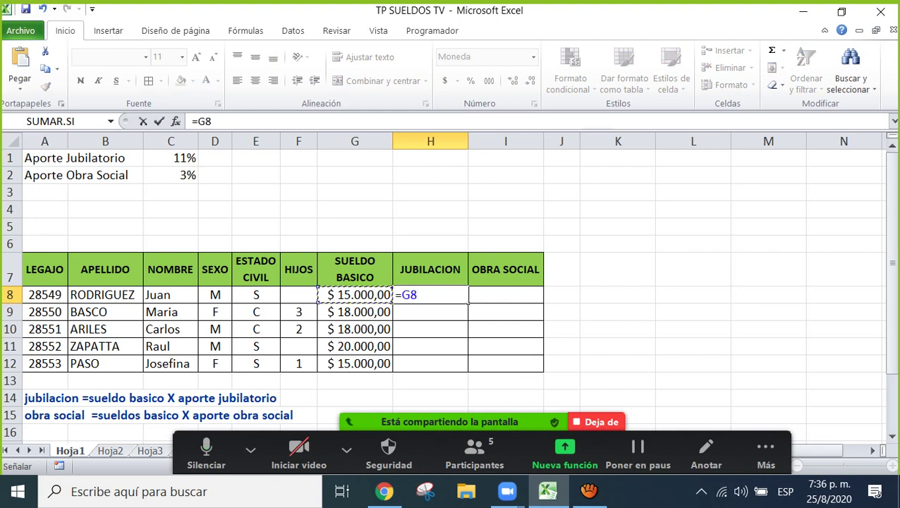
pyautogui.write('*')
pyautogui.click(170, 158)
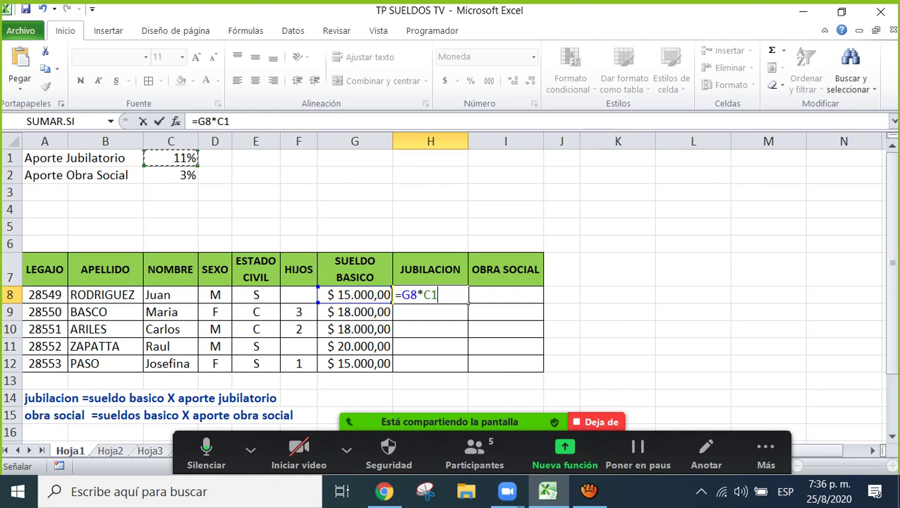
pyautogui.press('F4')
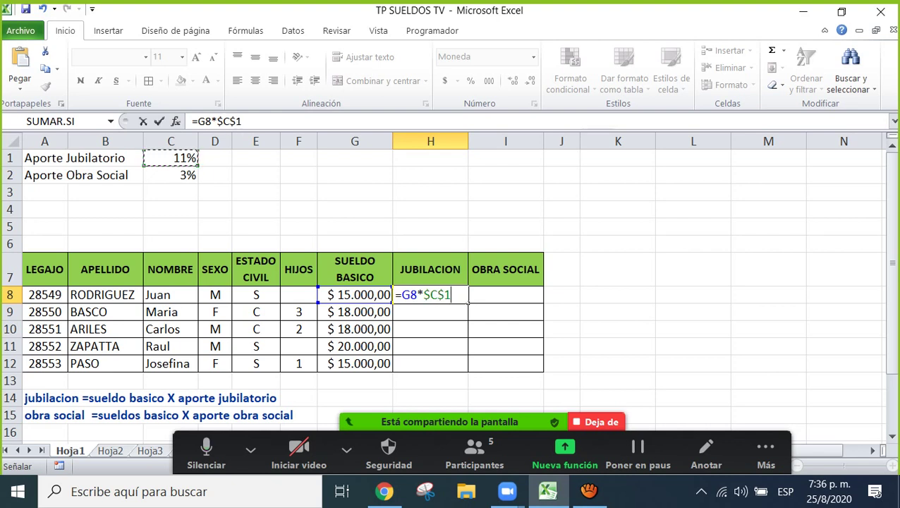
pyautogui.press('Return')
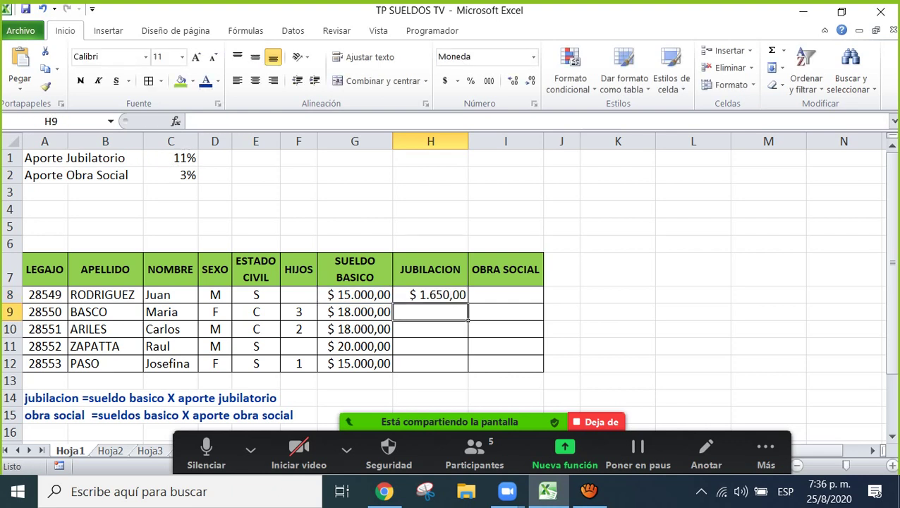
pyautogui.click(431, 295)
pyautogui.moveTo(469, 303); pyautogui.dragTo(469, 372)
# Calculate OBRA SOCIAL in I8 with the formula =G8*$C$2 and fill it down to I12
pyautogui.click(506, 294)
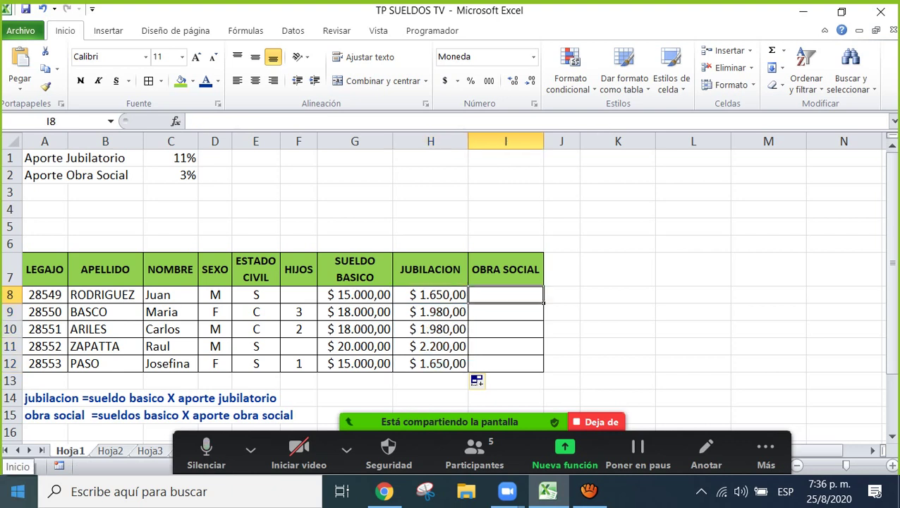
pyautogui.write('=')
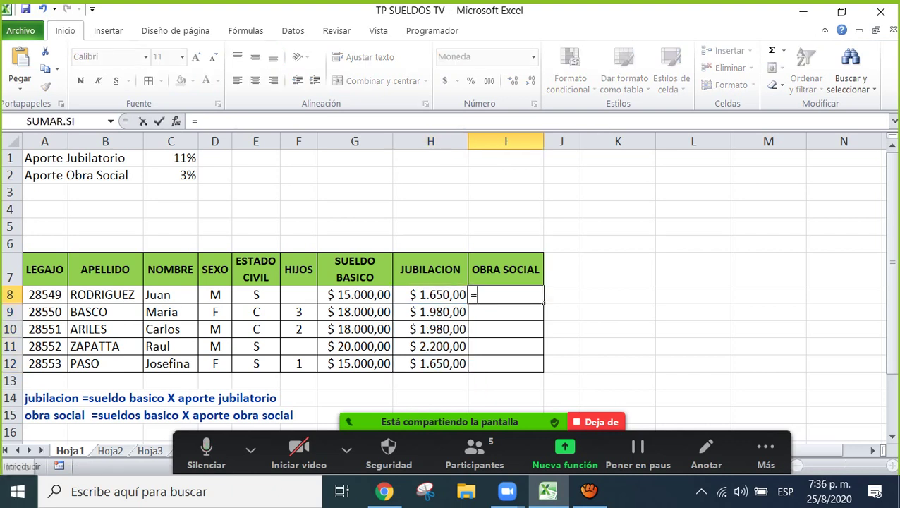
pyautogui.click(354, 295)
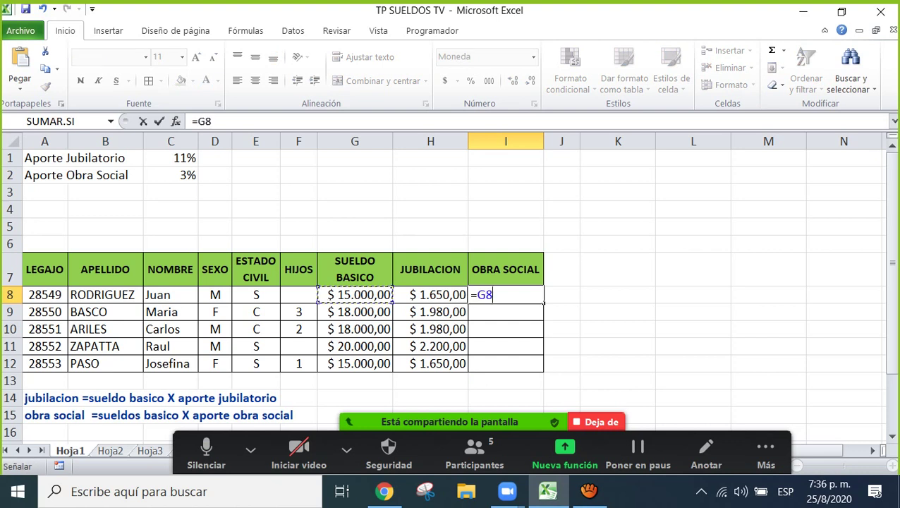
pyautogui.write('*')
pyautogui.click(171, 175)
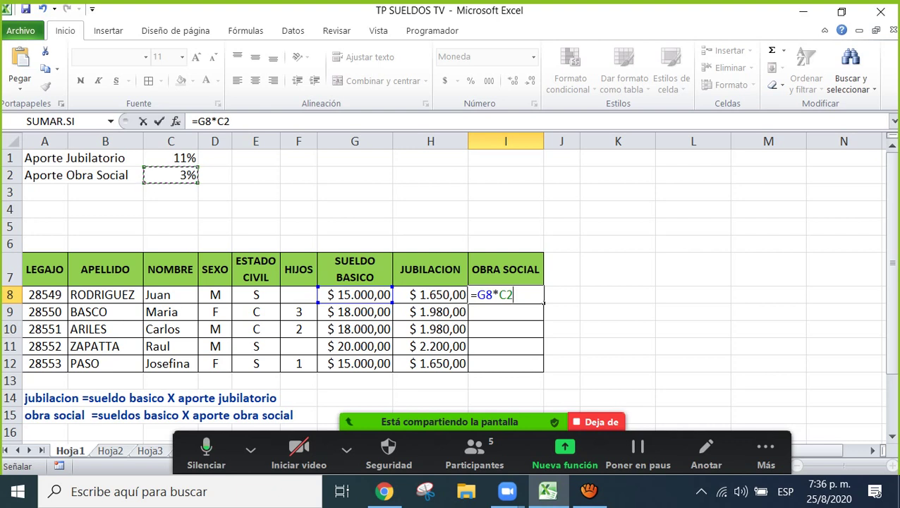
pyautogui.press('F4')
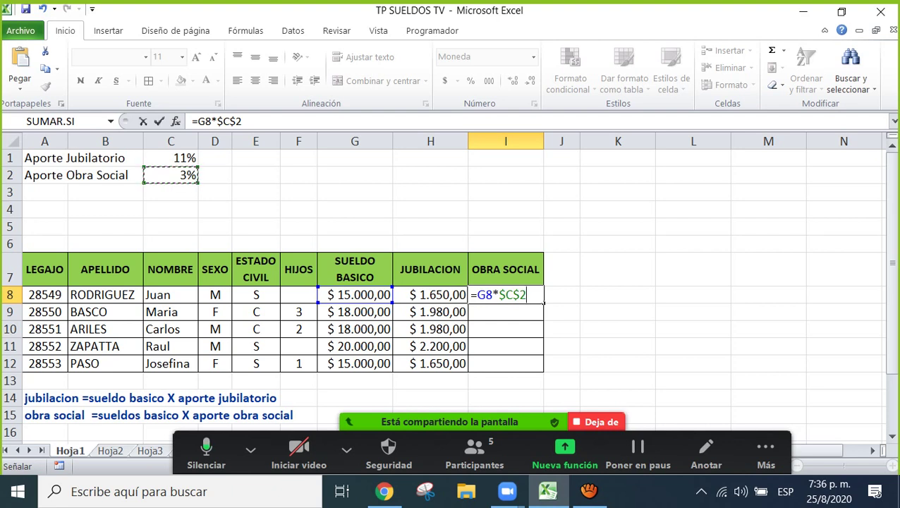
pyautogui.press('Return')
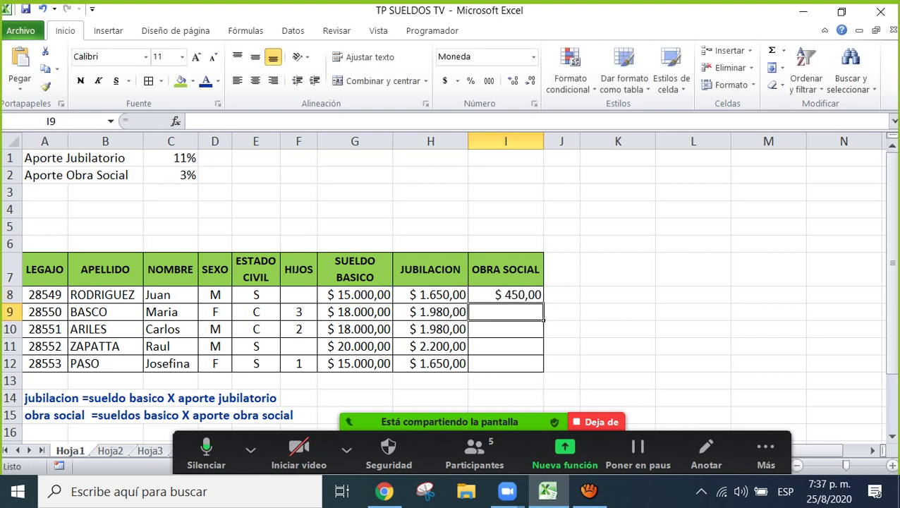
pyautogui.click(505, 295)
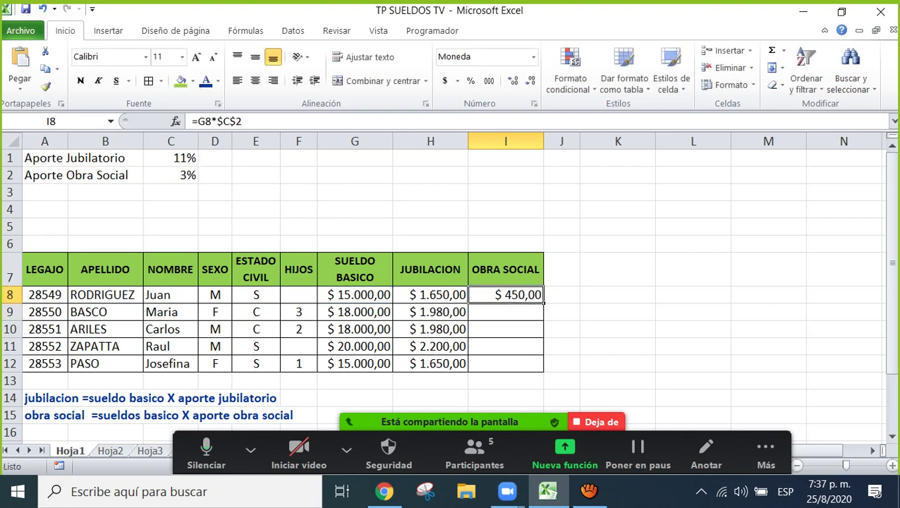
pyautogui.moveTo(543, 302); pyautogui.dragTo(526, 365)
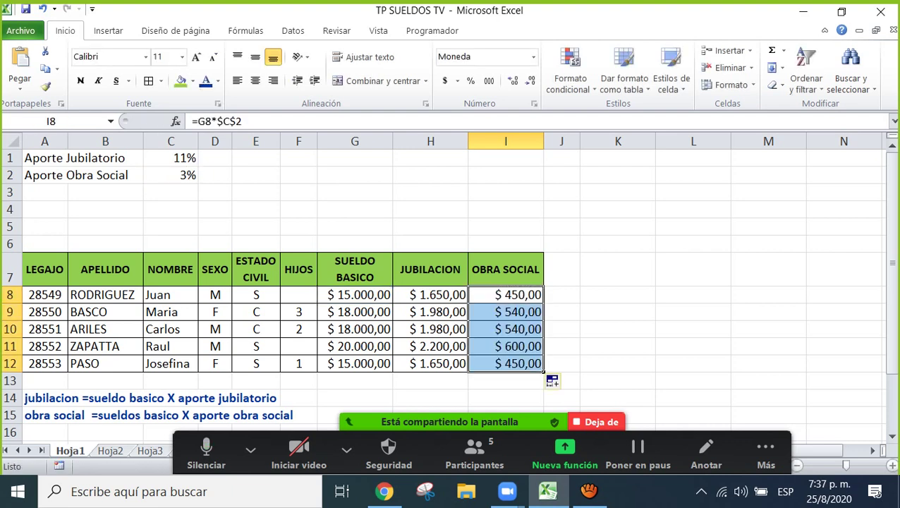
# Inspect the cell references in the OBRA SOCIAL formulas in I8 and I9 without changing them
pyautogui.click(506, 295)
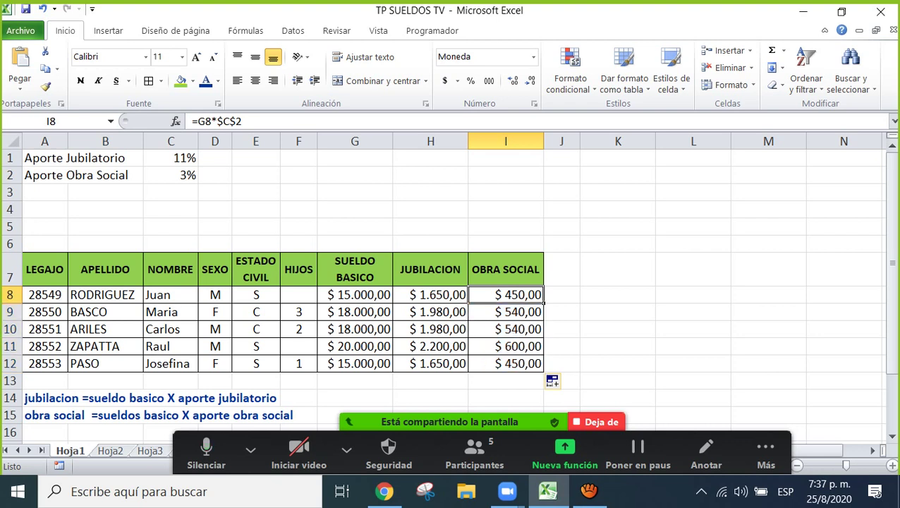
pyautogui.press('F2')
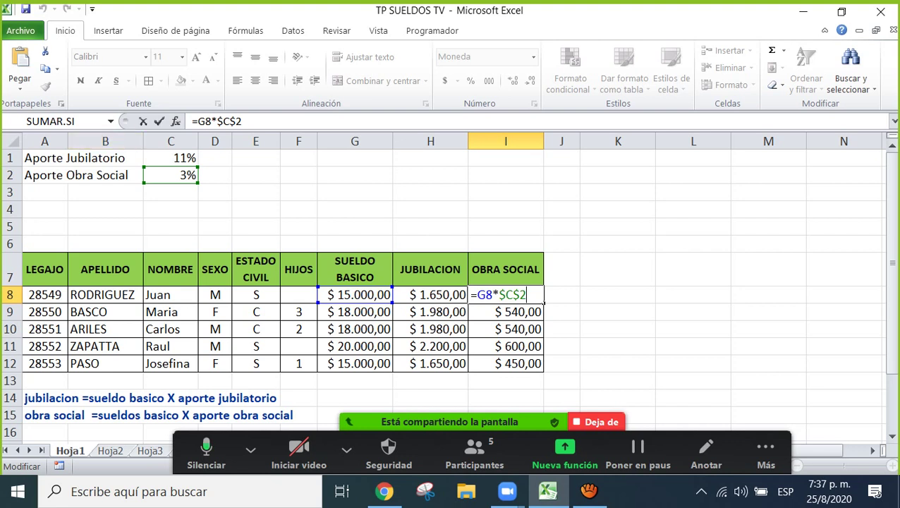
pyautogui.press('Return')
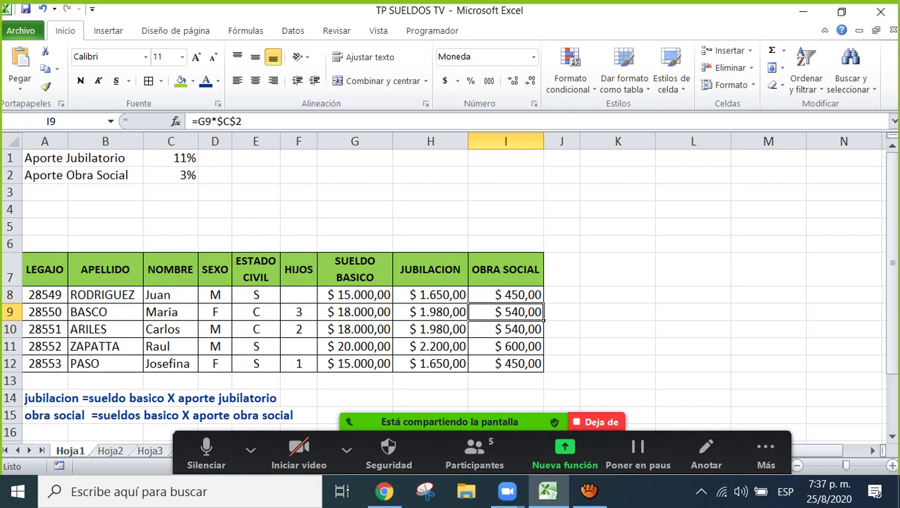
pyautogui.press('F2')
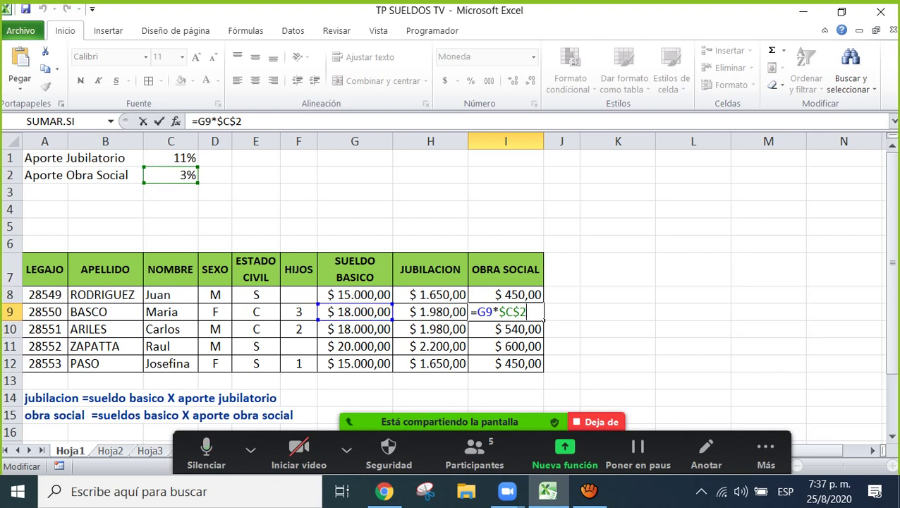
pyautogui.press('Return')
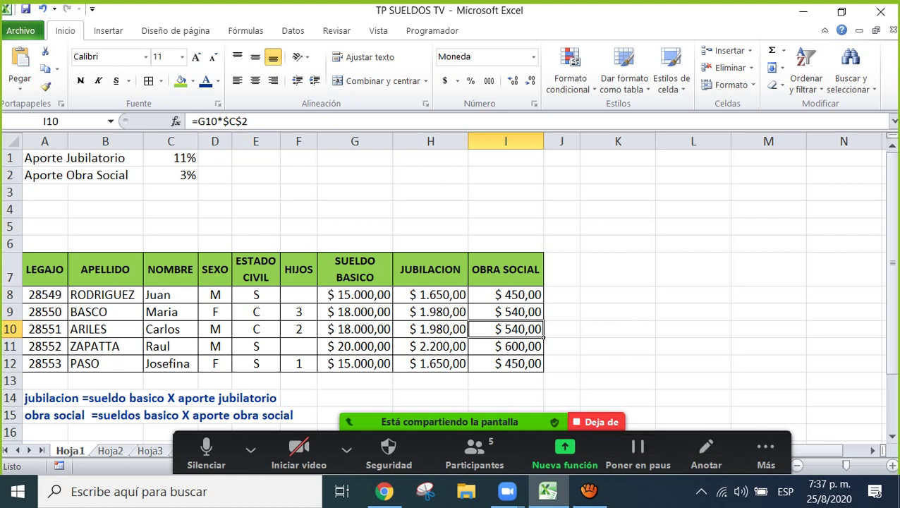
# Widen column J and enter the header ASIGNACION HIJOS in J7
pyautogui.click(562, 269)
pyautogui.moveTo(580, 141); pyautogui.dragTo(623, 141)
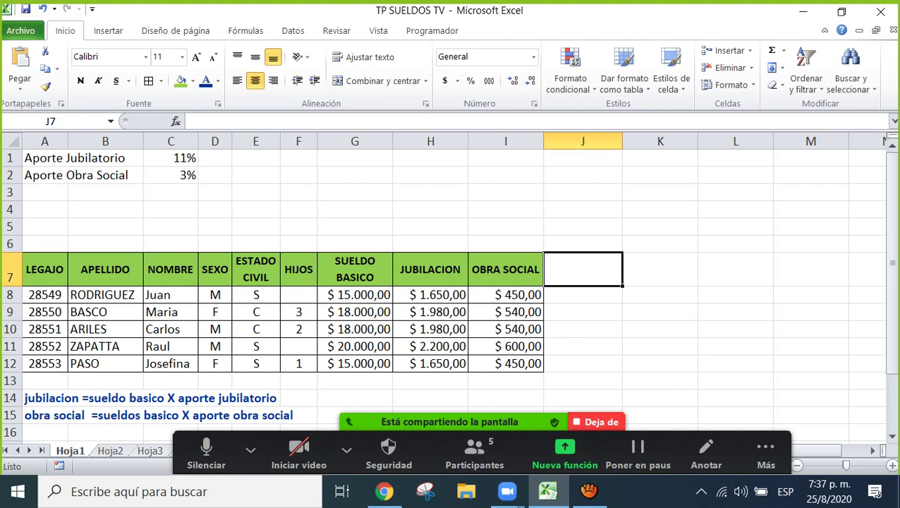
pyautogui.write('AS')
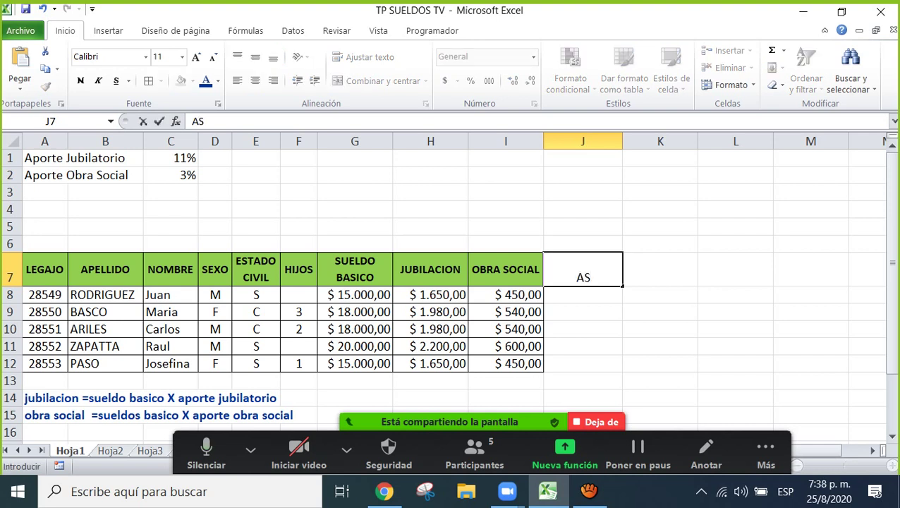
pyautogui.write('IGNACION')
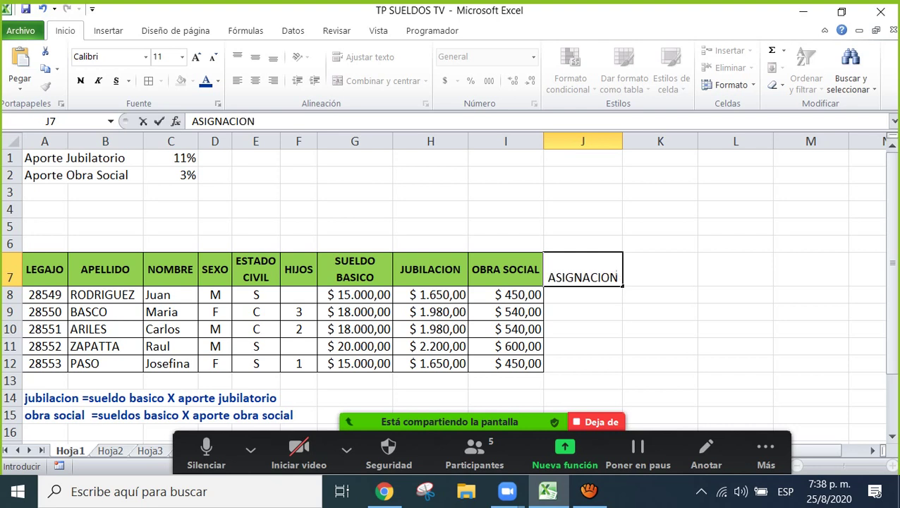
pyautogui.write(' HIJOS')
pyautogui.press('Return')
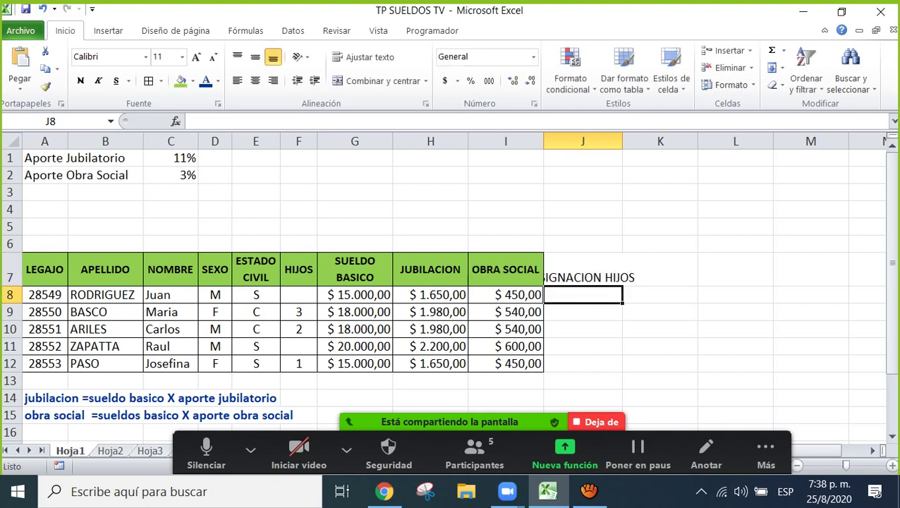
# Center J7:M7 vertically with wrapped text, and narrow column J slightly to fit its header
pyautogui.moveTo(583, 269); pyautogui.dragTo(812, 269)
pyautogui.click(534, 103)
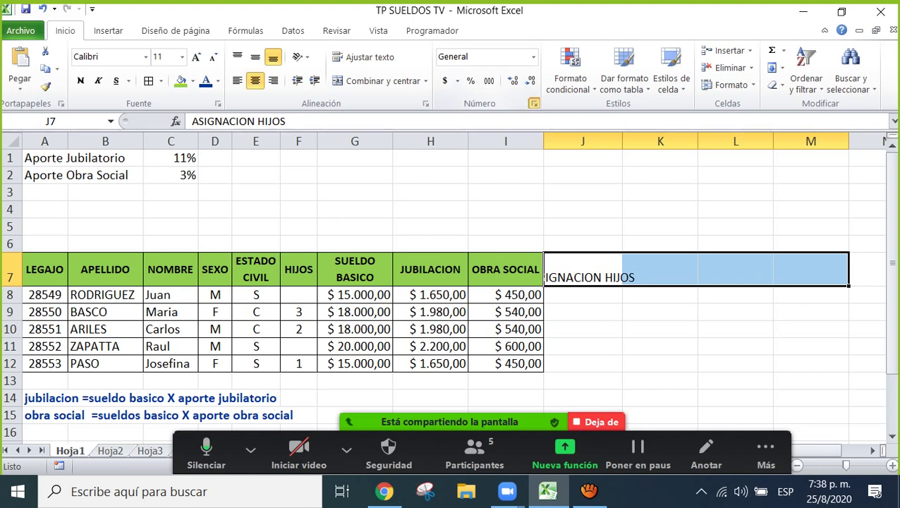
pyautogui.click(615, 36)
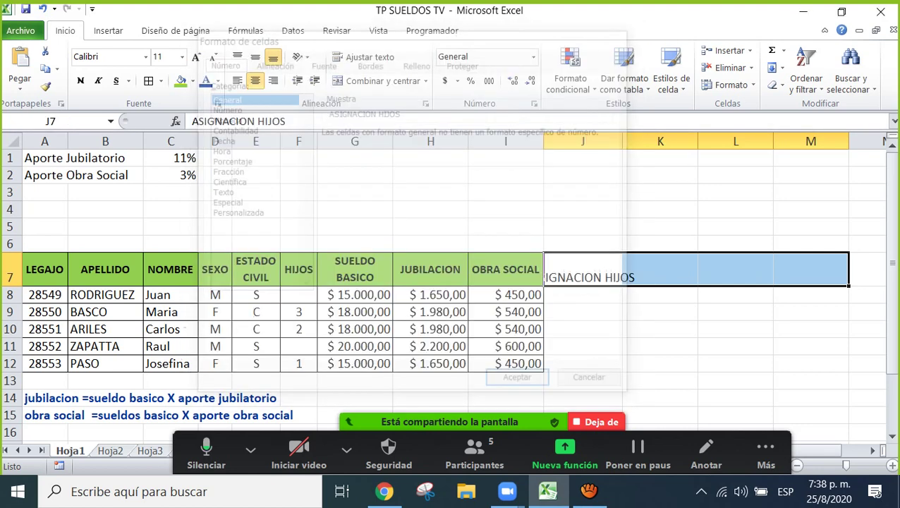
pyautogui.click(425, 103)
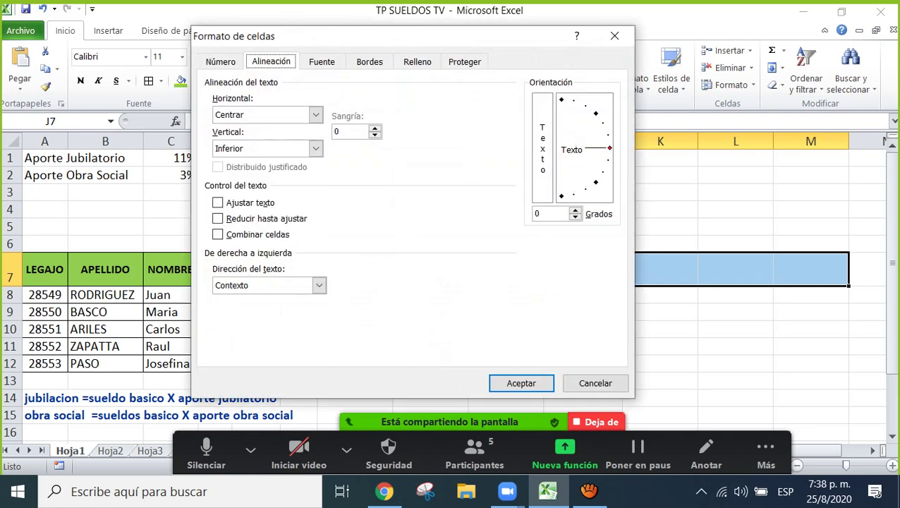
pyautogui.click(315, 148)
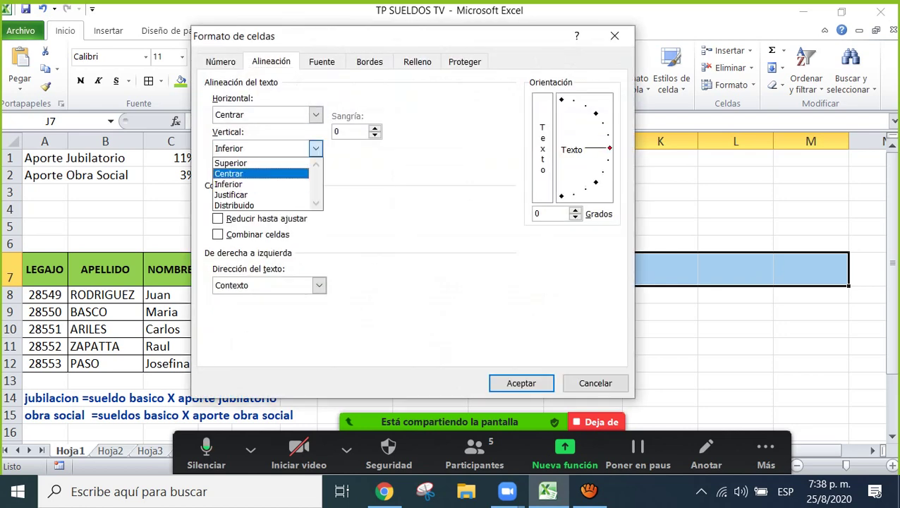
pyautogui.click(228, 174)
pyautogui.click(217, 203)
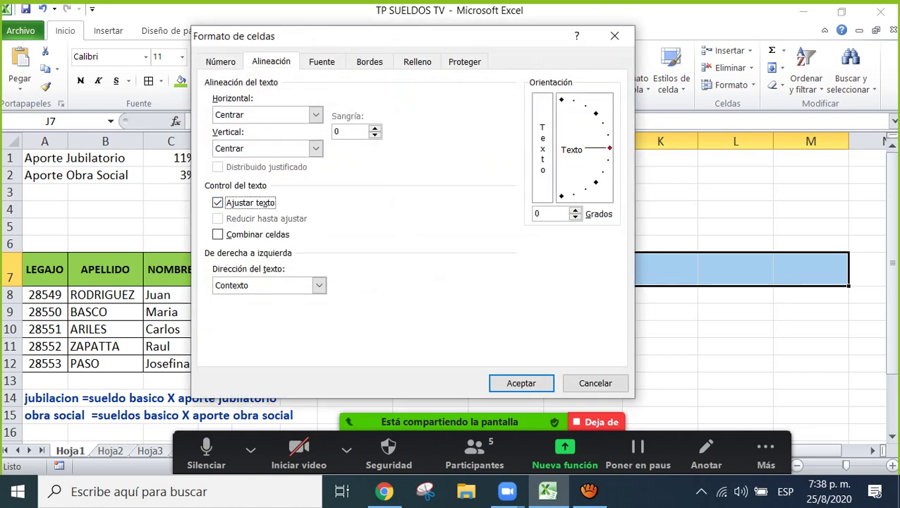
pyautogui.click(521, 383)
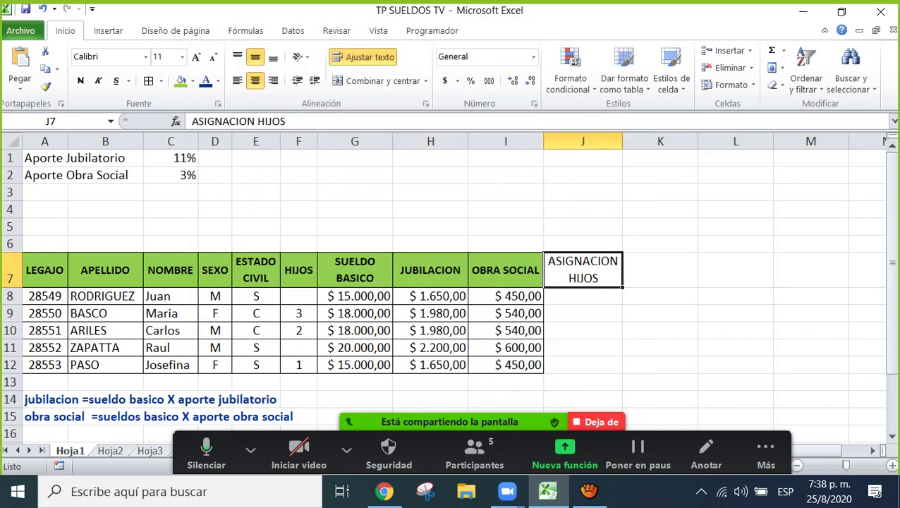
pyautogui.moveTo(623, 141); pyautogui.dragTo(619, 141)
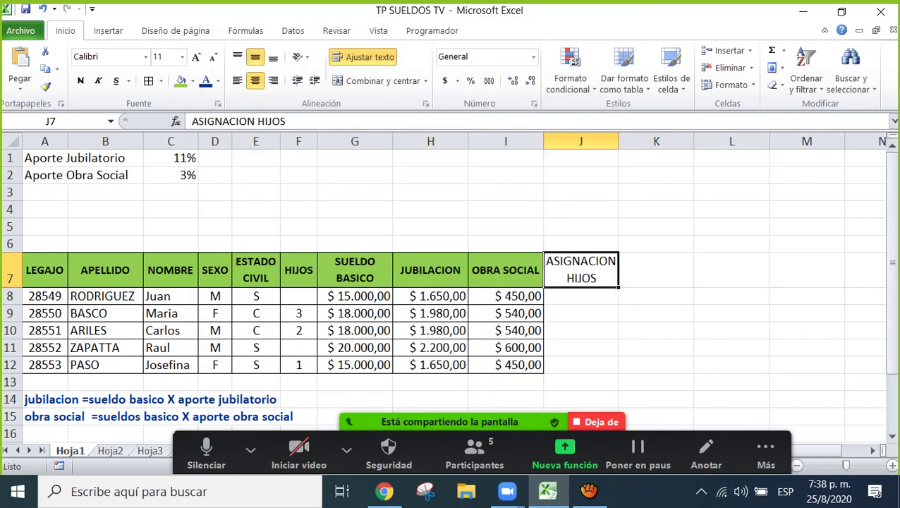
# Enter the header ASIGNACION ESPOSA in K7
pyautogui.click(581, 313)
pyautogui.click(656, 270)
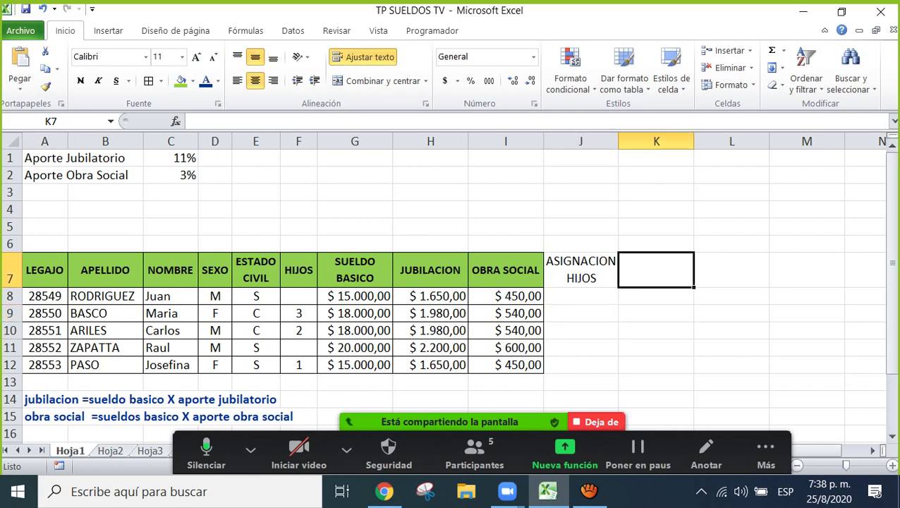
pyautogui.write('A')
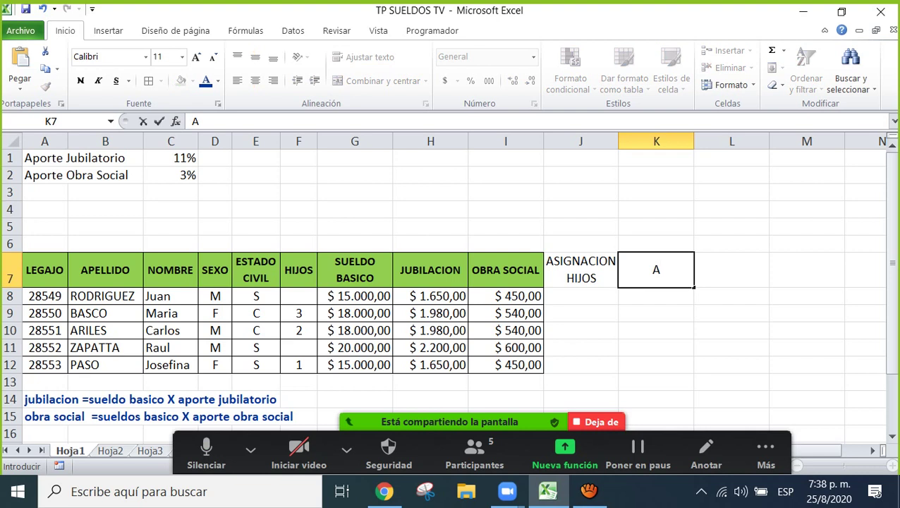
pyautogui.write('SIGNAC')
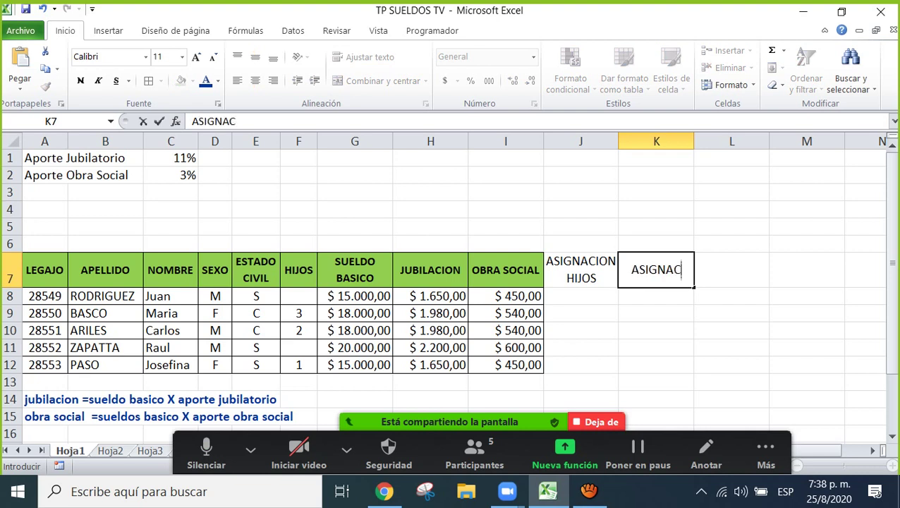
pyautogui.write('ION ESPOSA')
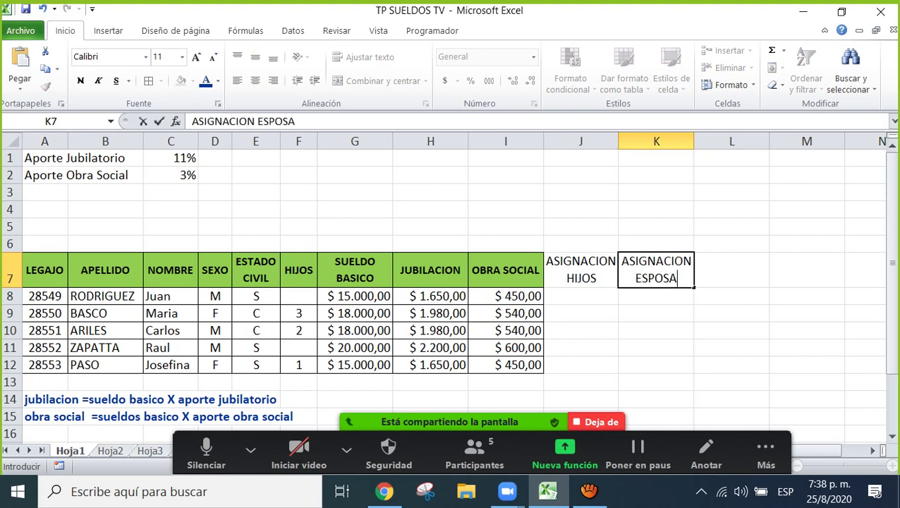
pyautogui.press('Return')
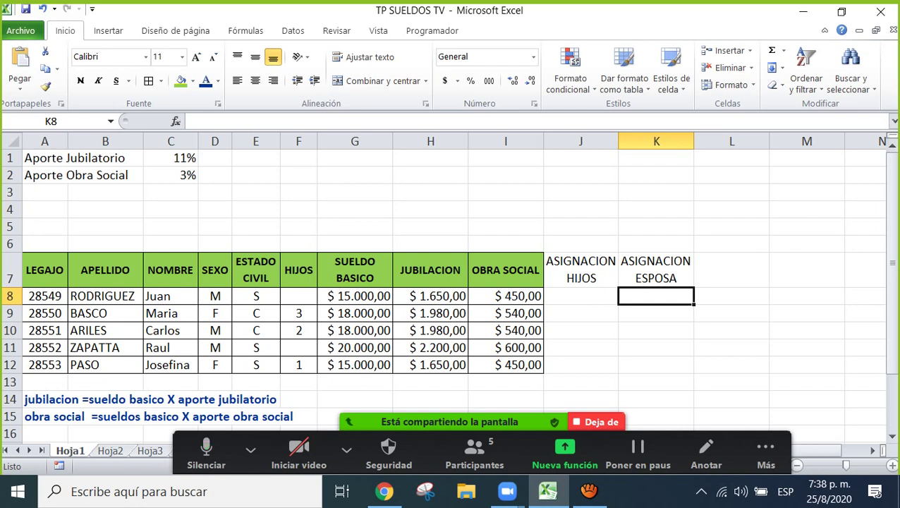
# Format J7:K12 like the table with green header fill, all borders and bold text, and widen column J slightly to fit its header
pyautogui.moveTo(580, 269); pyautogui.dragTo(656, 270)
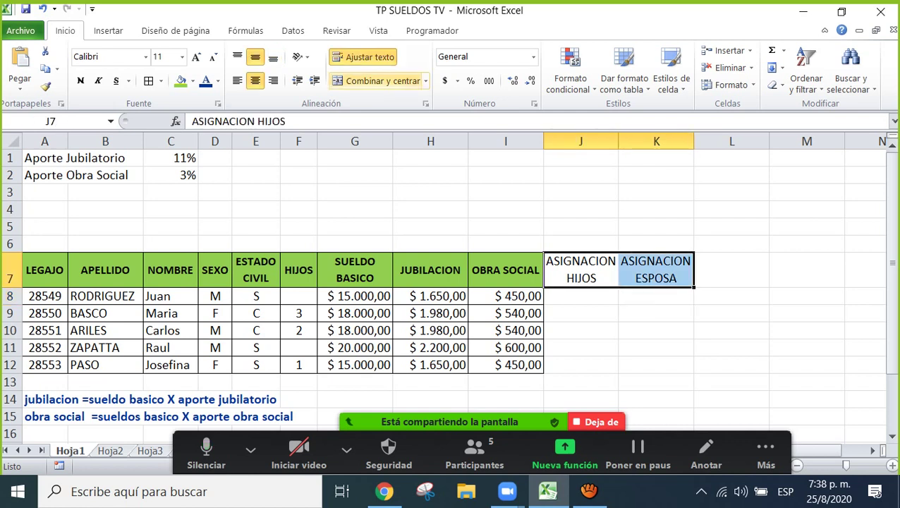
pyautogui.click(181, 80)
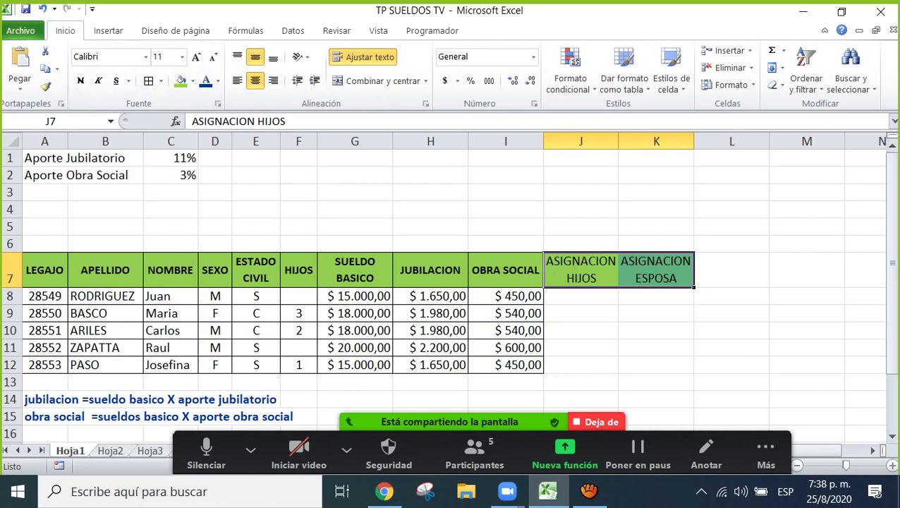
pyautogui.moveTo(581, 270); pyautogui.dragTo(656, 365)
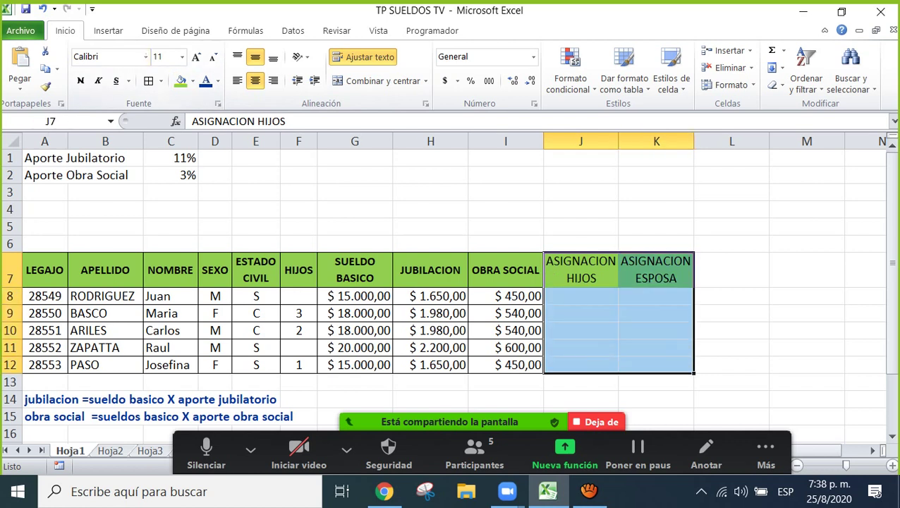
pyautogui.click(148, 80)
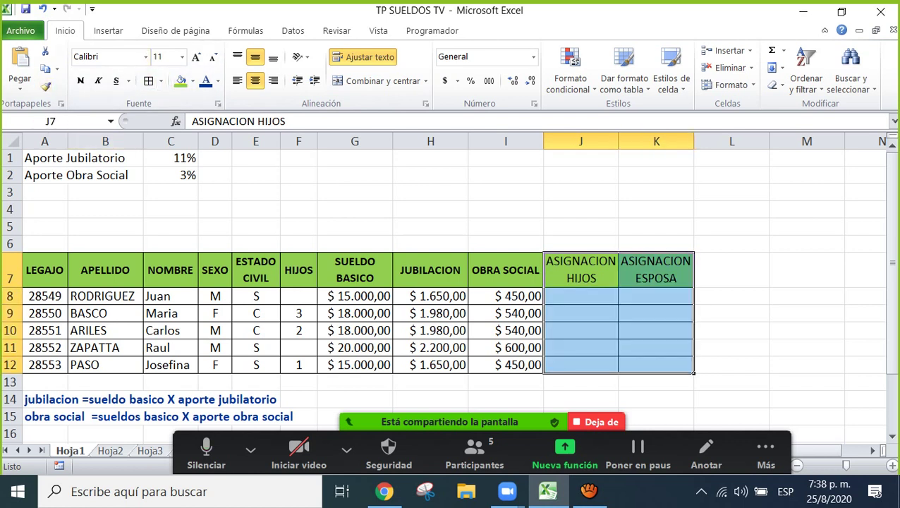
pyautogui.click(80, 80)
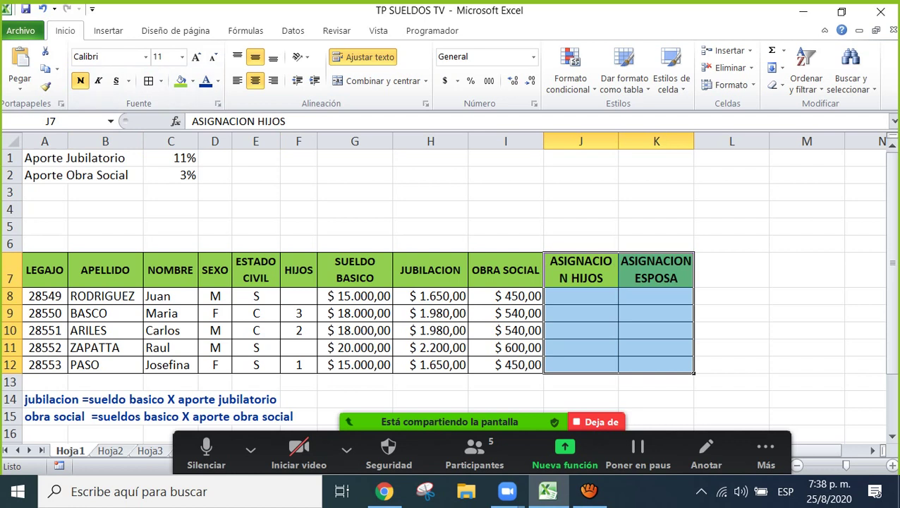
pyautogui.moveTo(618, 141); pyautogui.dragTo(623, 142)
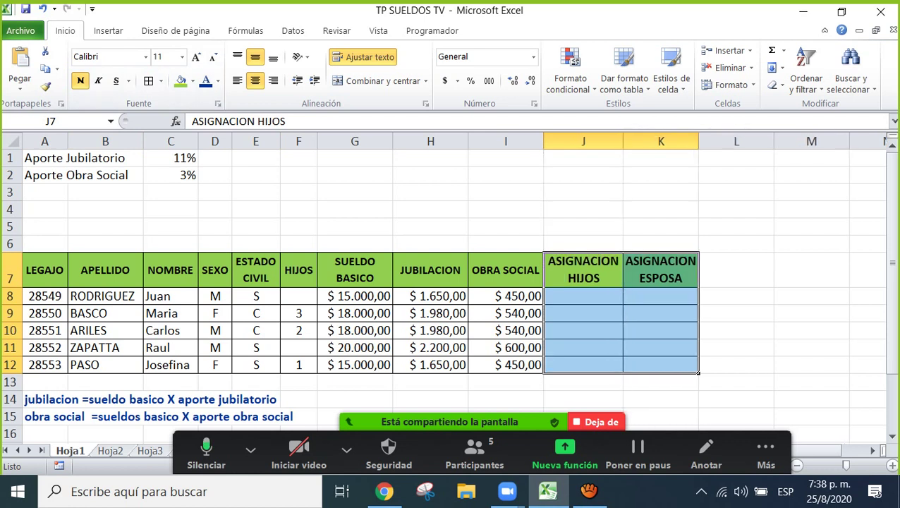
pyautogui.click(583, 296)
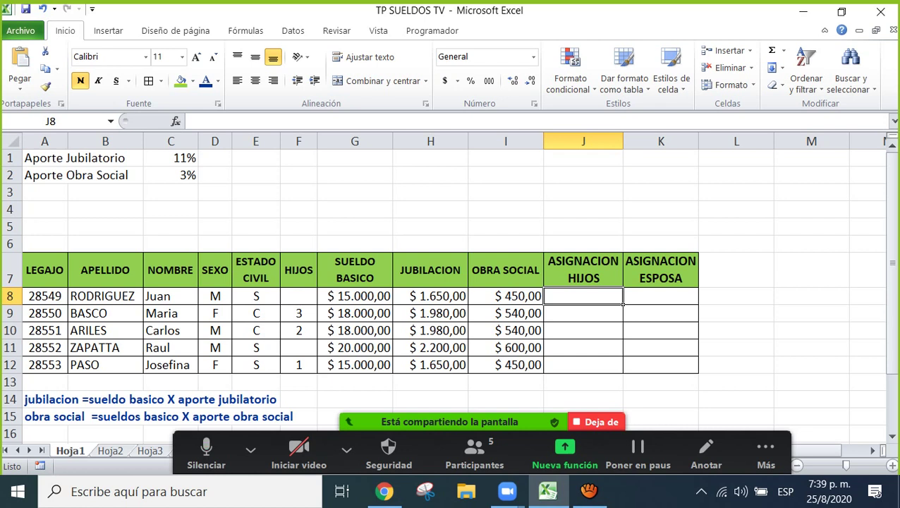
# Set the J7:K7 headers to font size 10 and tighten the widths of columns I, J and K
pyautogui.moveTo(543, 141); pyautogui.dragTo(537, 141)
pyautogui.click(502, 270)
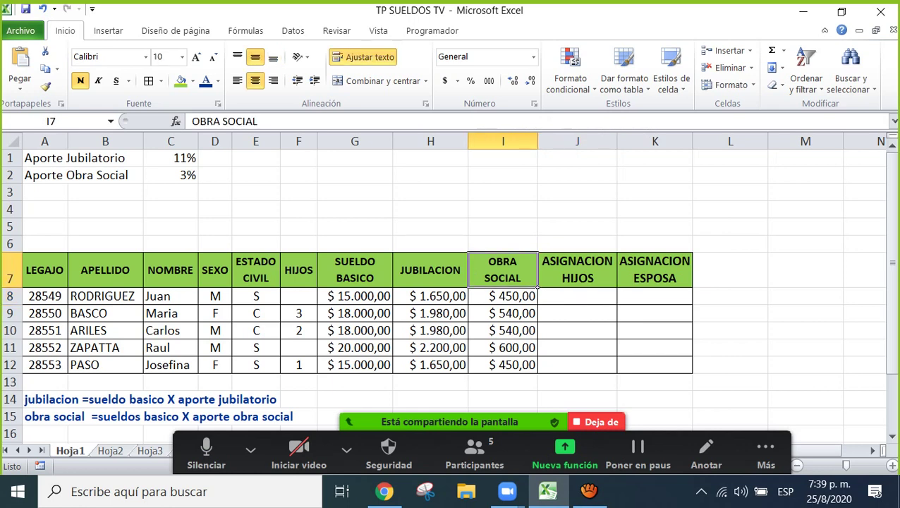
pyautogui.moveTo(577, 270); pyautogui.dragTo(655, 271)
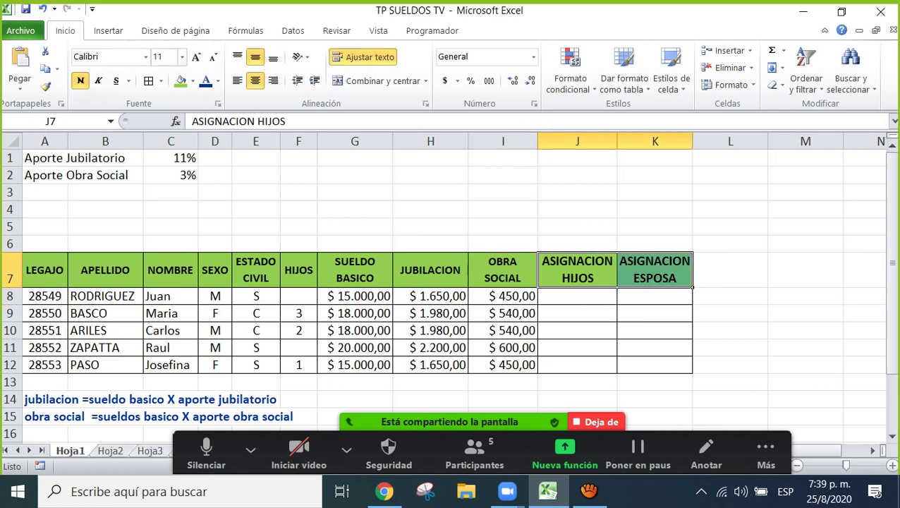
pyautogui.click(182, 56)
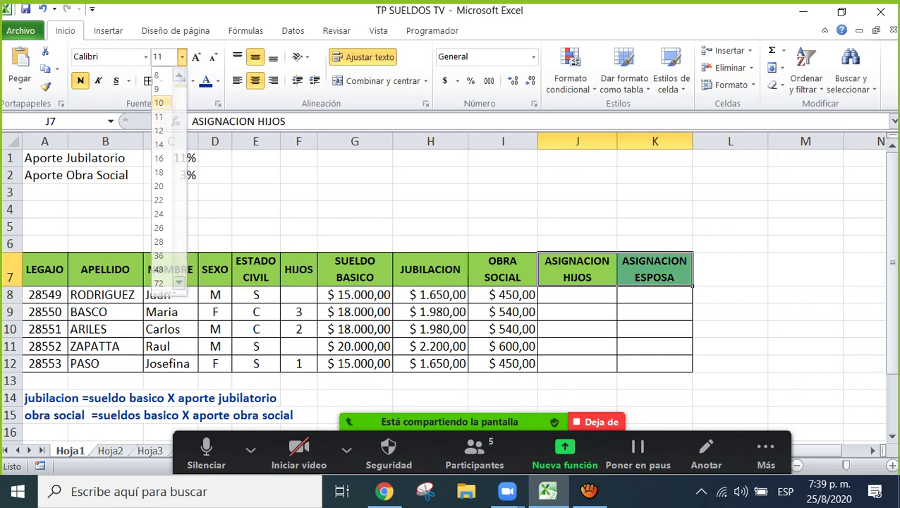
pyautogui.click(160, 103)
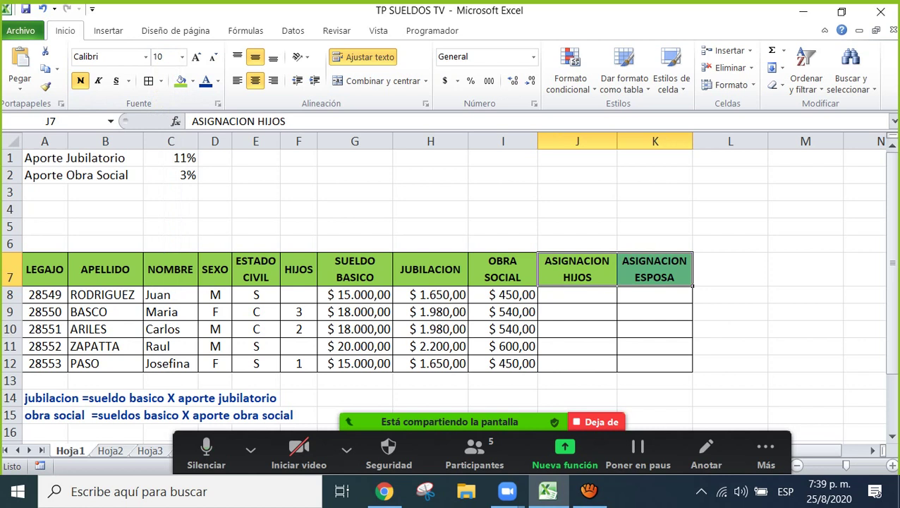
pyautogui.doubleClick(617, 141)
pyautogui.doubleClick(687, 141)
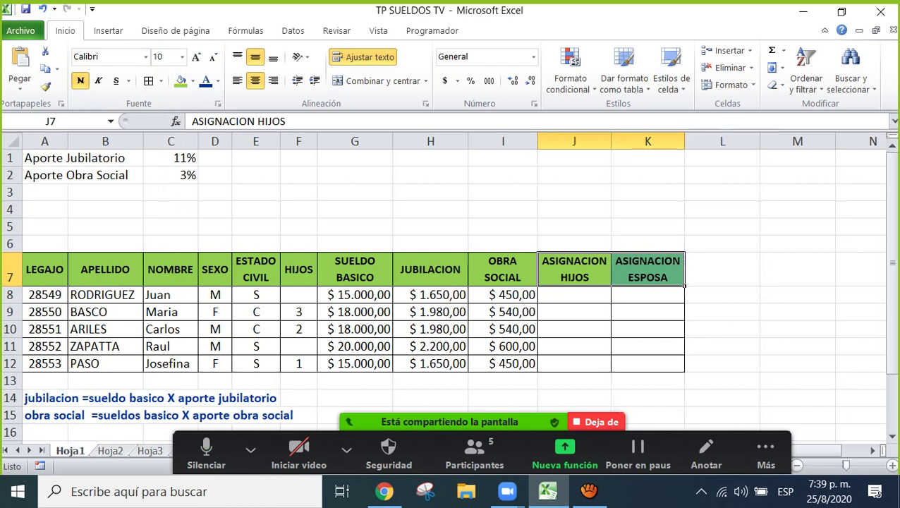
pyautogui.click(648, 329)
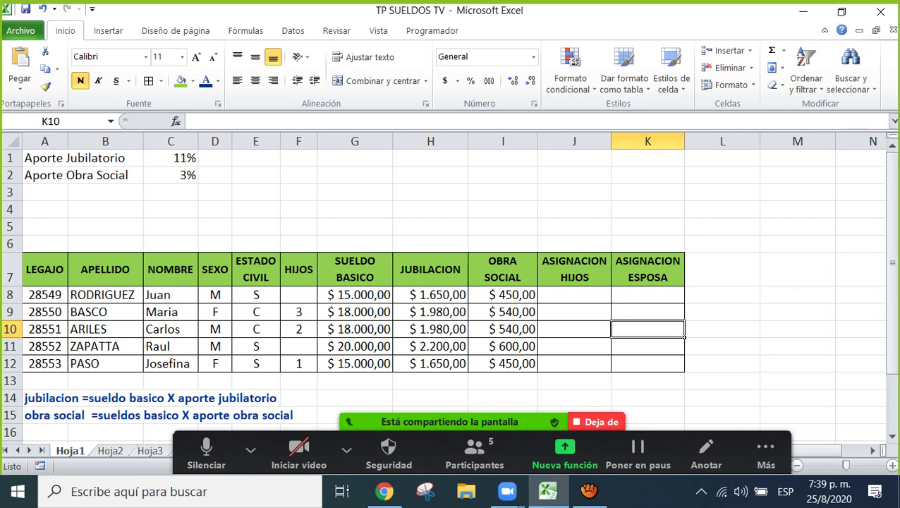
# Enter the label Asig. Hijos in E1
pyautogui.click(256, 158)
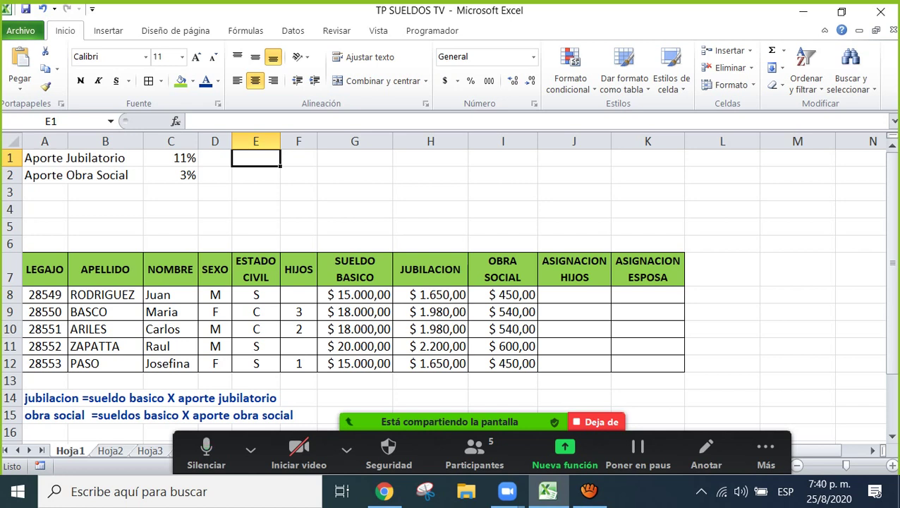
pyautogui.write('A')
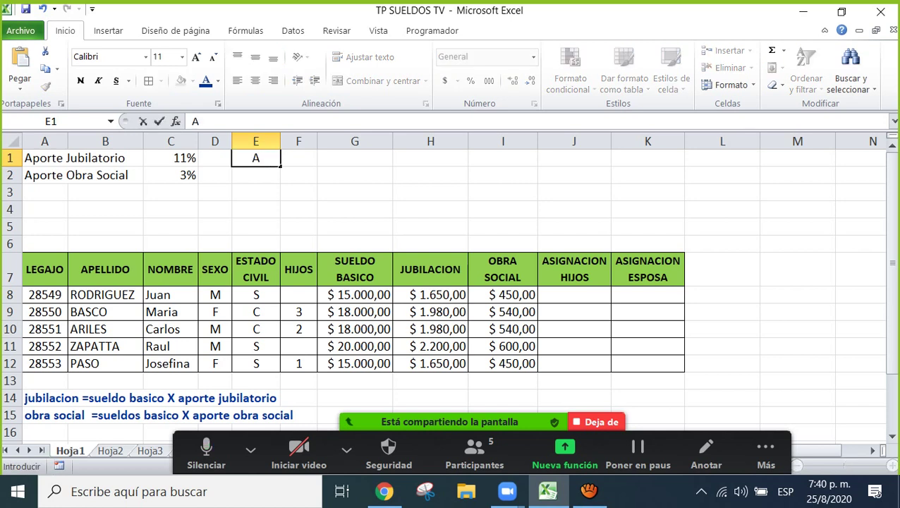
pyautogui.write('sig. Ho')
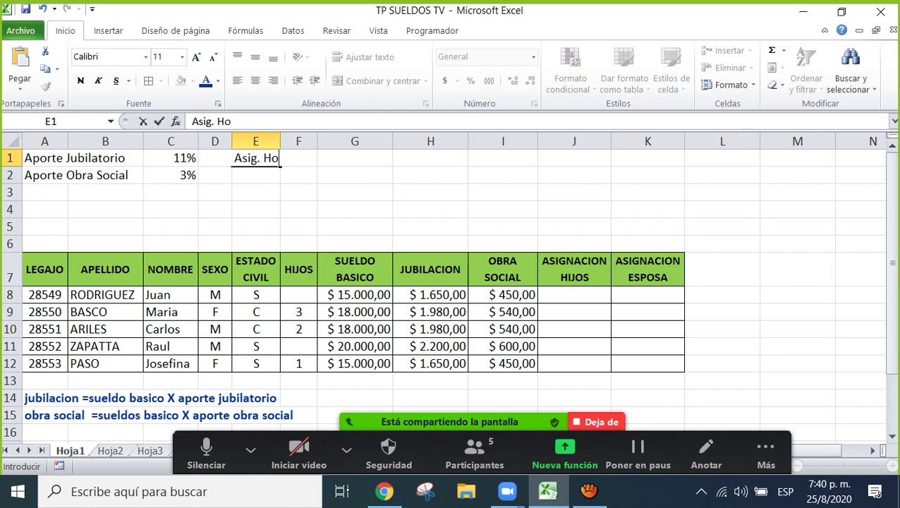
pyautogui.press('BackSpace')
pyautogui.write('ijos')
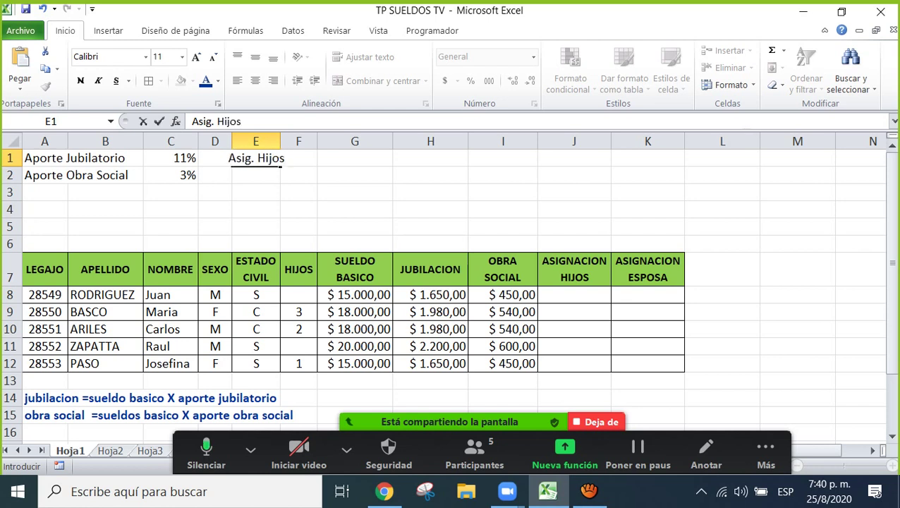
pyautogui.press('Return')
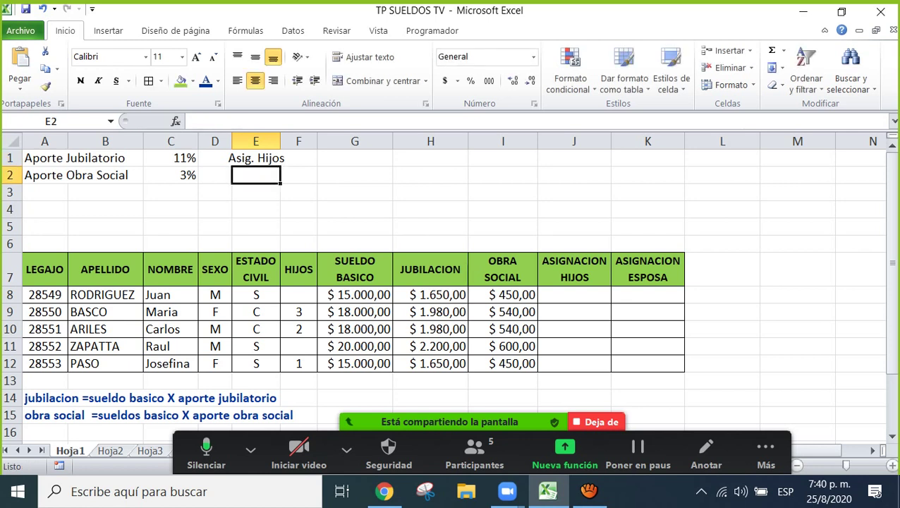
# Review the jubilatorio and obra social contribution percentages in C1 and C2 without changing them
pyautogui.click(171, 158)
pyautogui.click(171, 174)
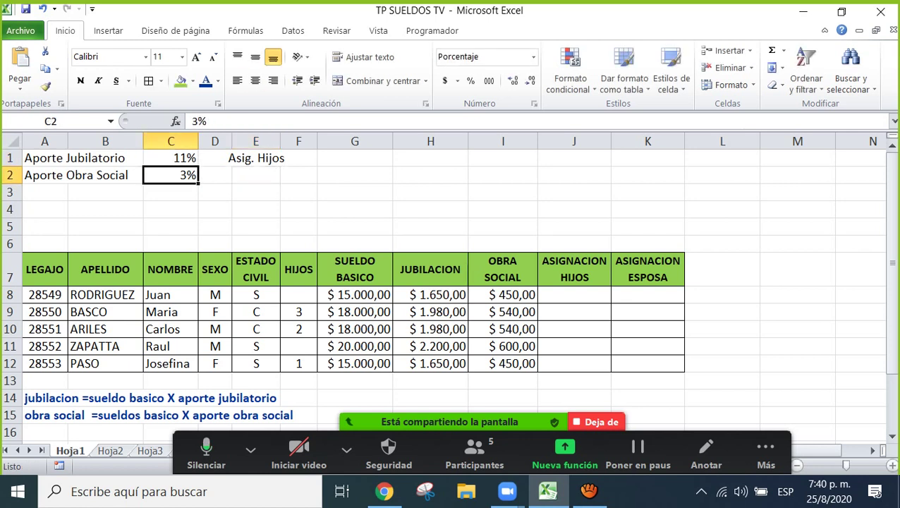
pyautogui.click(170, 158)
pyautogui.click(171, 175)
pyautogui.click(171, 158)
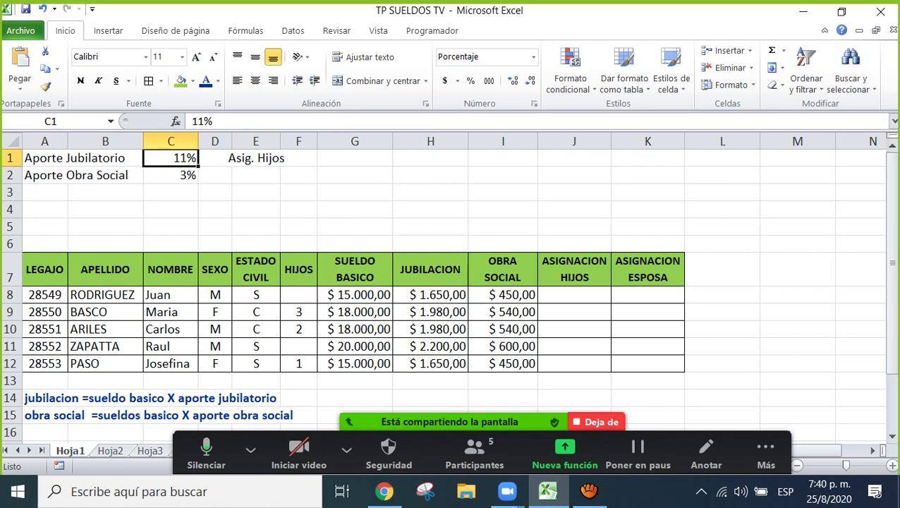
pyautogui.click(171, 175)
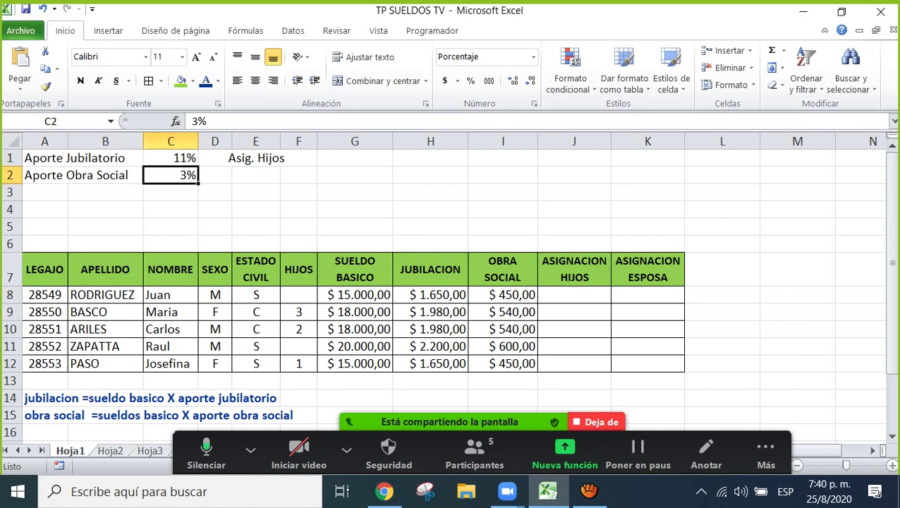
pyautogui.click(170, 158)
pyautogui.click(171, 175)
pyautogui.click(171, 158)
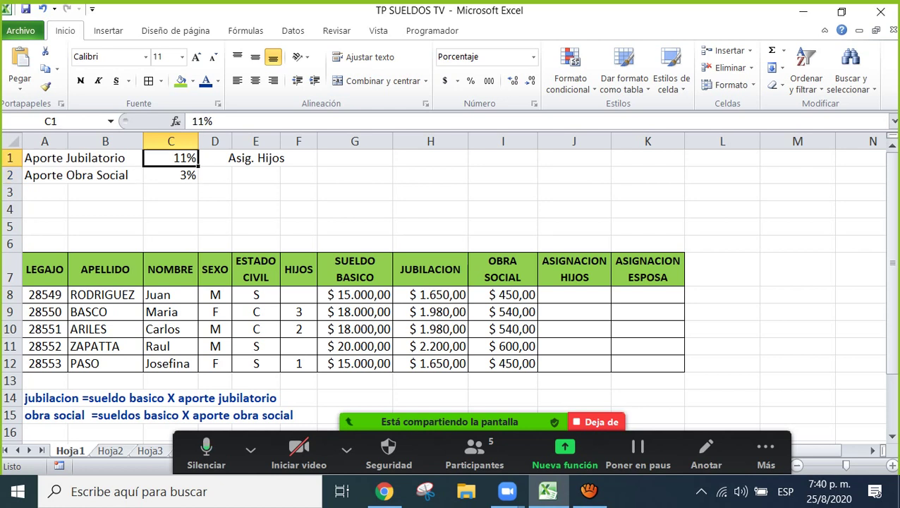
pyautogui.click(171, 192)
pyautogui.click(171, 158)
# Left-align the Asig. Hijos label in E1 and the empty cell E2 below it
pyautogui.click(255, 175)
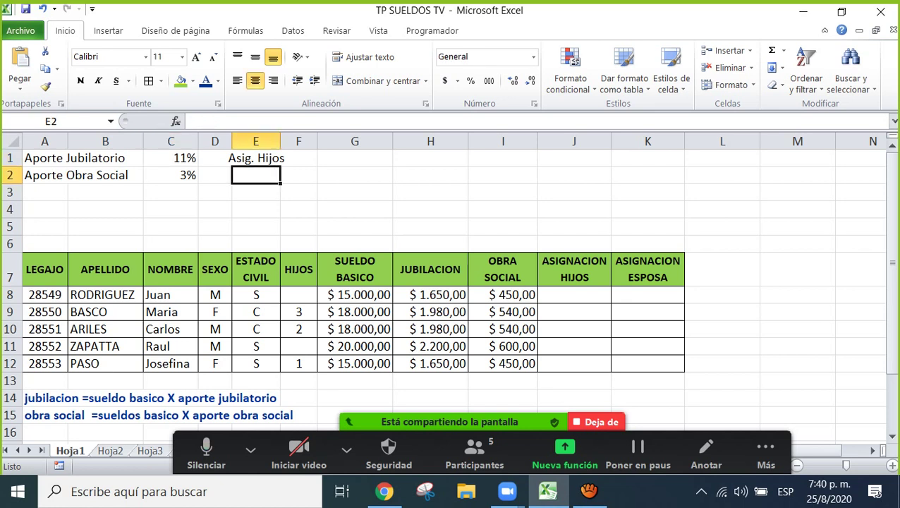
pyautogui.click(255, 158)
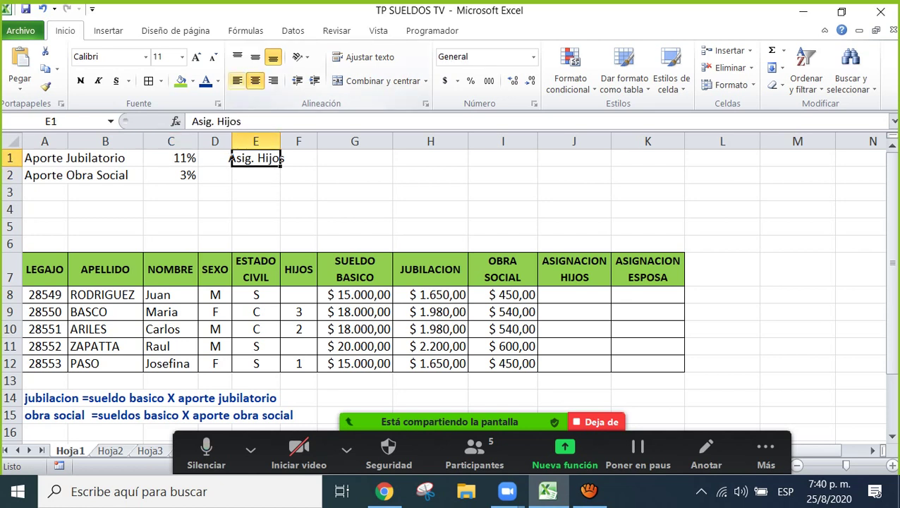
pyautogui.click(238, 81)
pyautogui.press('Return')
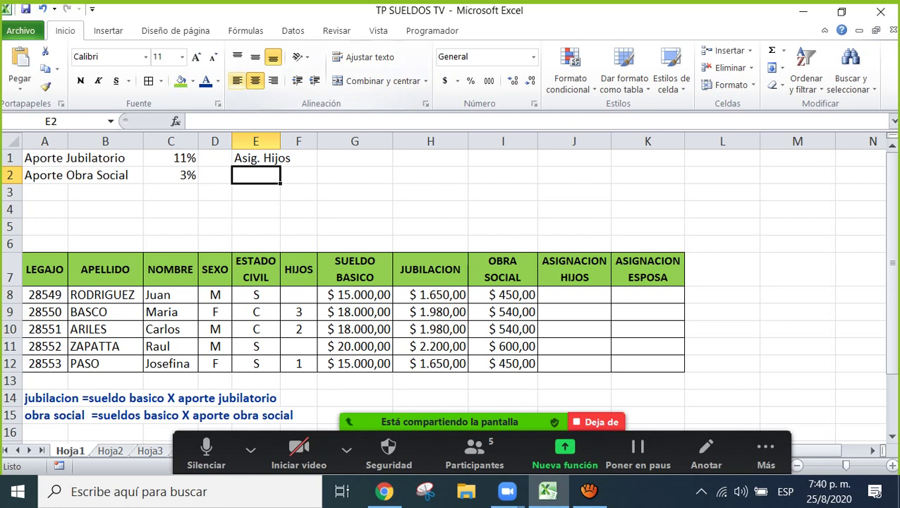
pyautogui.click(238, 81)
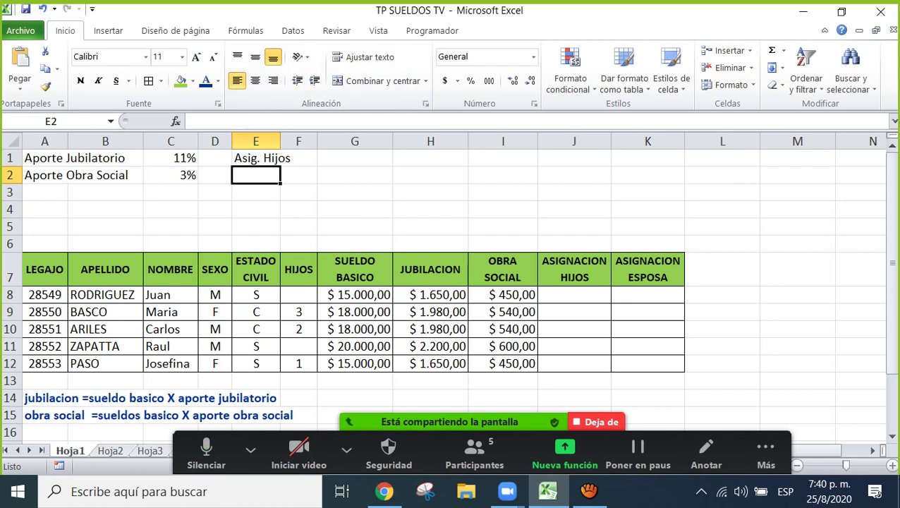
# Extend the label in E1 to read Asig. Hijos (familia estandar, leaving the parenthesis open
pyautogui.click(280, 159)
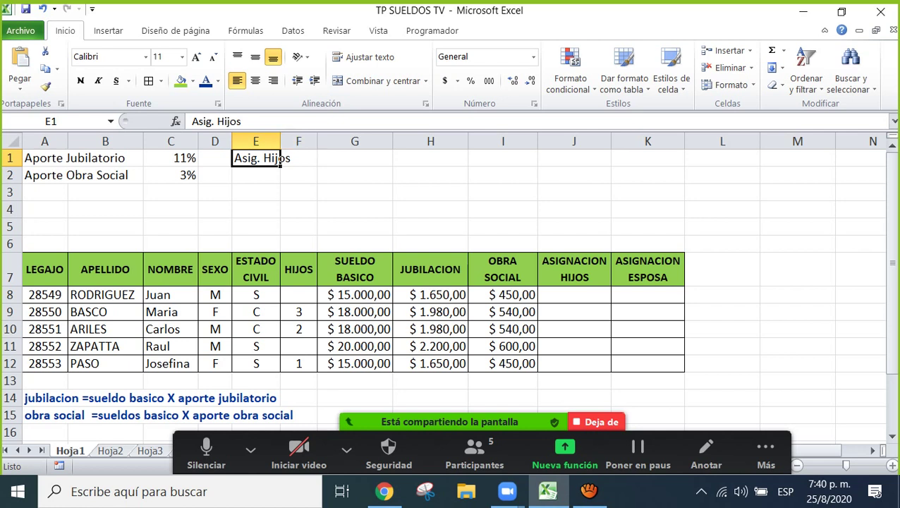
pyautogui.doubleClick(281, 159)
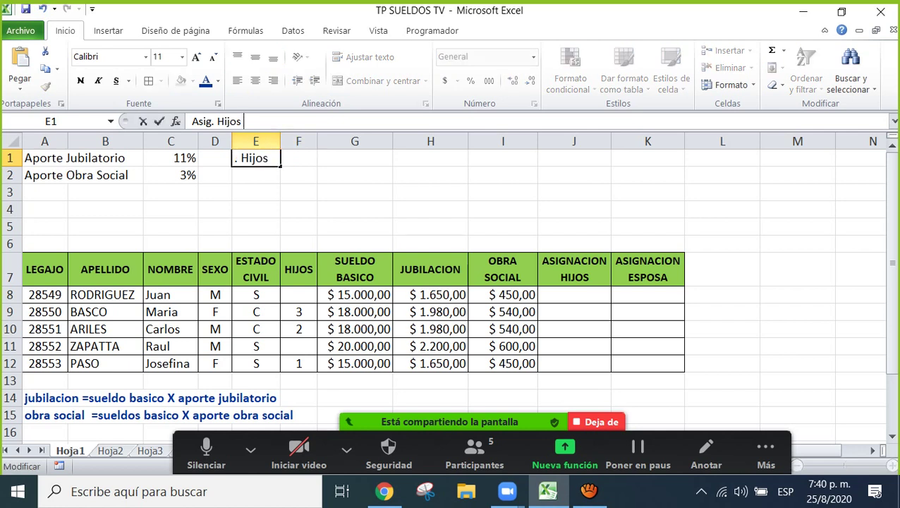
pyautogui.write('famil')
pyautogui.press('BackSpace')
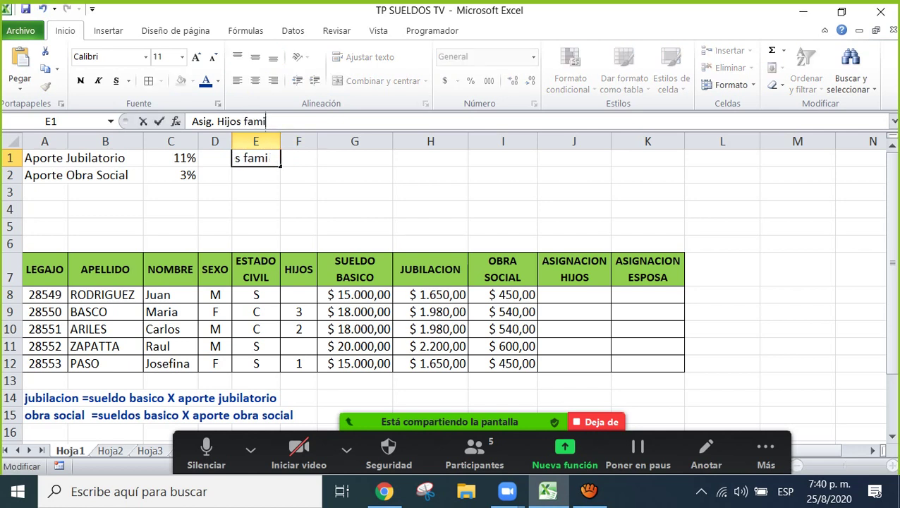
pyautogui.press('BackSpace')
pyautogui.press('BackSpace')
pyautogui.press('BackSpace')
pyautogui.press('BackSpace')
pyautogui.write('(')
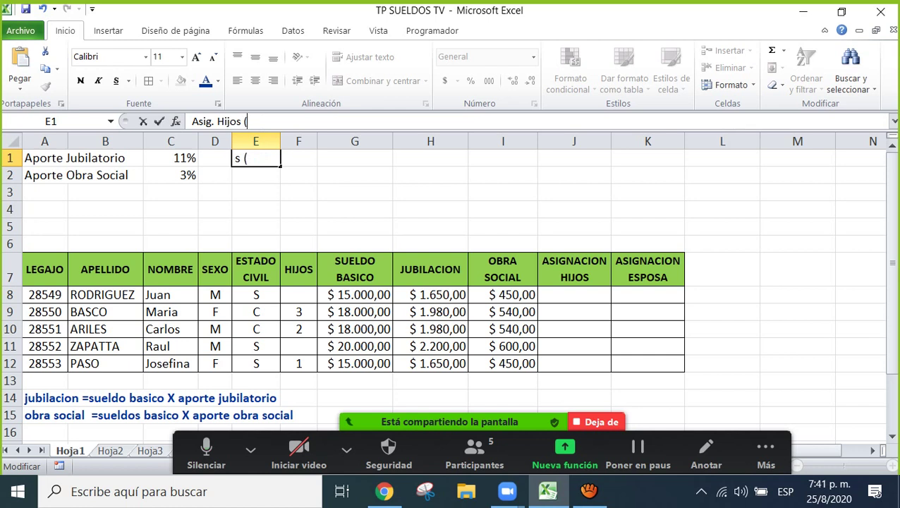
pyautogui.write('familia')
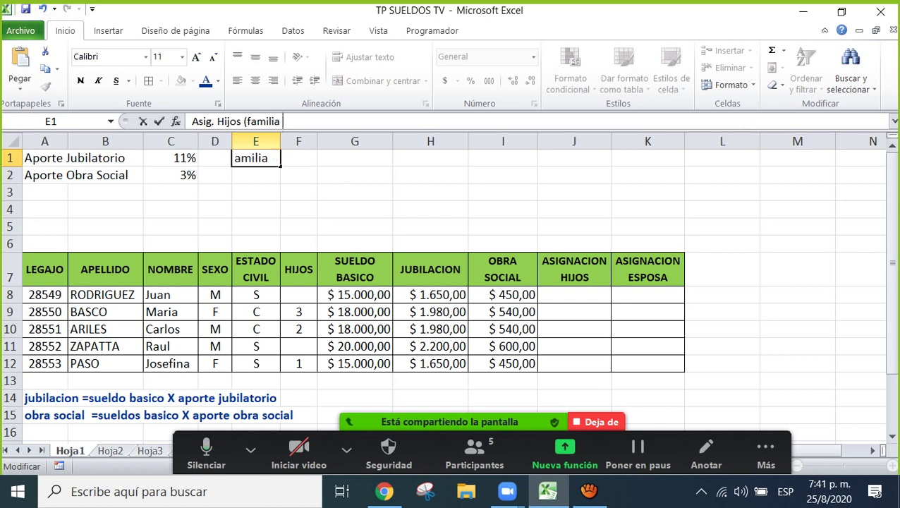
pyautogui.write(' est')
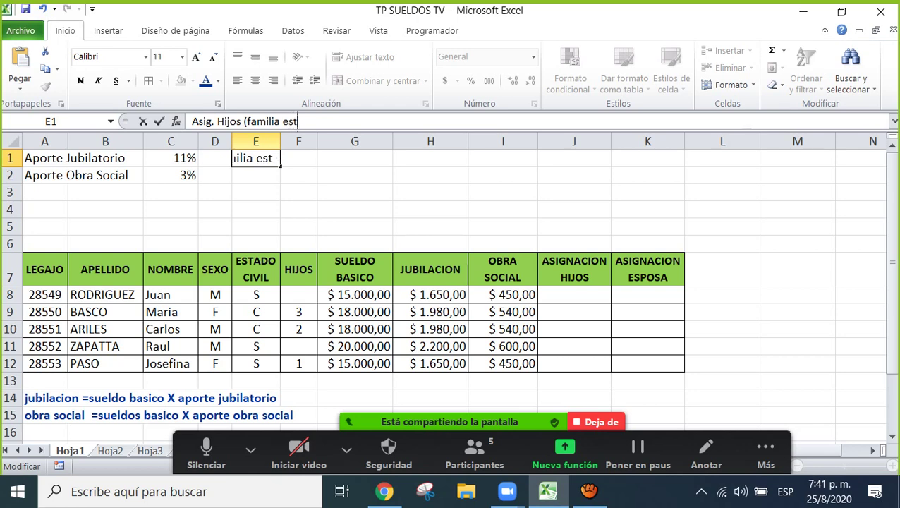
pyautogui.write('andar')
pyautogui.click(255, 141)
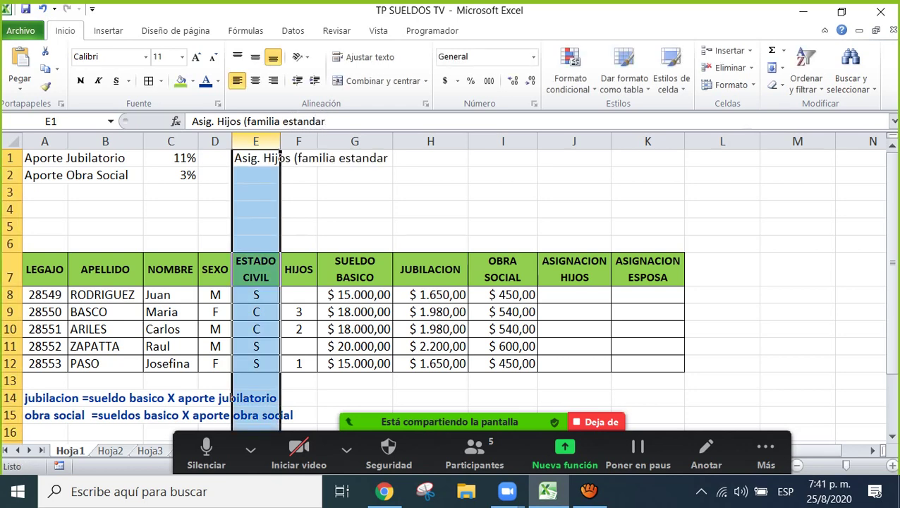
pyautogui.press('Return')
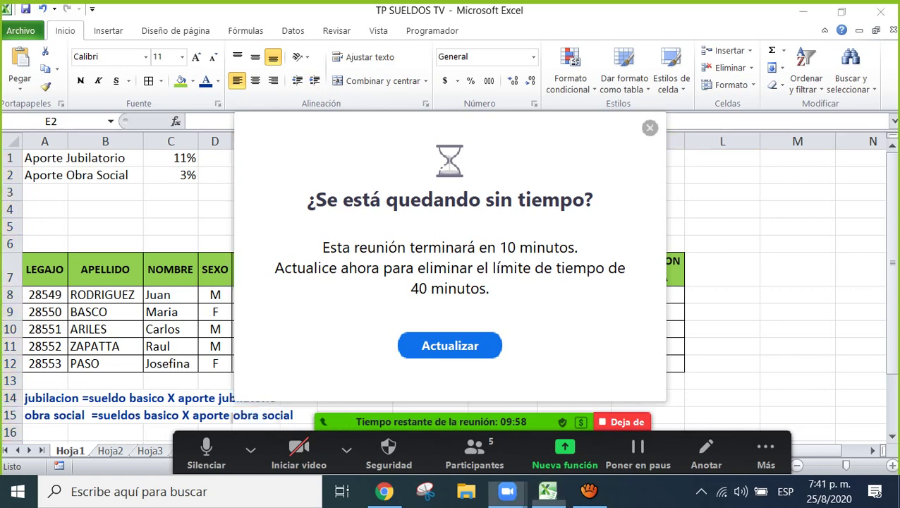
# Dismiss the meeting time-limit notice and enter the label (familia numerosa) in G2
pyautogui.click(649, 128)
pyautogui.click(255, 175)
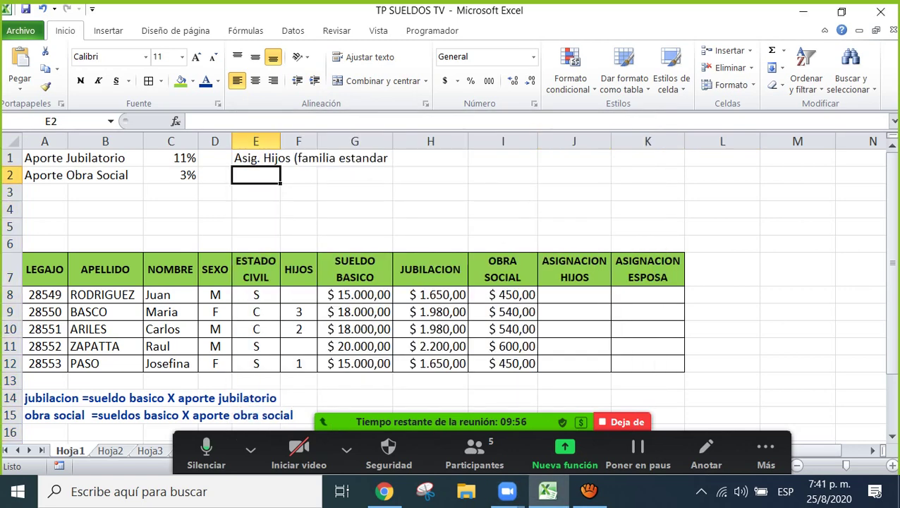
pyautogui.click(298, 175)
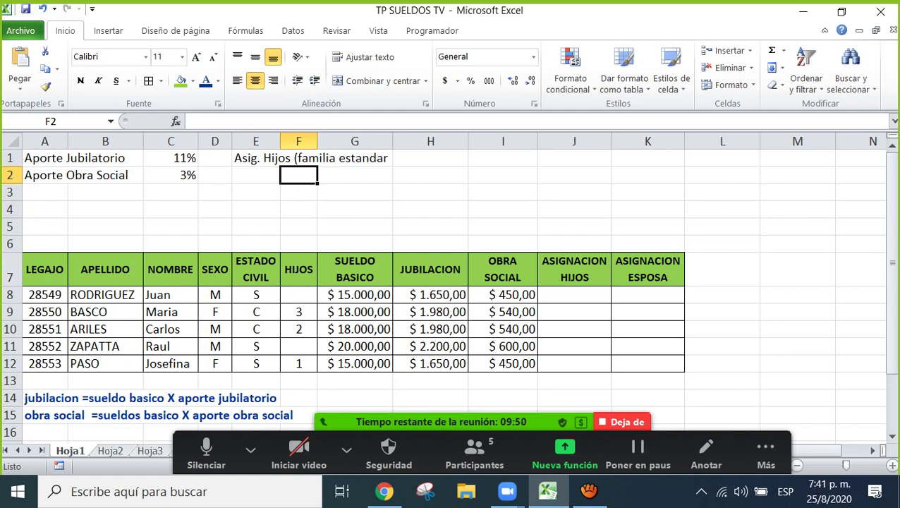
pyautogui.write('g')
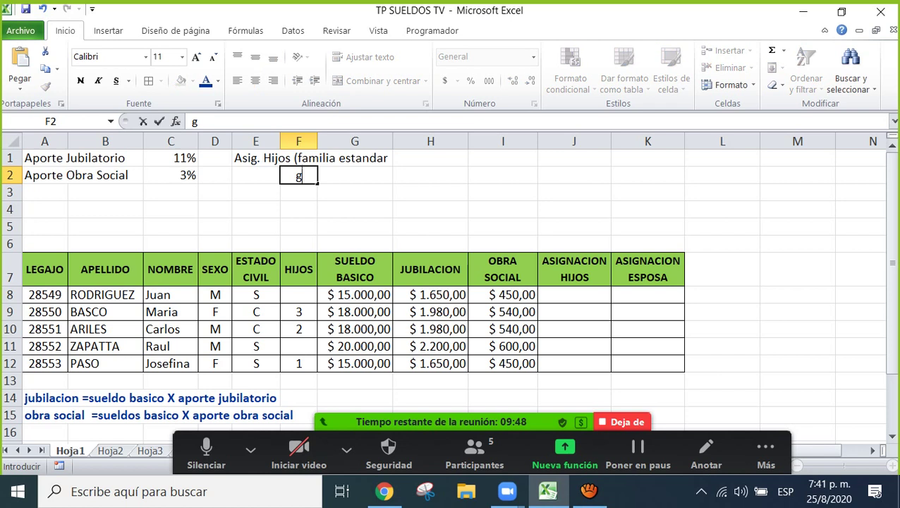
pyautogui.press('BackSpace')
pyautogui.click(354, 175)
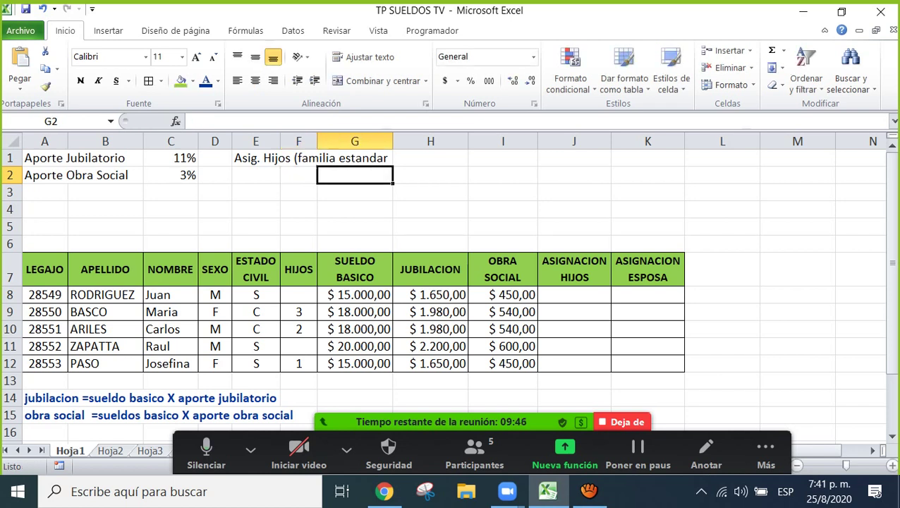
pyautogui.write('fa')
pyautogui.press('BackSpace')
pyautogui.press('BackSpace')
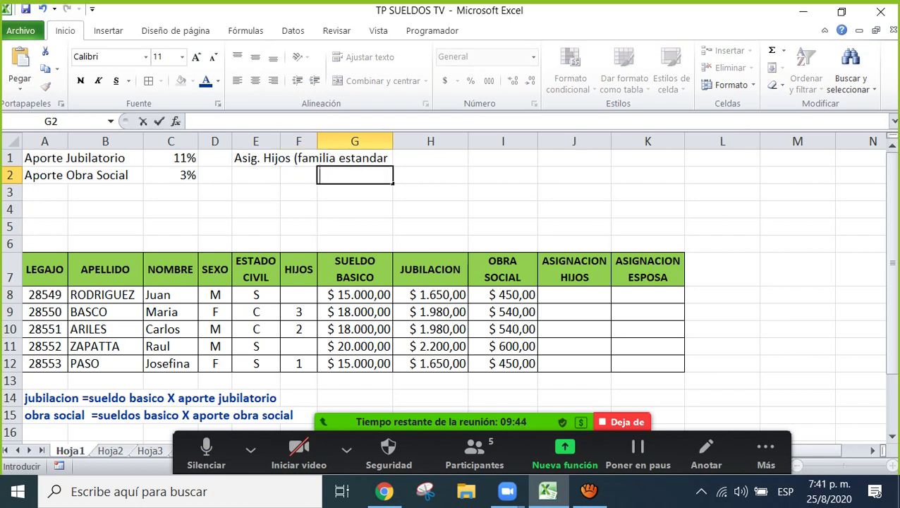
pyautogui.write('(fami')
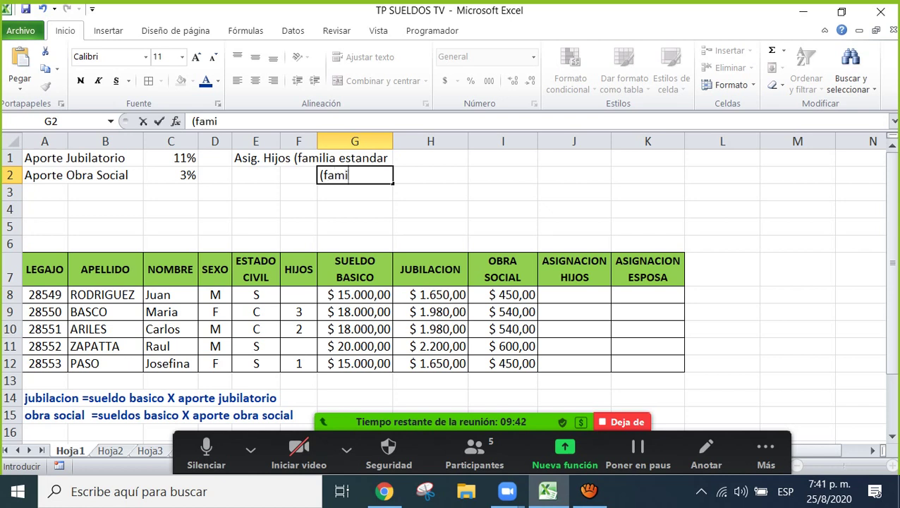
pyautogui.write('lia nu')
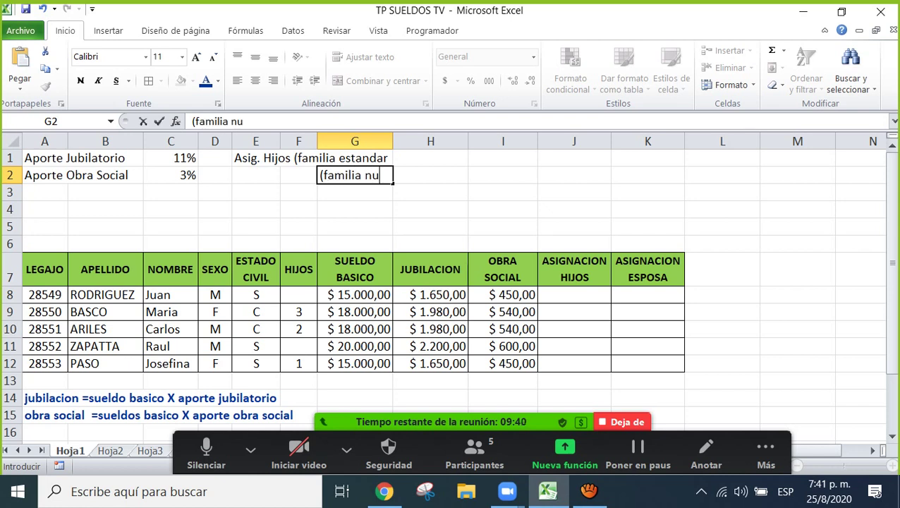
pyautogui.write('merosa)')
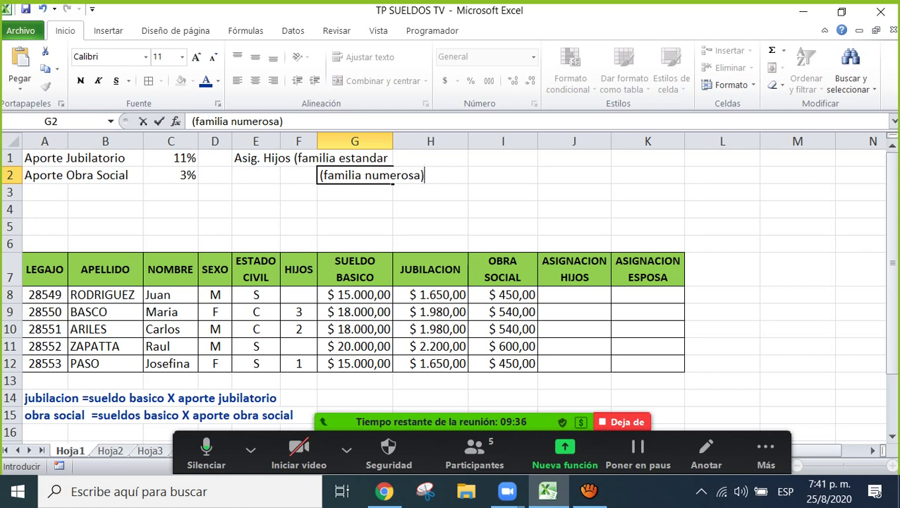
pyautogui.press('Return')
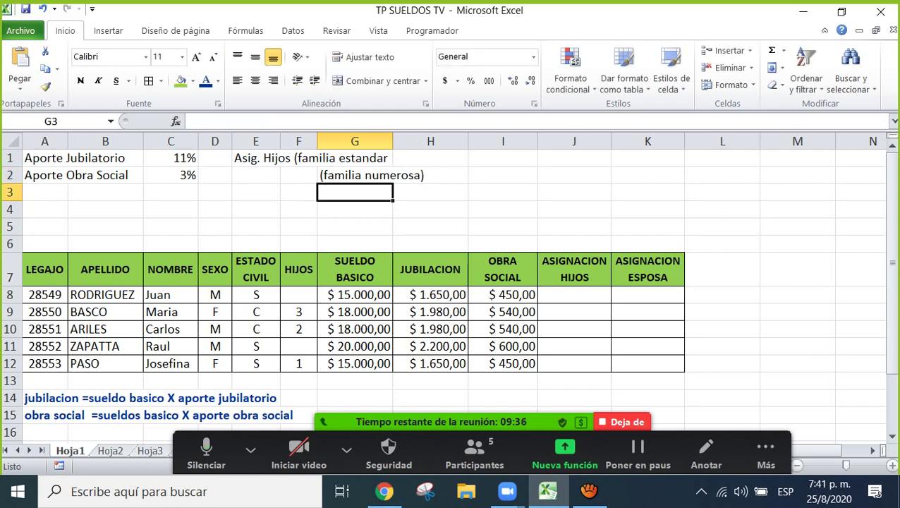
# Move the family text from E1 to G1 and complete it as (familia estandar), leaving Asig. Hijos in E1
pyautogui.click(279, 160)
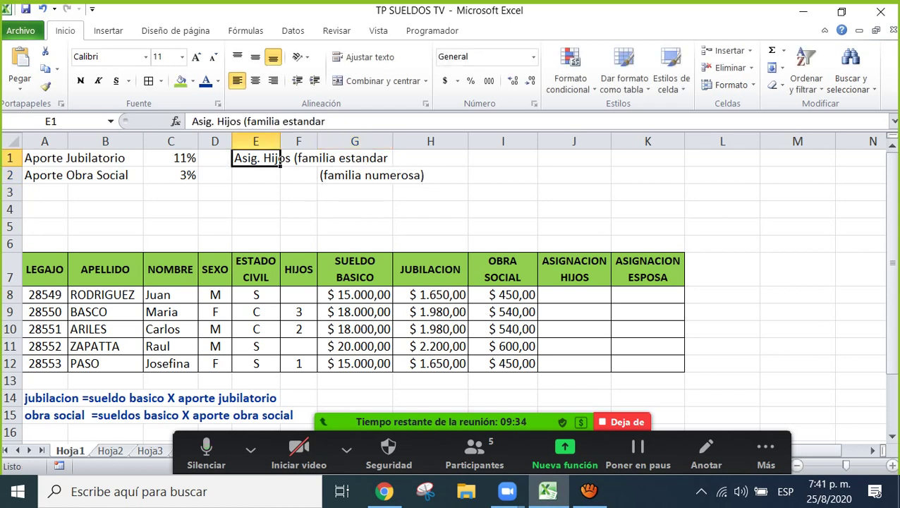
pyautogui.moveTo(243, 121); pyautogui.dragTo(325, 122)
pyautogui.hotkey('ctrl', 'c')
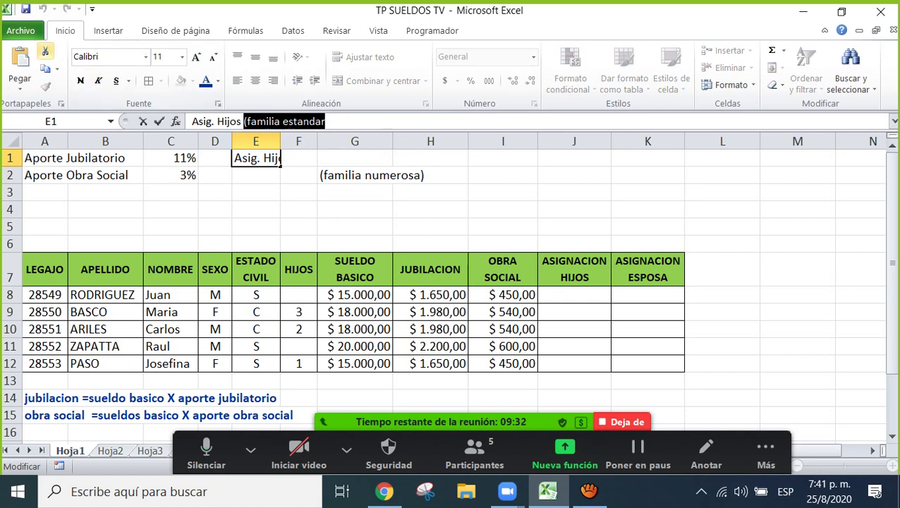
pyautogui.press('BackSpace')
pyautogui.click(299, 192)
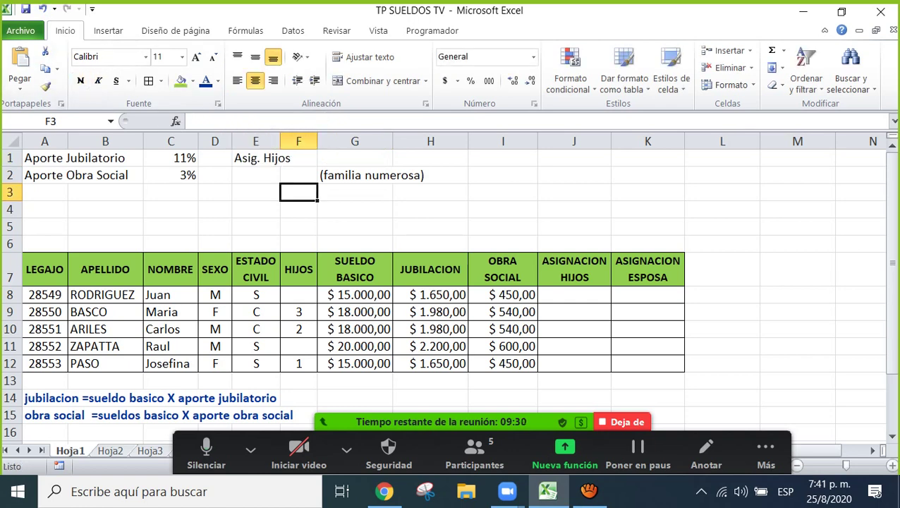
pyautogui.click(355, 159)
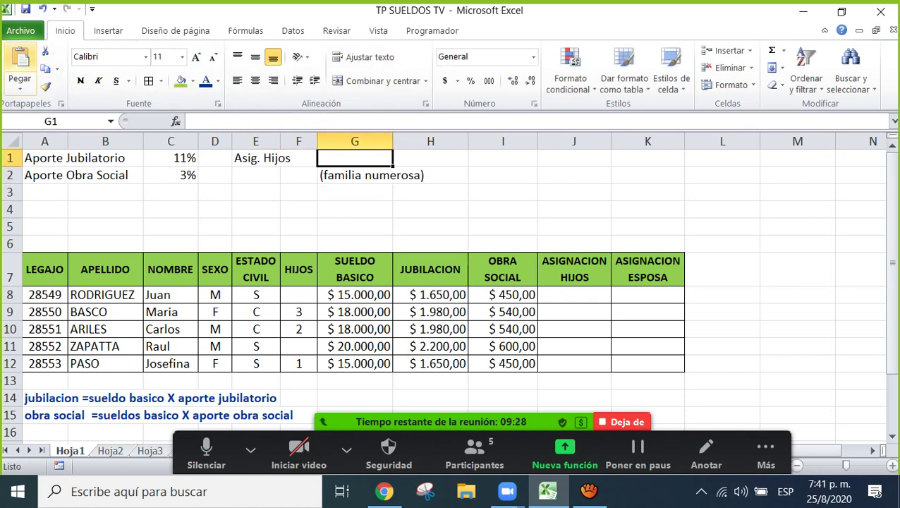
pyautogui.click(19, 67)
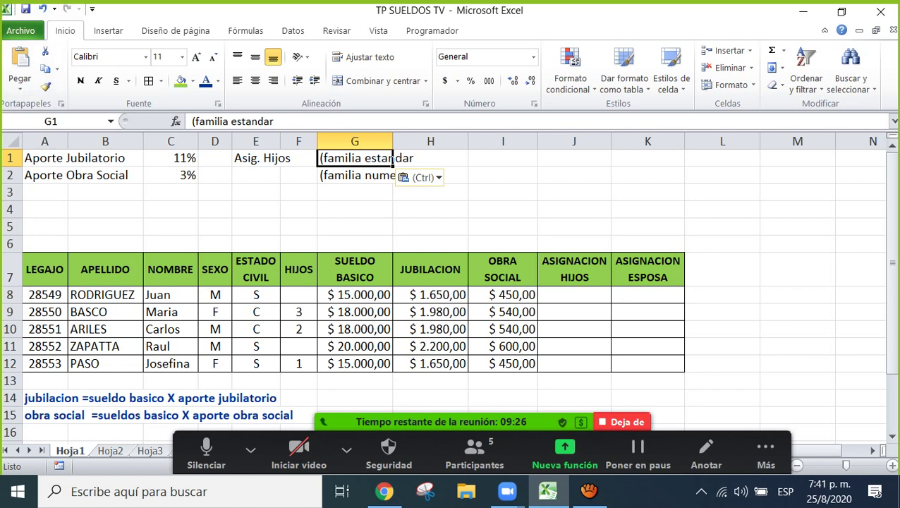
pyautogui.click(276, 121)
pyautogui.write(')')
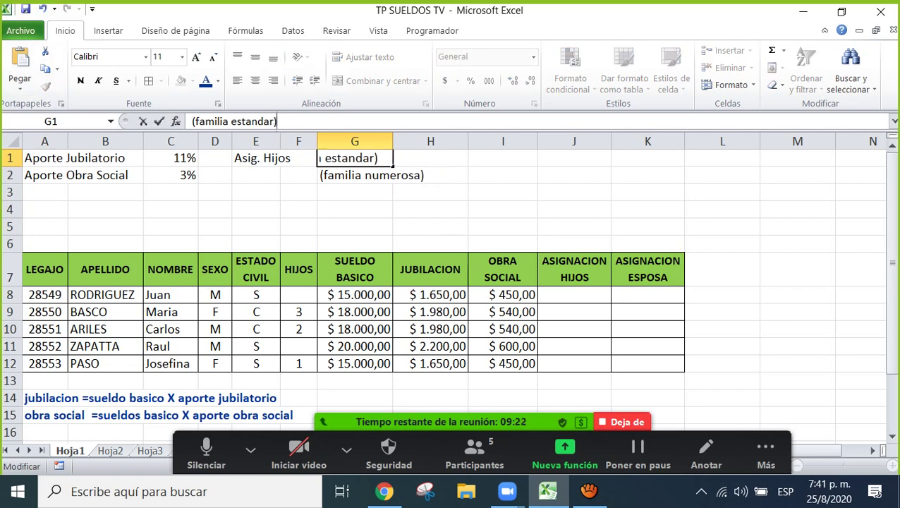
pyautogui.press('Return')
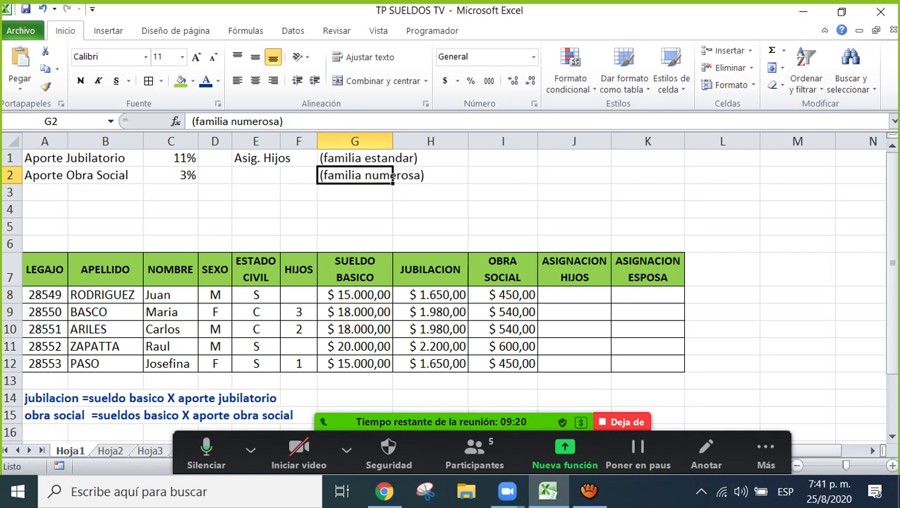
# Try 20 and 500 as the familia estandar amount in H1, and clear the cell
pyautogui.click(502, 158)
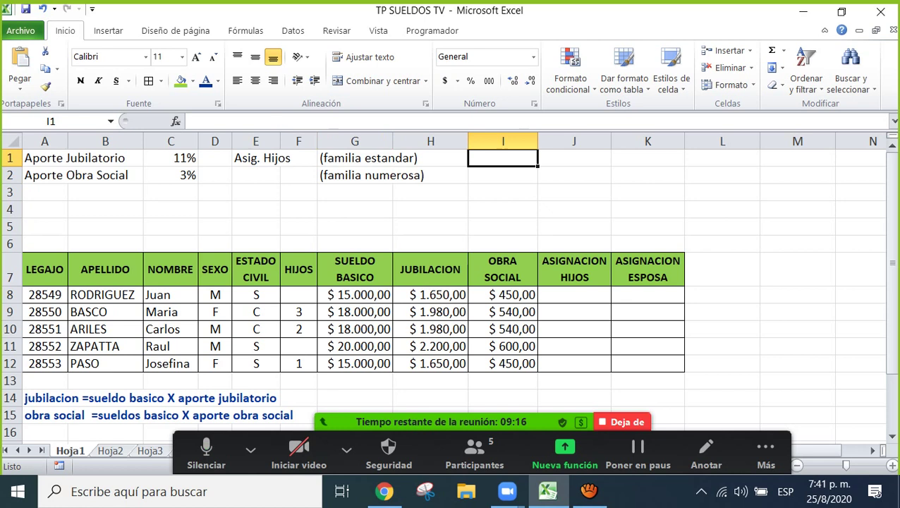
pyautogui.click(430, 158)
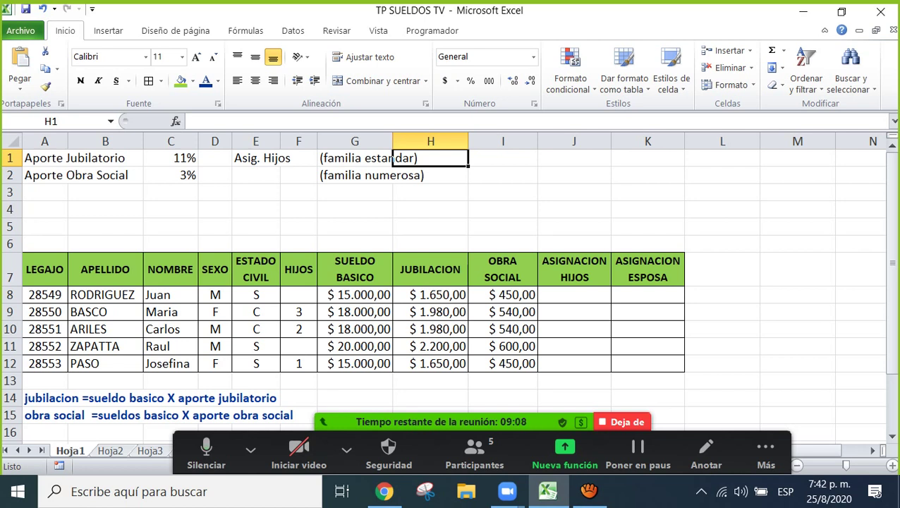
pyautogui.write('20')
pyautogui.press('Return')
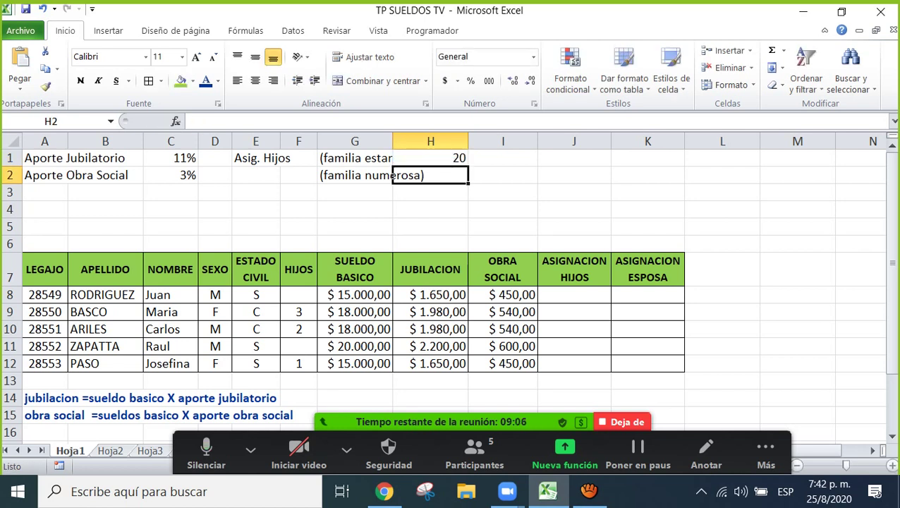
pyautogui.click(430, 158)
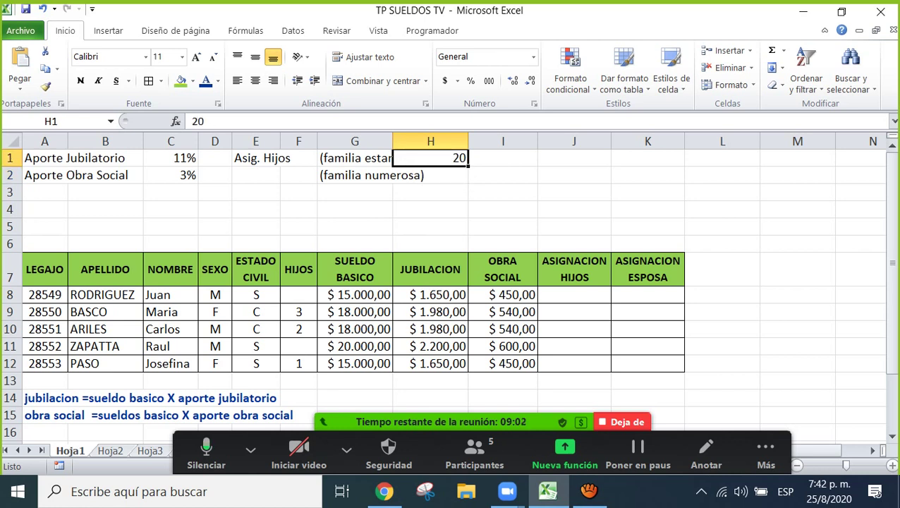
pyautogui.write('500')
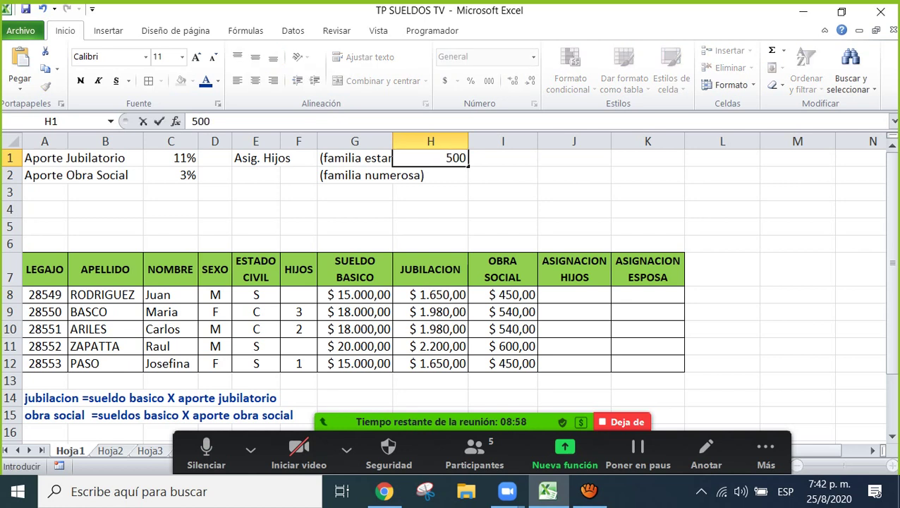
pyautogui.press('BackSpace')
pyautogui.press('BackSpace')
pyautogui.press('BackSpace')
pyautogui.click(255, 158)
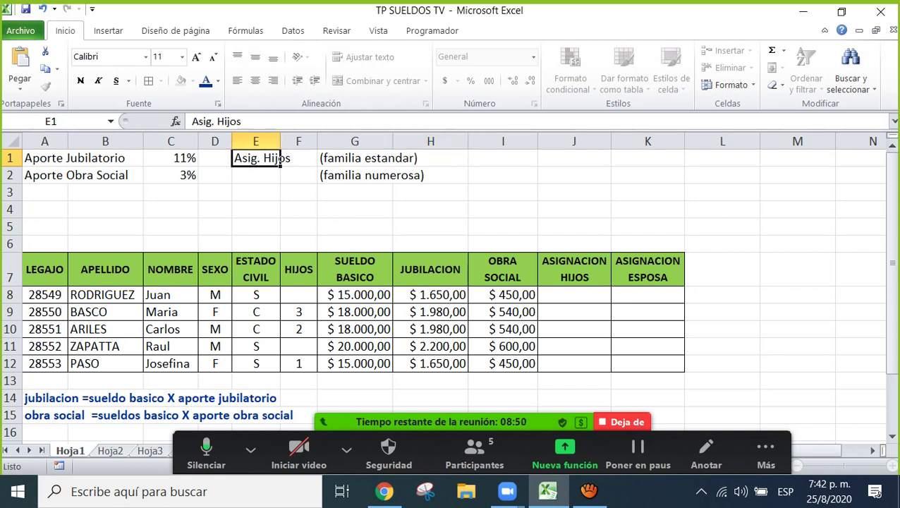
# Add a colon to the E1 label so it reads Asig. Hijos:
pyautogui.click(391, 158)
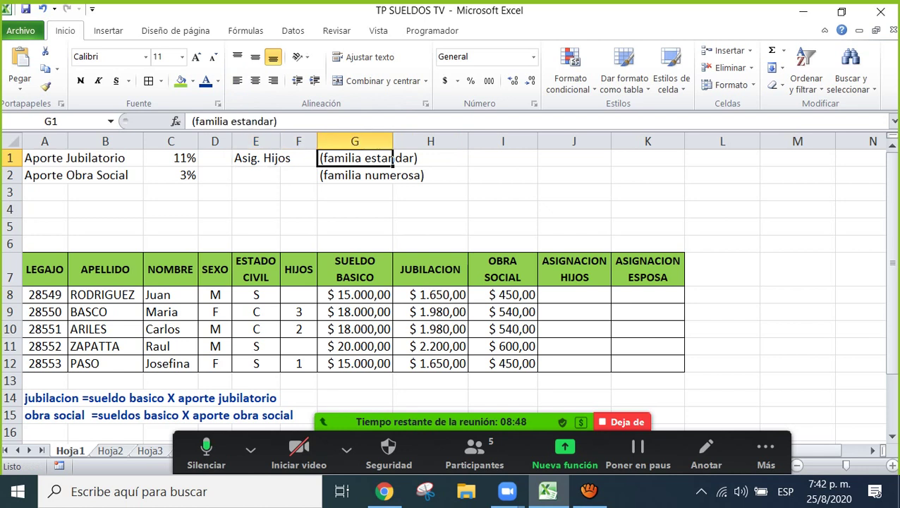
pyautogui.click(392, 175)
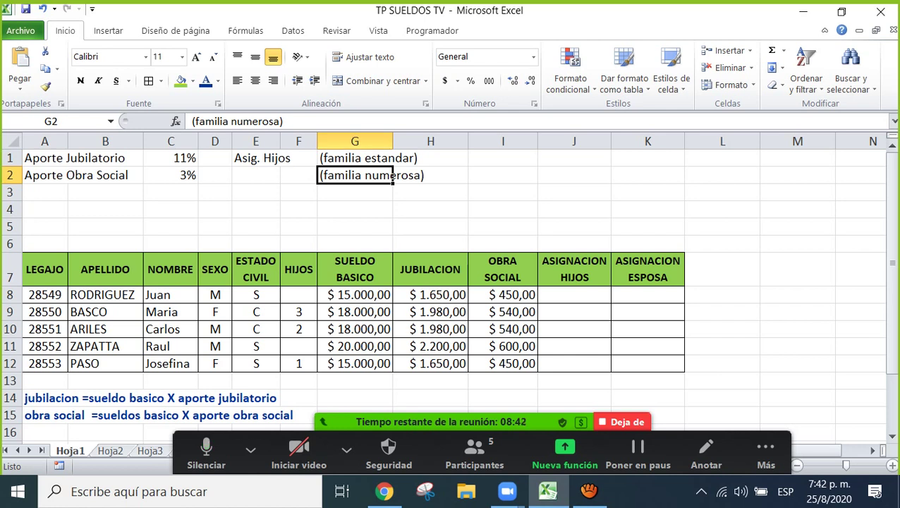
pyautogui.click(255, 158)
pyautogui.click(244, 121)
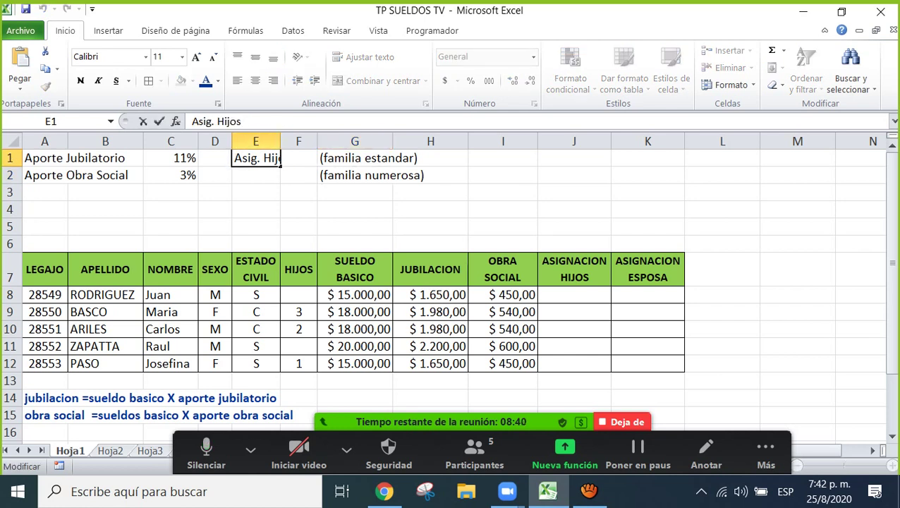
pyautogui.write(':')
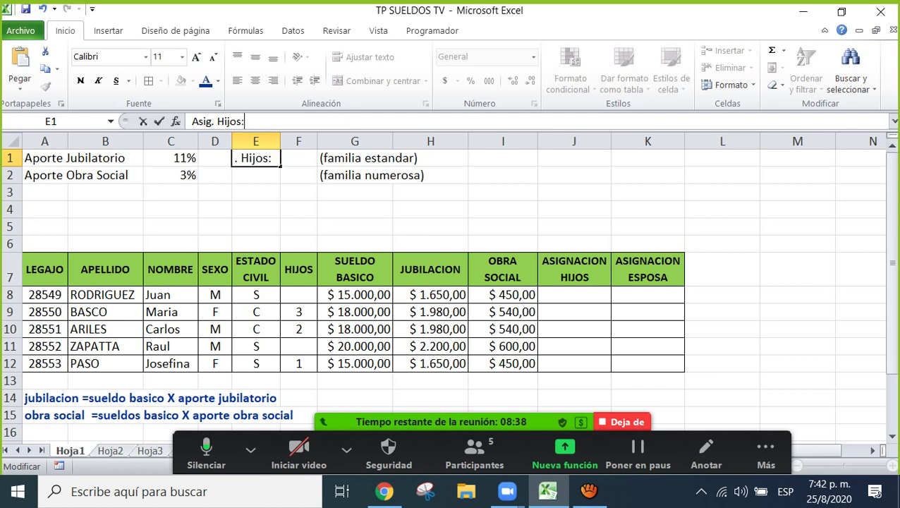
pyautogui.press('Return')
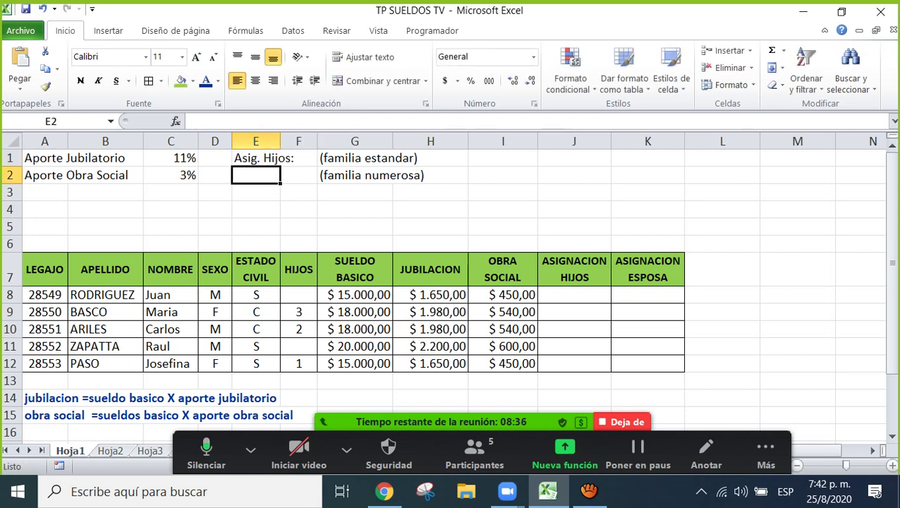
# Format cells H1:H2, beside the two familia labels, with the accounting currency format
pyautogui.click(392, 158)
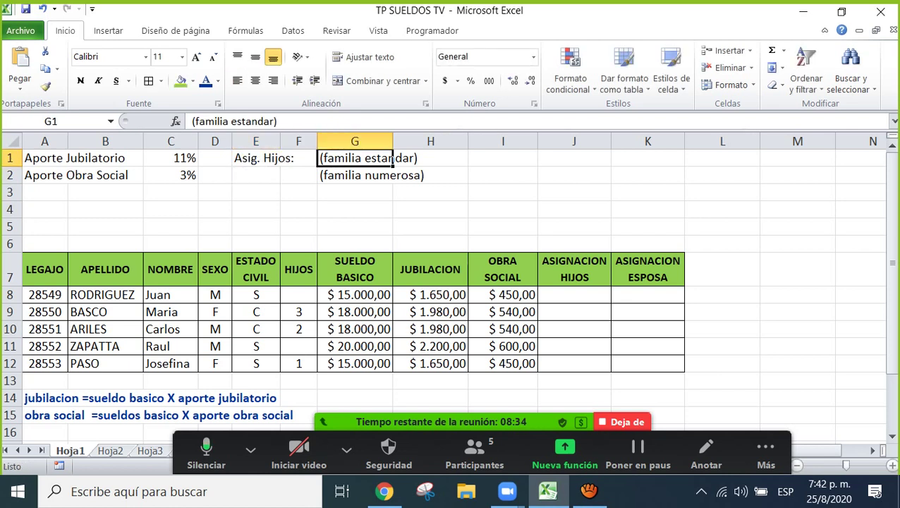
pyautogui.click(393, 176)
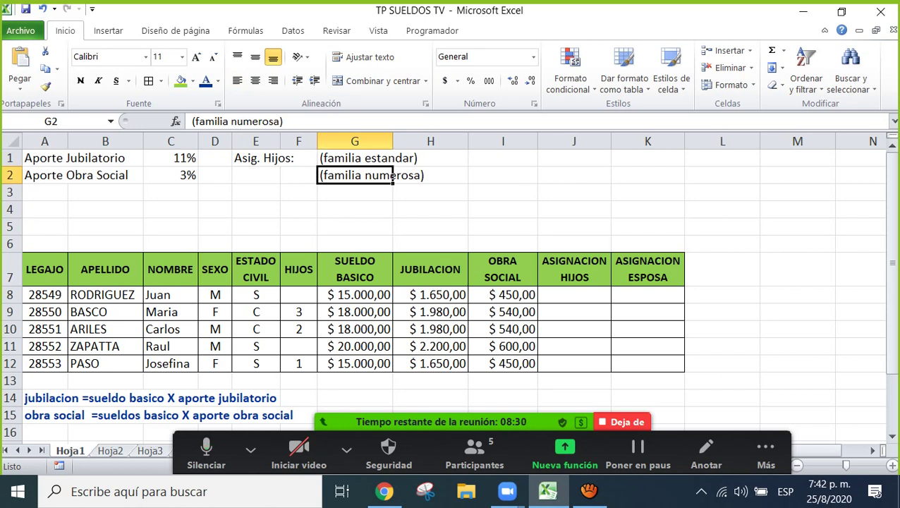
pyautogui.click(395, 158)
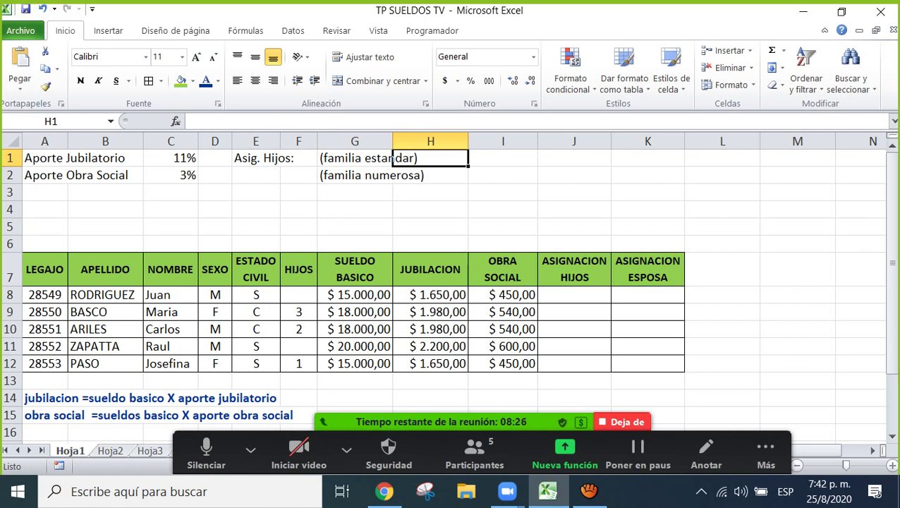
pyautogui.moveTo(395, 158); pyautogui.dragTo(392, 175)
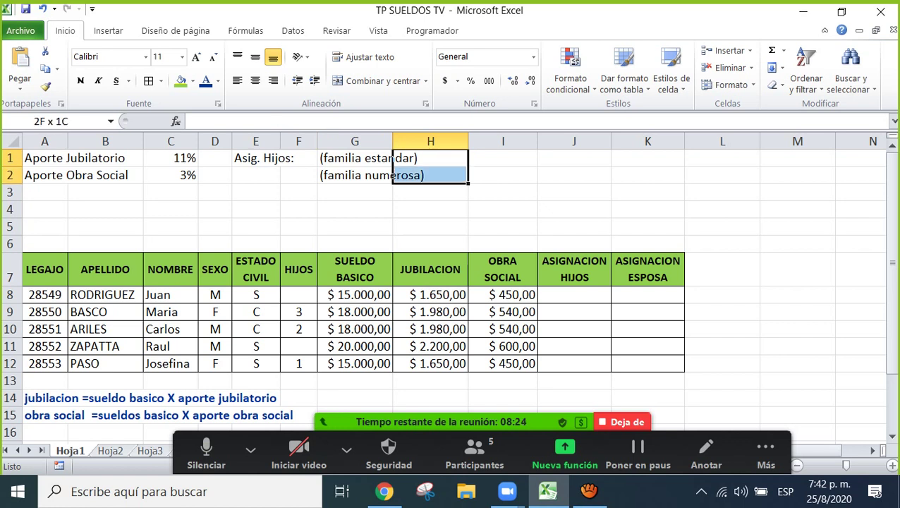
pyautogui.click(444, 80)
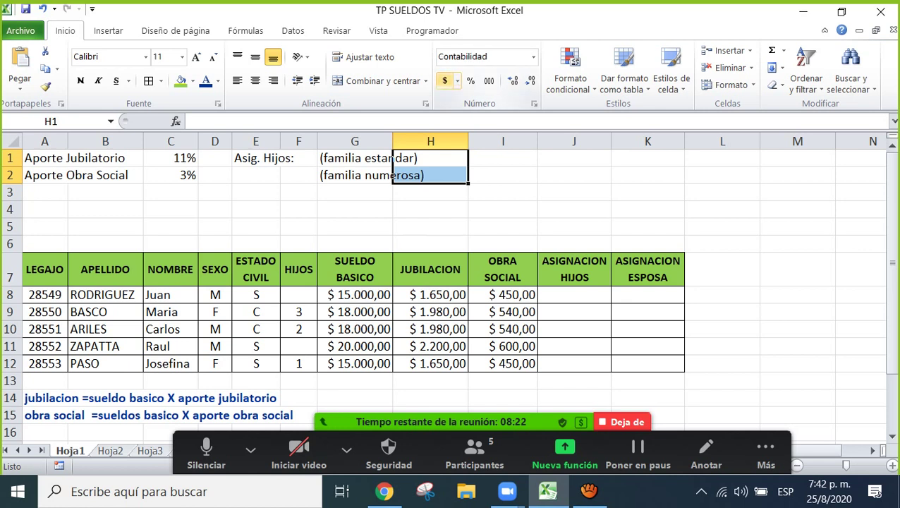
# Try 500 as the currency amount in H1 beside (familia estandar), and delete it
pyautogui.click(394, 158)
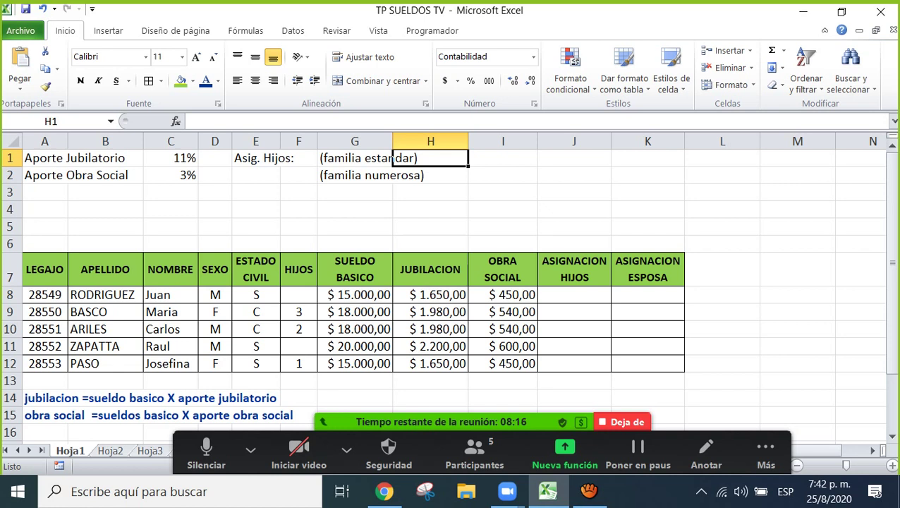
pyautogui.write('522')
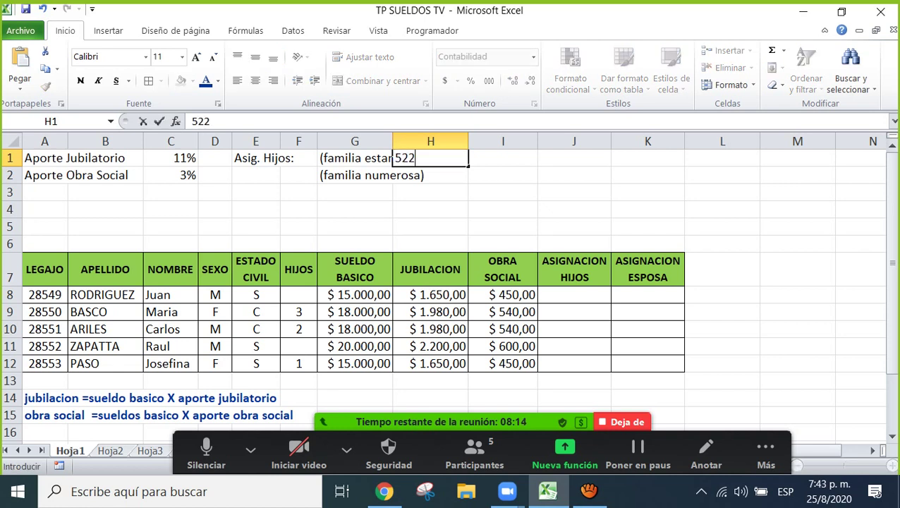
pyautogui.press('BackSpace')
pyautogui.press('BackSpace')
pyautogui.write('00')
pyautogui.press('Return')
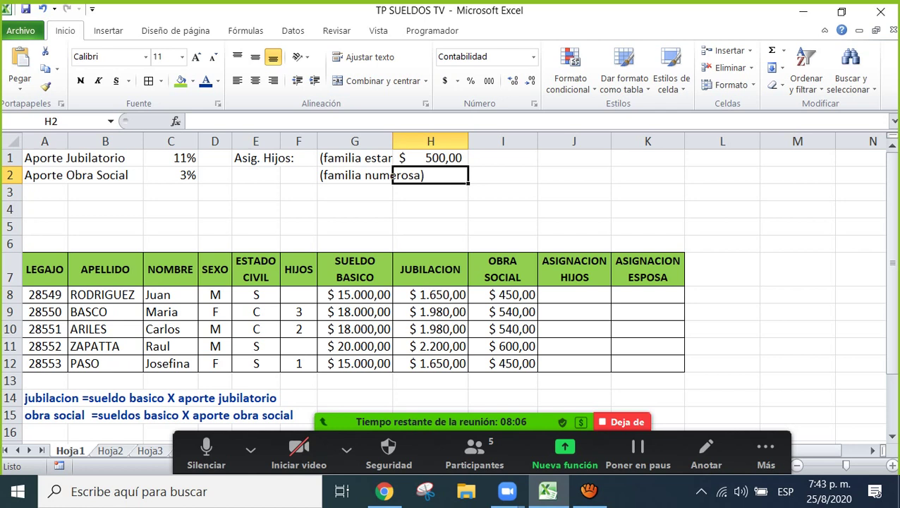
pyautogui.press('Up')
pyautogui.press('Delete')
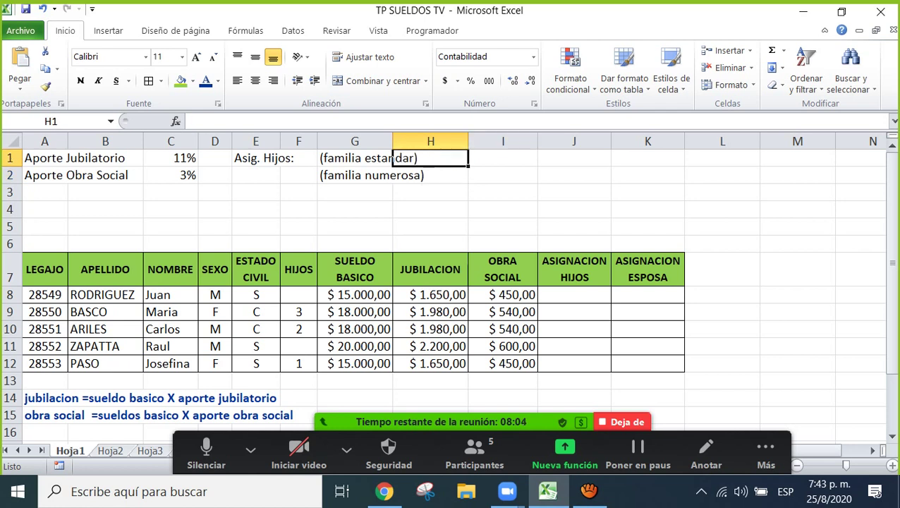
# Format cells I1:I2 with the $ Español (Argentina) accounting format
pyautogui.click(503, 158)
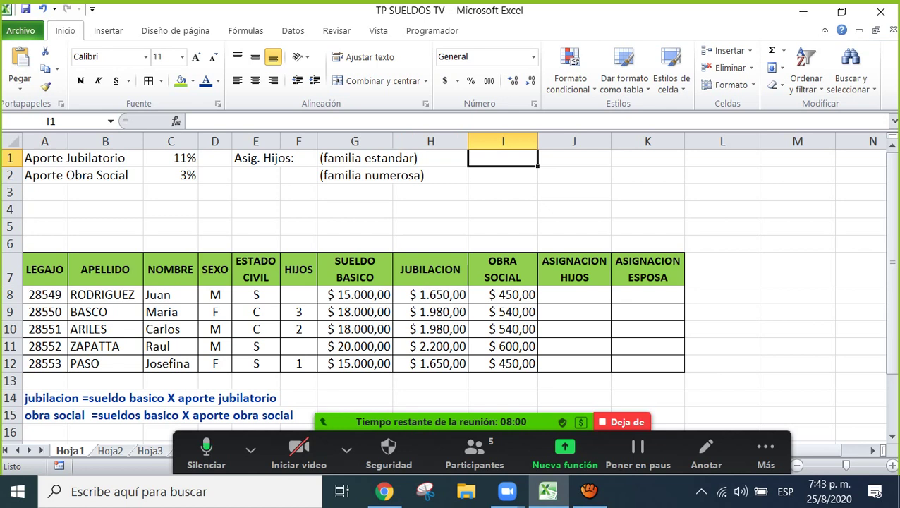
pyautogui.moveTo(503, 158); pyautogui.dragTo(503, 175)
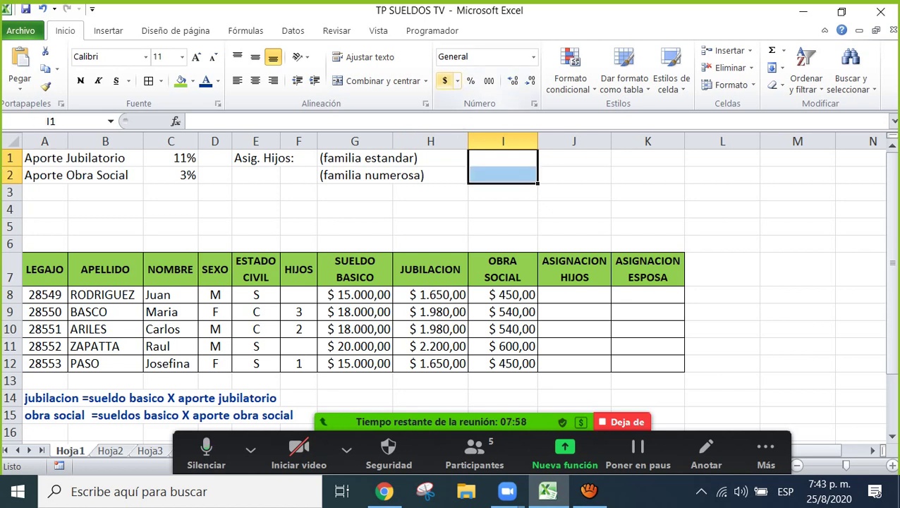
pyautogui.click(458, 81)
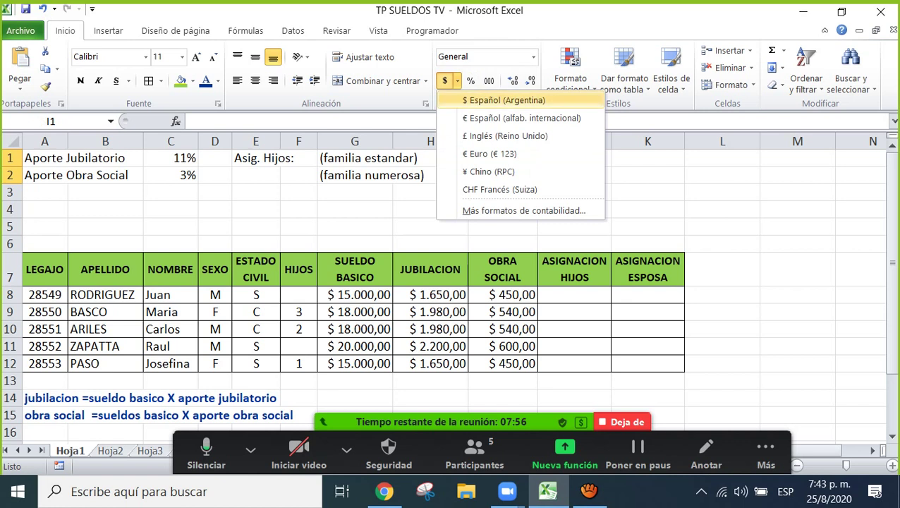
pyautogui.click(494, 97)
# Enter 800 in I1 as the familia estandar amount and 500 in I2 as the familia numerosa amount
pyautogui.click(503, 158)
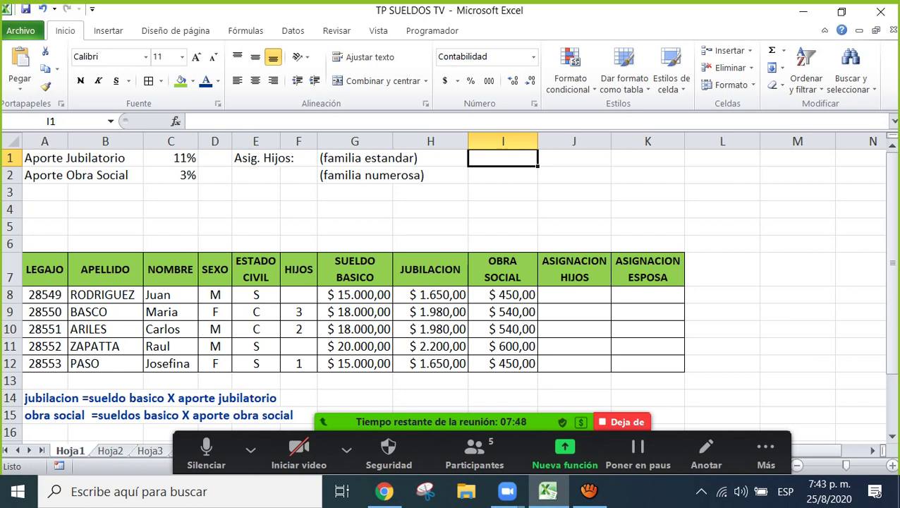
pyautogui.write('800')
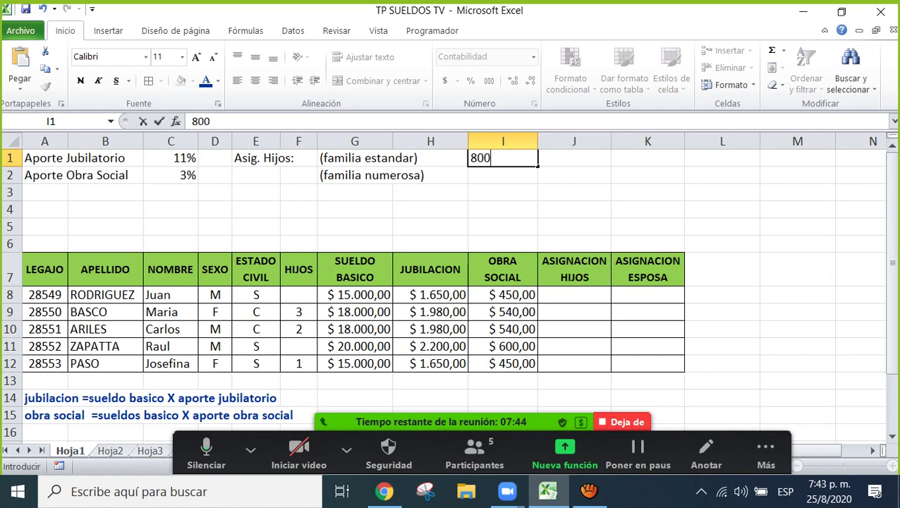
pyautogui.press('Return')
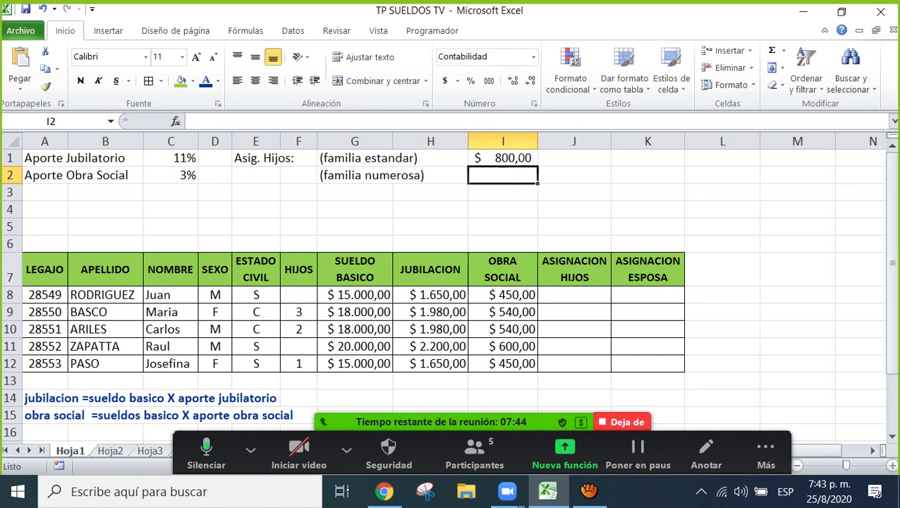
pyautogui.write('500')
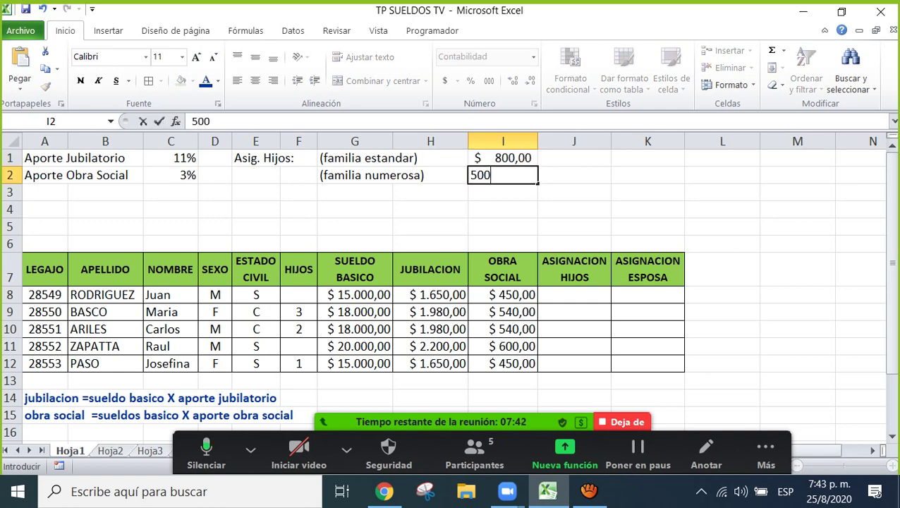
pyautogui.press('Return')
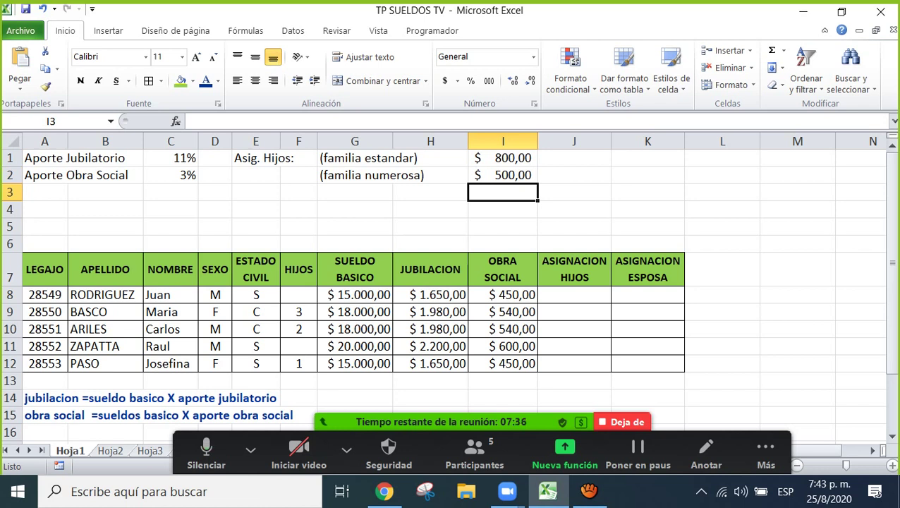
# Review the amounts in I1 and I2, the Obra Social formula in I8 and the first ASIGNACION HIJOS cell
pyautogui.click(503, 158)
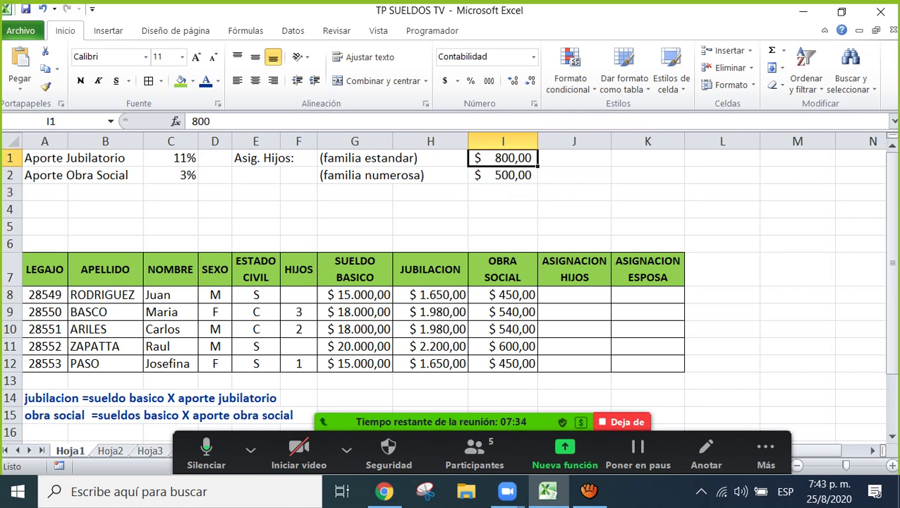
pyautogui.click(503, 175)
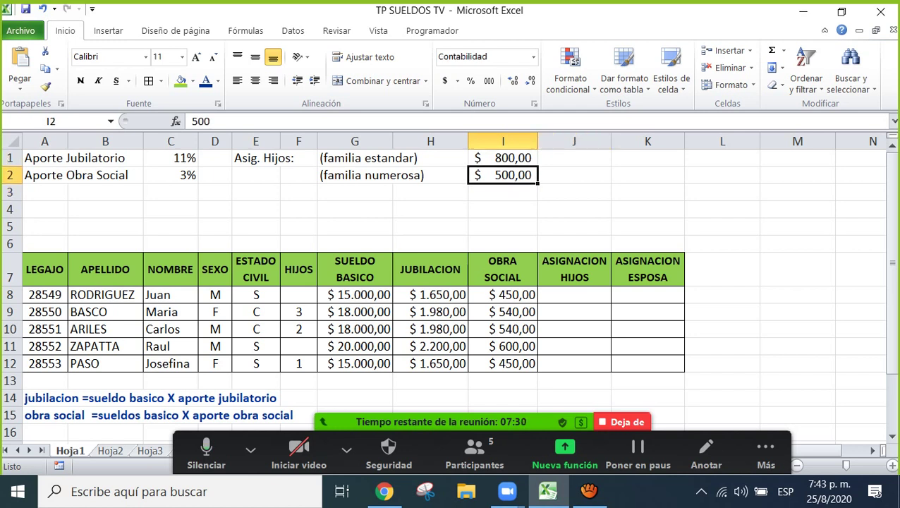
pyautogui.click(503, 158)
pyautogui.click(503, 175)
pyautogui.click(574, 295)
pyautogui.click(503, 295)
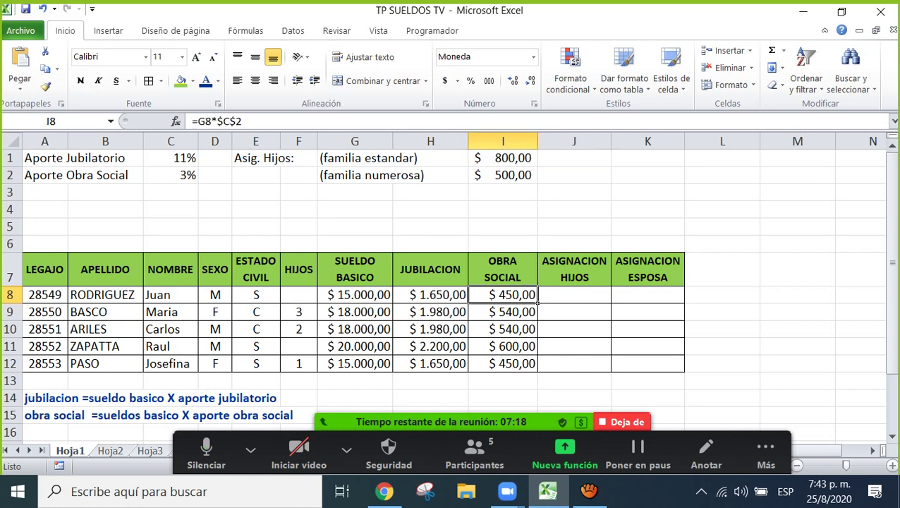
pyautogui.click(574, 294)
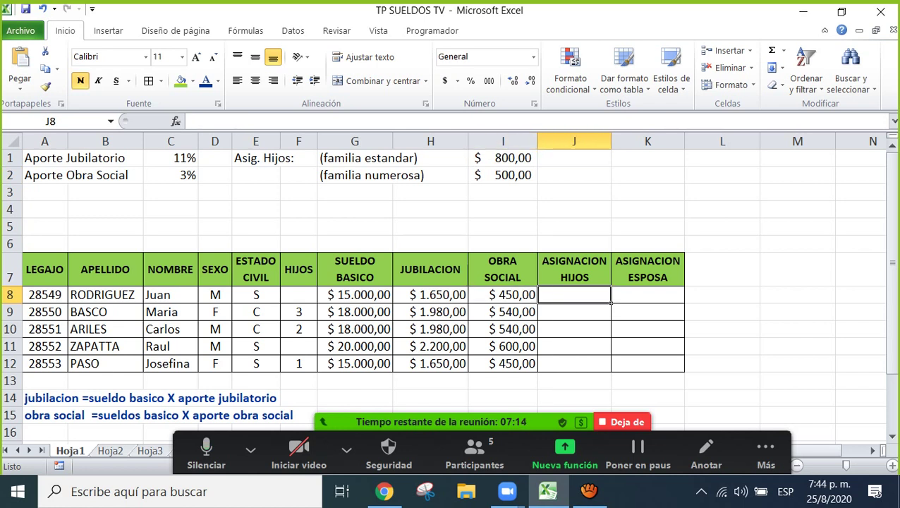
# Make the Asig. Hijos: label in E1 bold and underlined
pyautogui.click(280, 159)
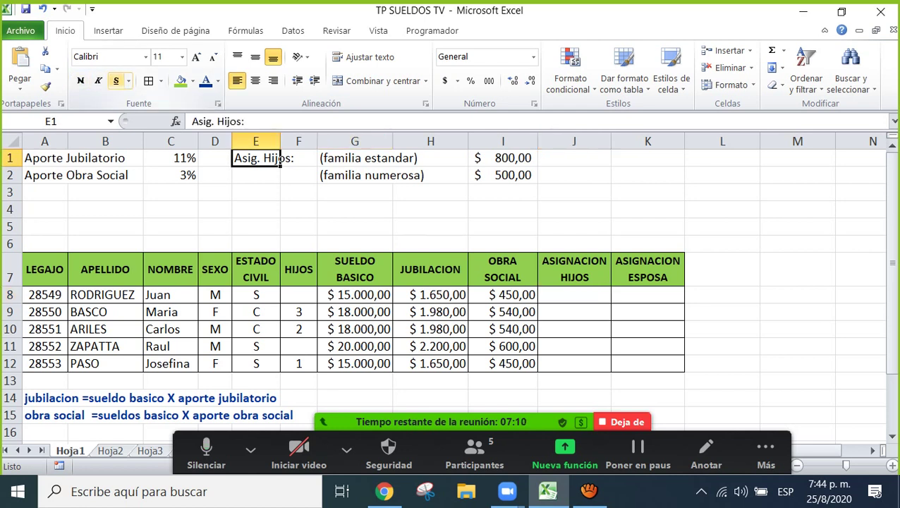
pyautogui.hotkey('ctrl', 's')
pyautogui.hotkey('ctrl', 'n')
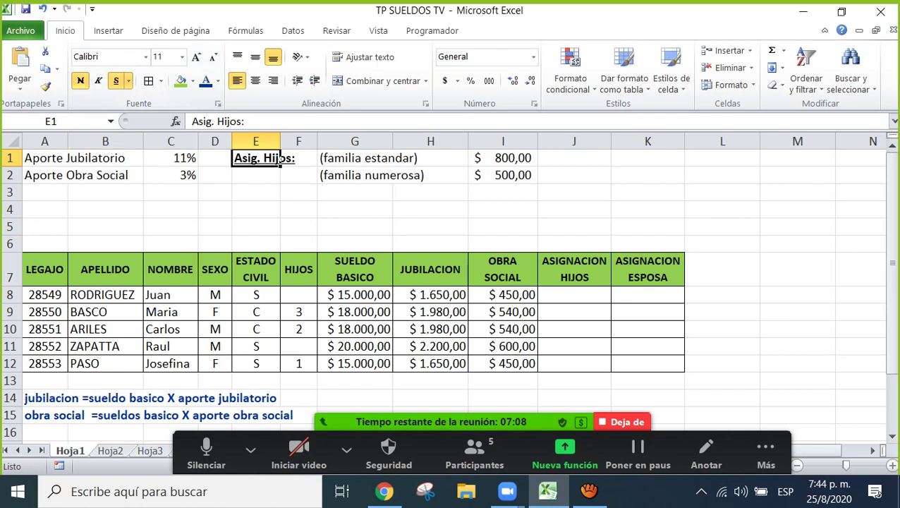
pyautogui.click(171, 209)
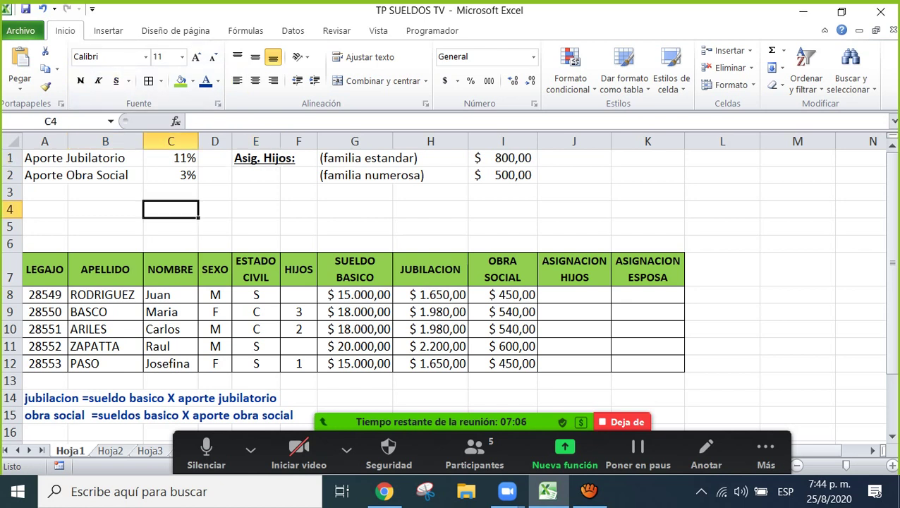
pyautogui.click(390, 158)
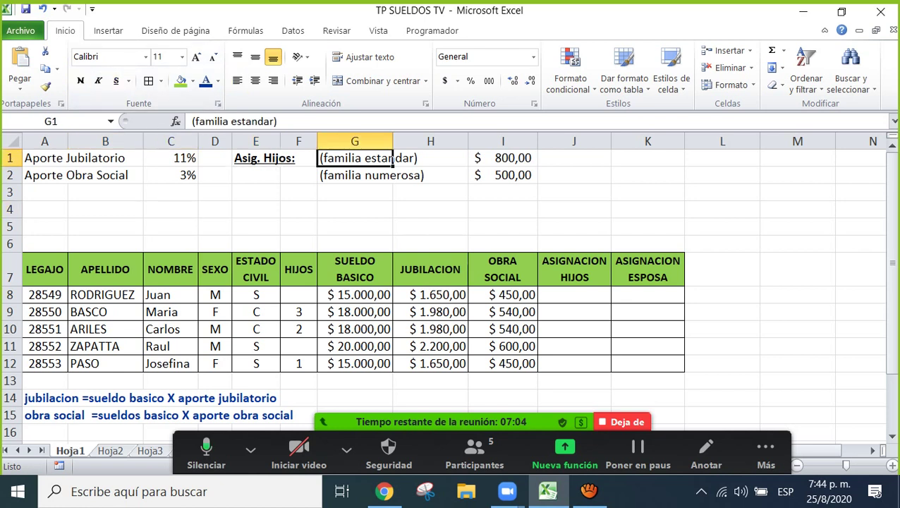
pyautogui.click(391, 176)
pyautogui.click(522, 158)
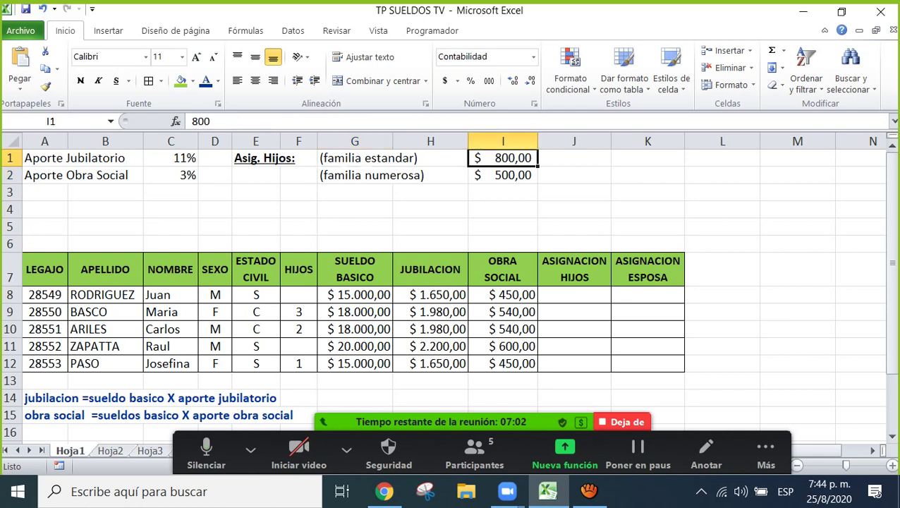
pyautogui.click(521, 176)
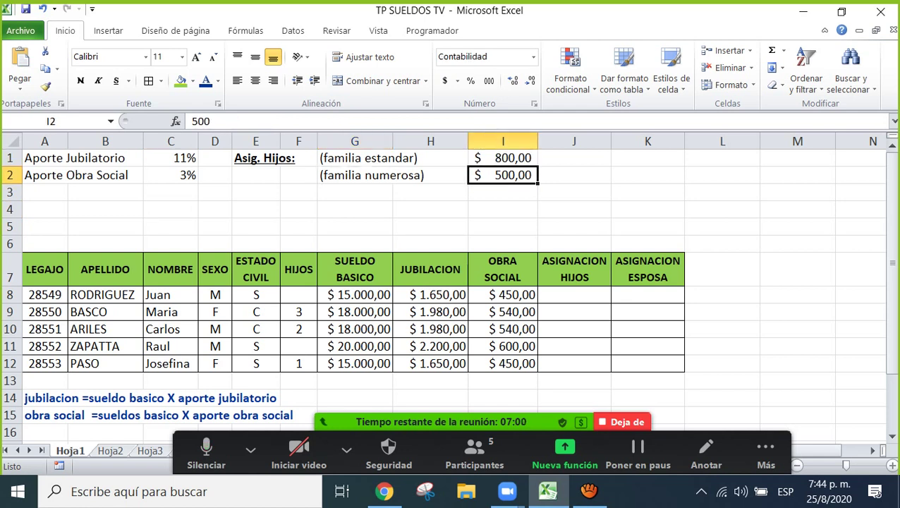
# Fill the percentages in C1:C2 and the amounts in I1:I2 with light yellow from the standard colour palette
pyautogui.moveTo(171, 158); pyautogui.dragTo(171, 175)
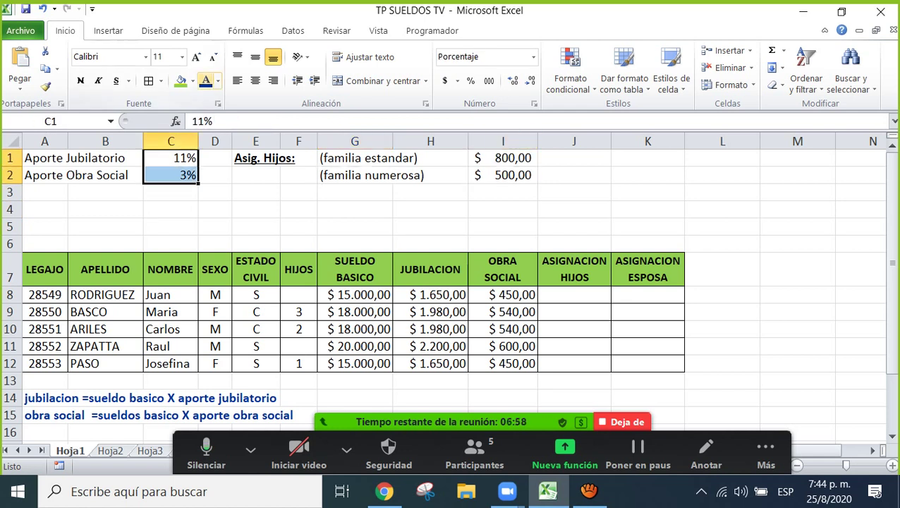
pyautogui.click(192, 81)
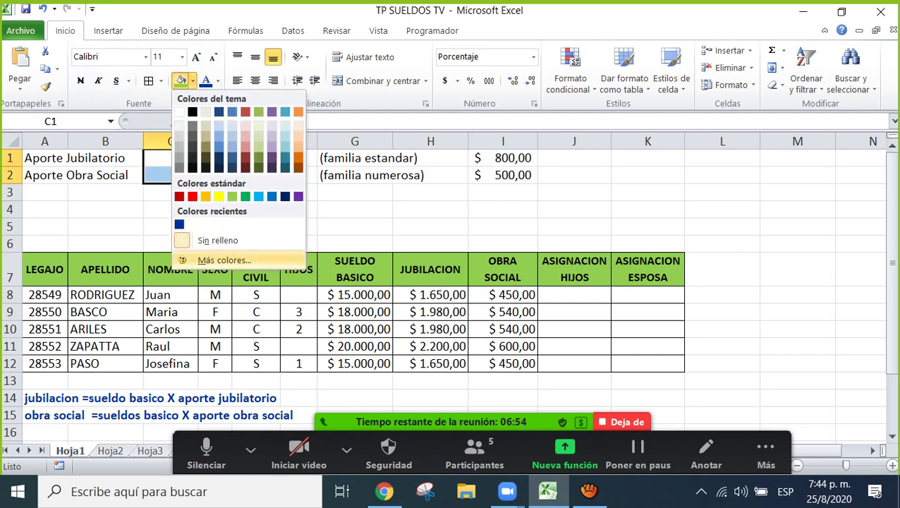
pyautogui.click(216, 259)
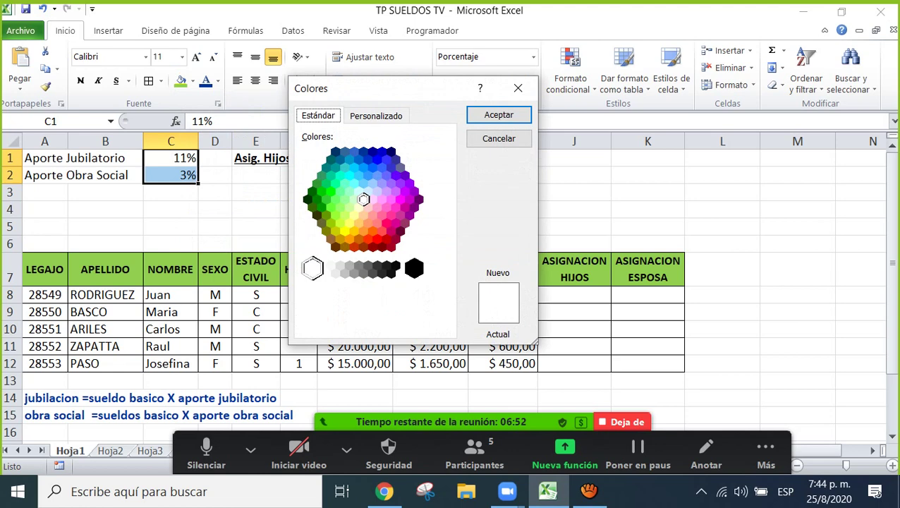
pyautogui.click(350, 223)
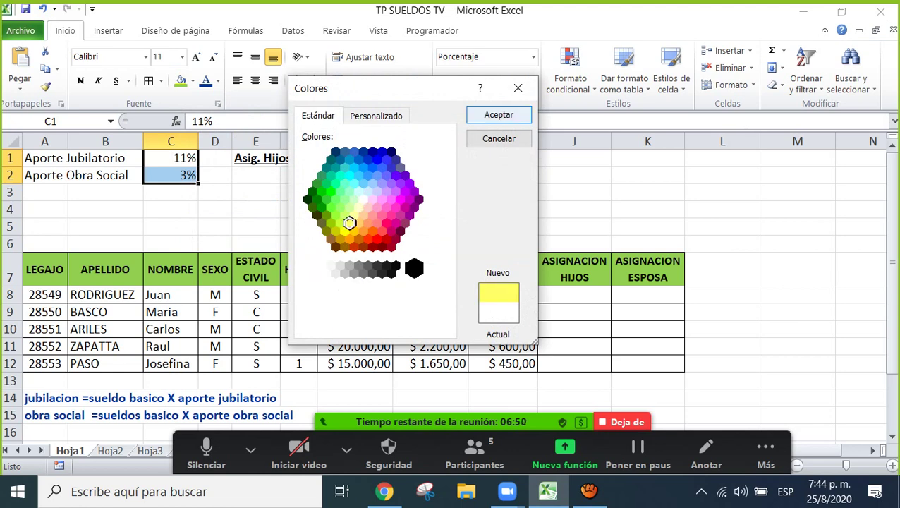
pyautogui.click(499, 115)
pyautogui.click(355, 209)
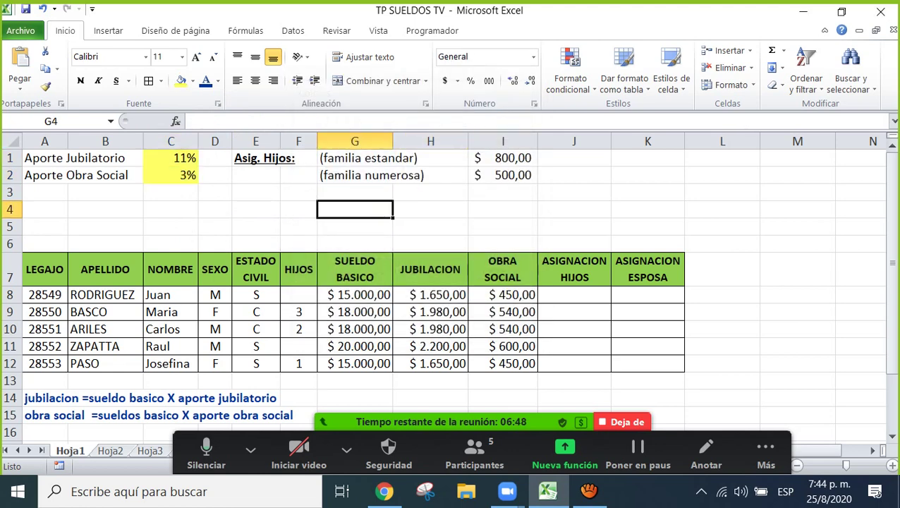
pyautogui.moveTo(503, 158); pyautogui.dragTo(503, 175)
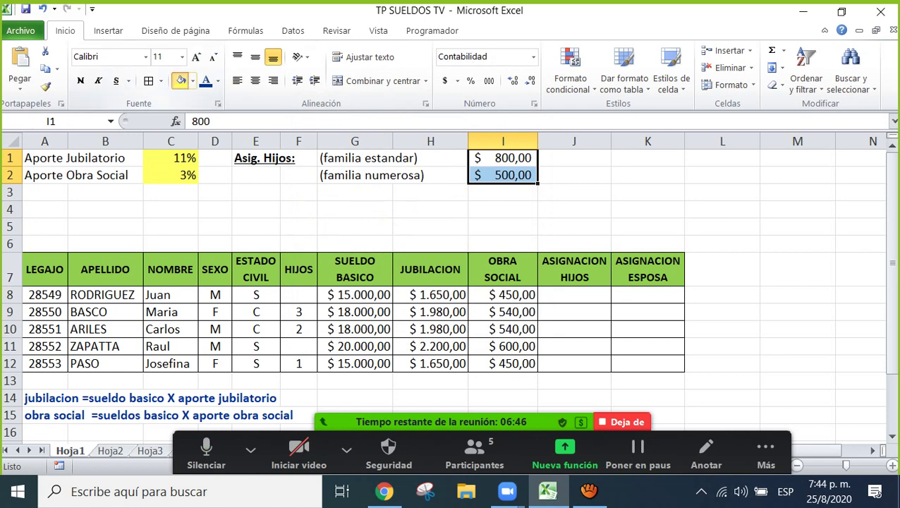
pyautogui.click(181, 80)
# Underline the Aporte Jubilatorio and Aporte Obra Social labels in A1:A2
pyautogui.moveTo(106, 158); pyautogui.dragTo(106, 175)
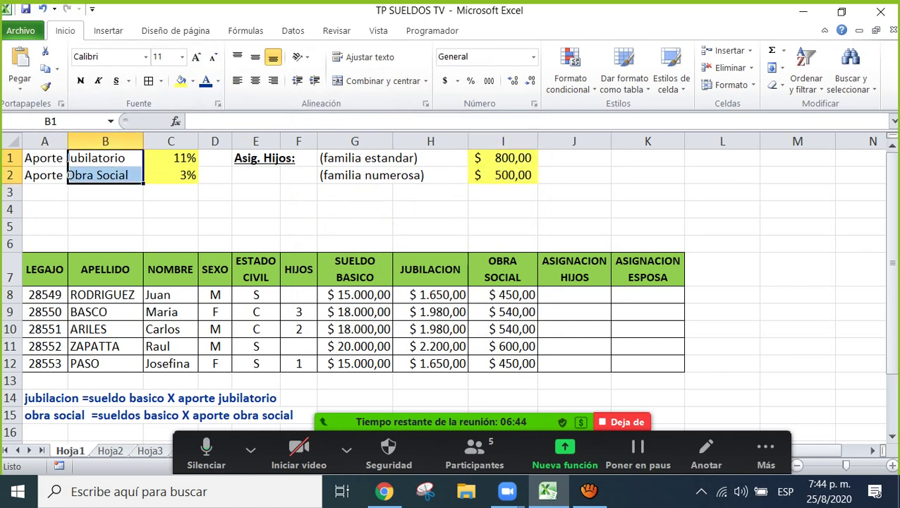
pyautogui.moveTo(44, 158); pyautogui.dragTo(44, 175)
pyautogui.click(116, 80)
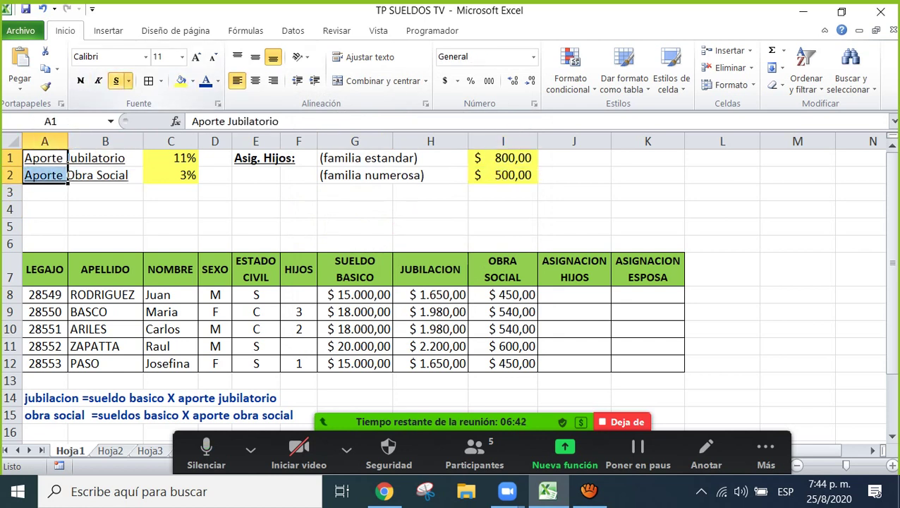
# Make the Aporte Jubilatorio and Aporte Obra Social labels in A1:A2 bold
pyautogui.click(81, 79)
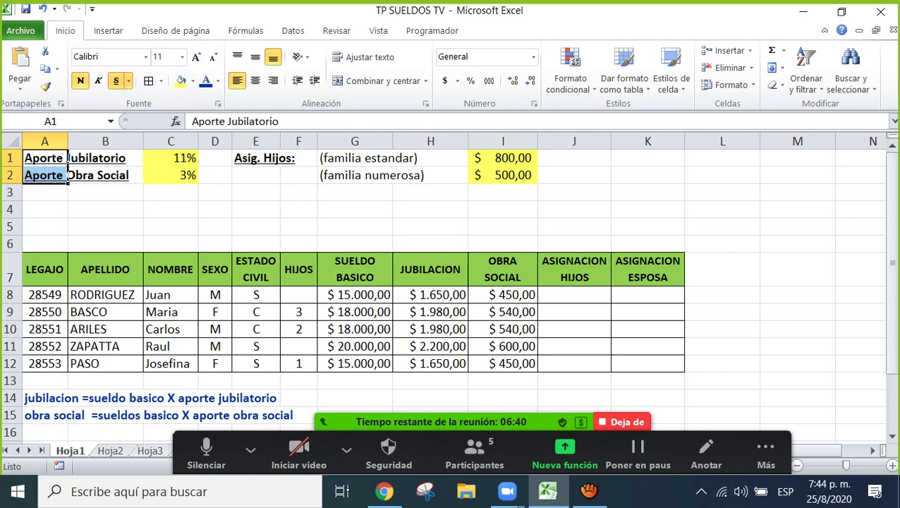
pyautogui.click(105, 192)
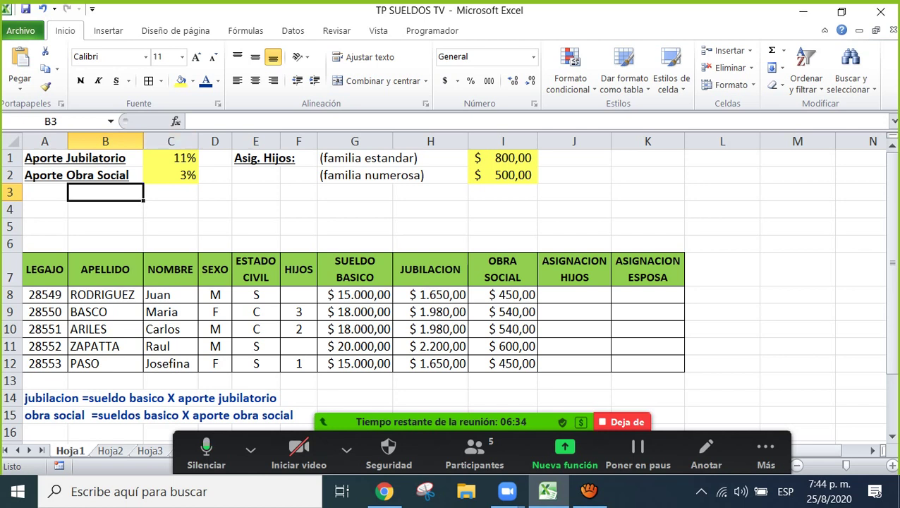
# Review the contribution percentages in C1:C2, the amounts in I1:I2 and the first ASIGNACION HIJOS cell
pyautogui.click(170, 158)
pyautogui.click(171, 175)
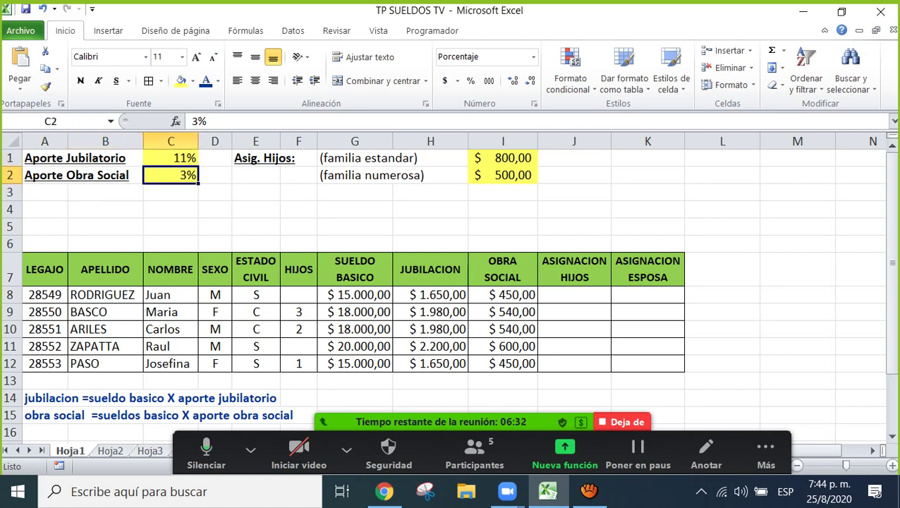
pyautogui.click(503, 158)
pyautogui.click(503, 192)
pyautogui.click(503, 225)
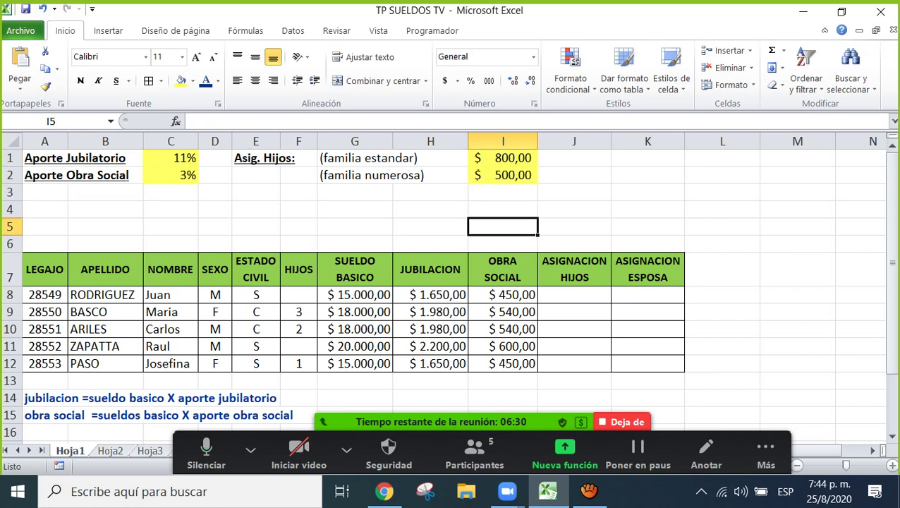
pyautogui.click(574, 294)
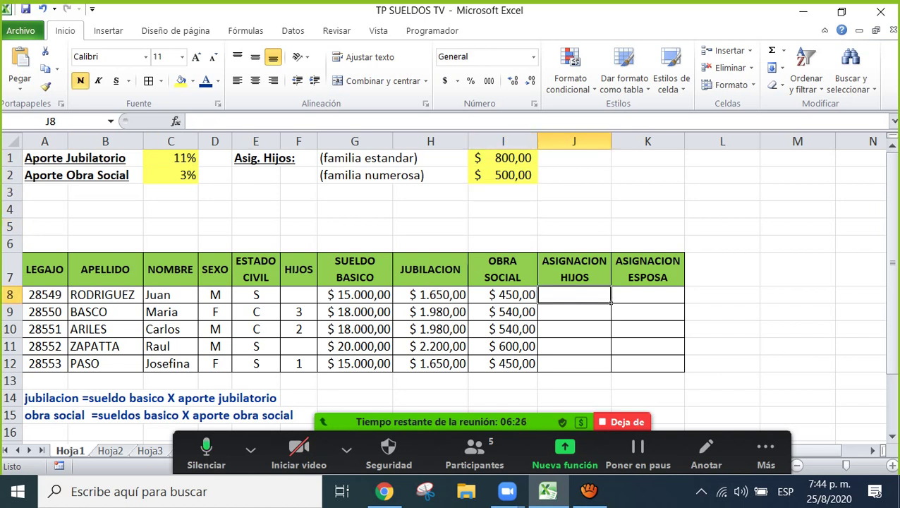
pyautogui.click(503, 158)
pyautogui.click(503, 175)
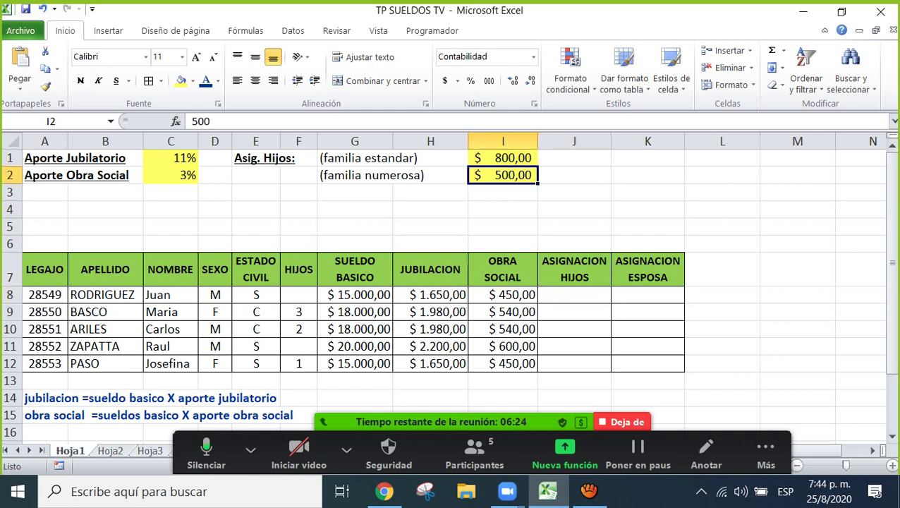
pyautogui.click(503, 158)
pyautogui.click(503, 175)
pyautogui.click(171, 158)
pyautogui.click(170, 175)
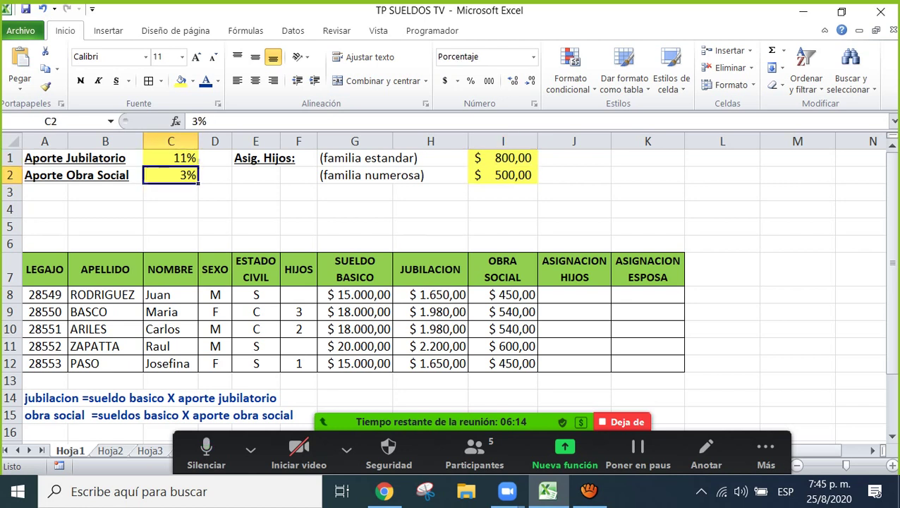
# Make the percentages in C1:C2 and the amounts in I1:I2 bold
pyautogui.moveTo(171, 158); pyautogui.dragTo(170, 175)
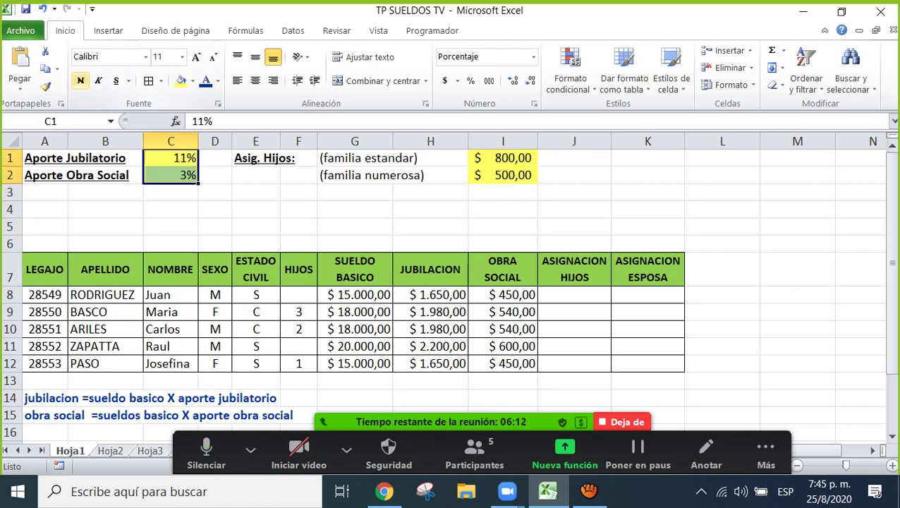
pyautogui.click(81, 80)
pyautogui.moveTo(503, 158); pyautogui.dragTo(503, 175)
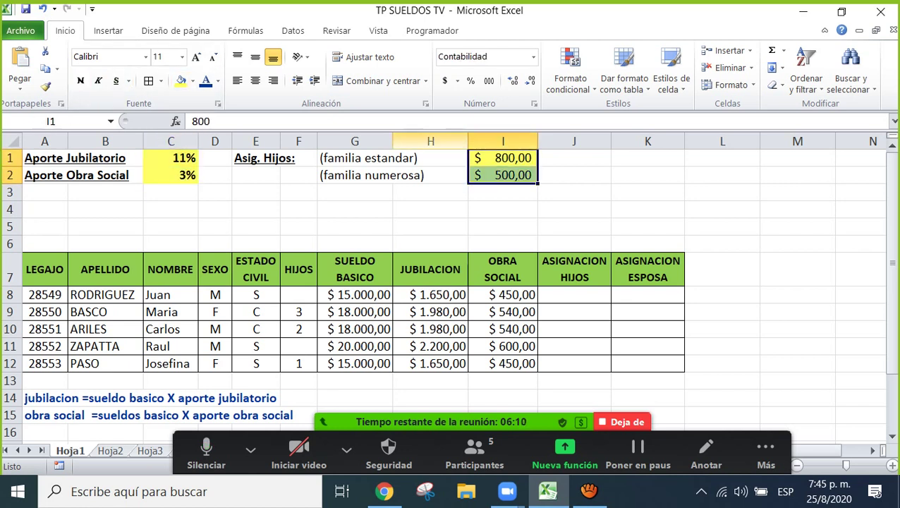
pyautogui.click(81, 81)
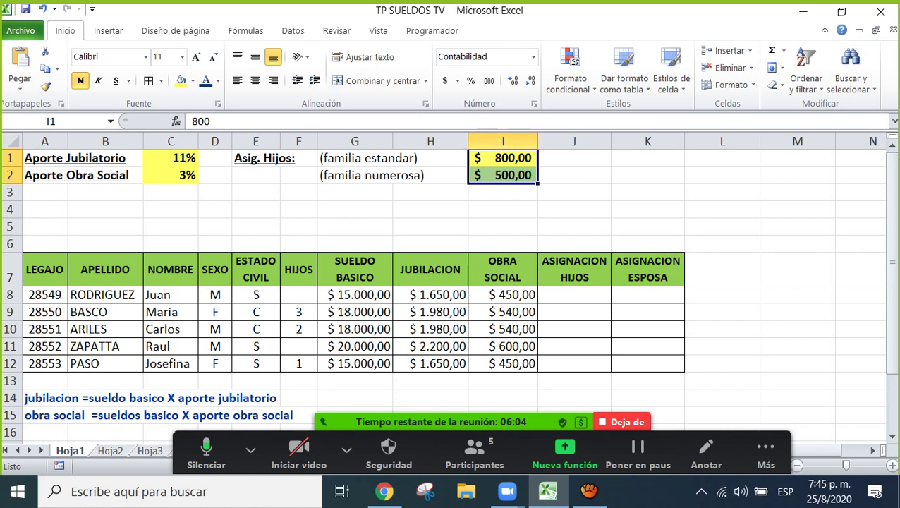
pyautogui.click(430, 192)
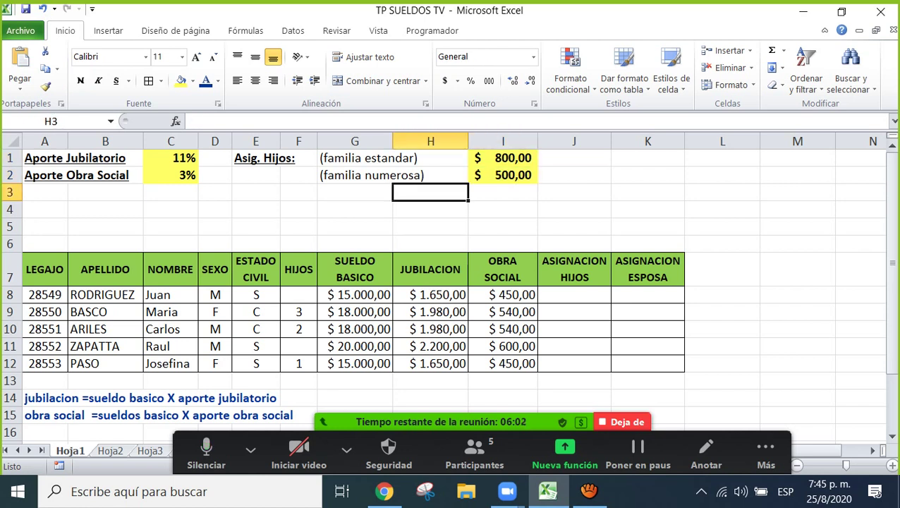
# Format the ASIGNACION HIJOS and ASIGNACION ESPOSA cells J8:K12 as Moneda with the $ Español (Argentina) symbol
pyautogui.click(574, 295)
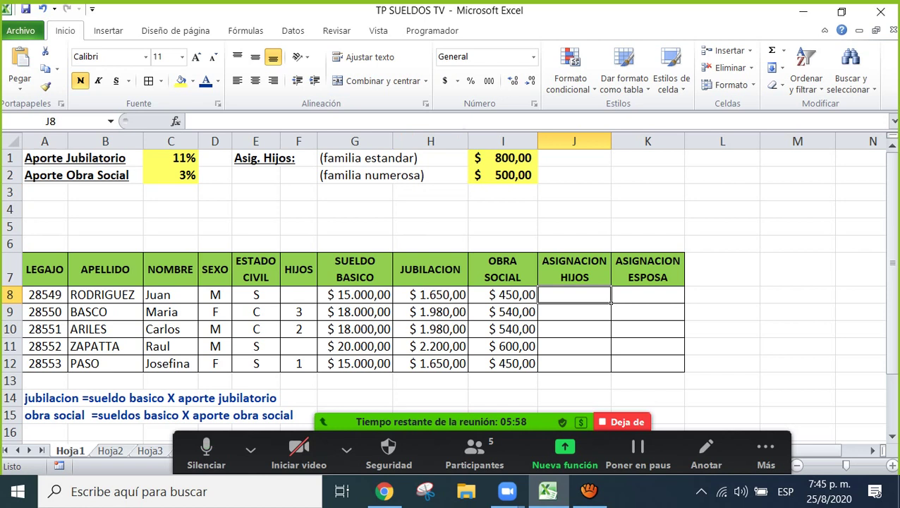
pyautogui.moveTo(574, 295); pyautogui.dragTo(648, 363)
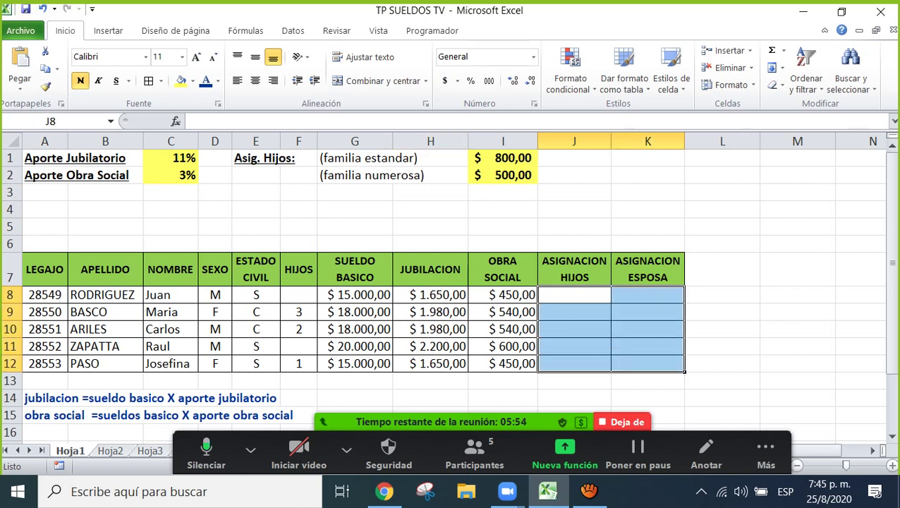
pyautogui.hotkey('ctrl', '1')
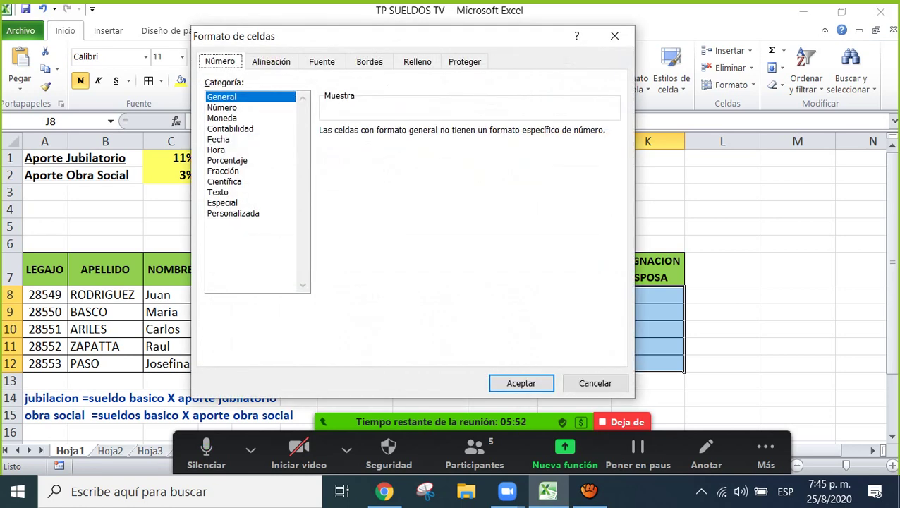
pyautogui.click(222, 117)
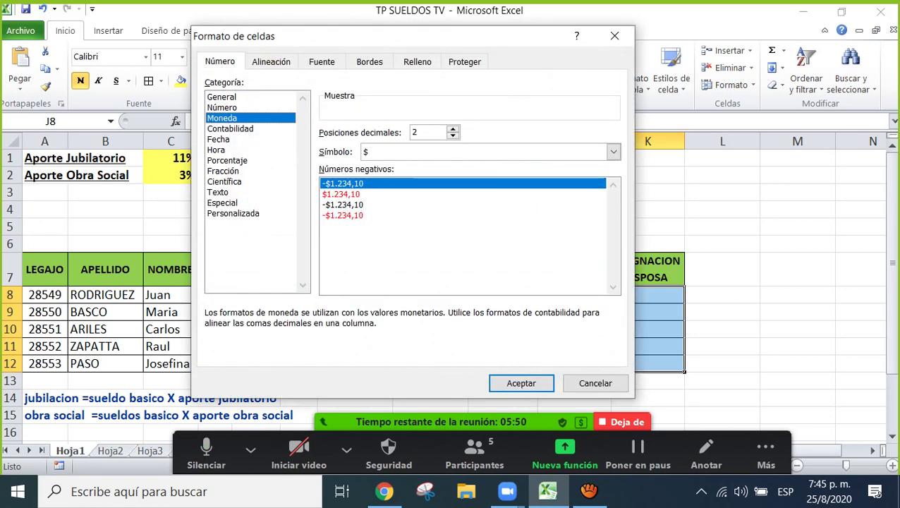
pyautogui.click(613, 152)
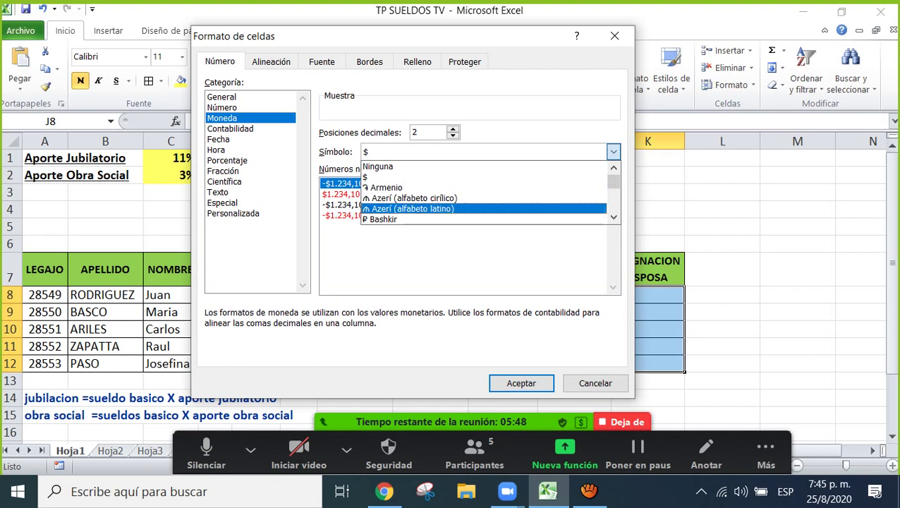
pyautogui.scroll(-10, 487, 205)
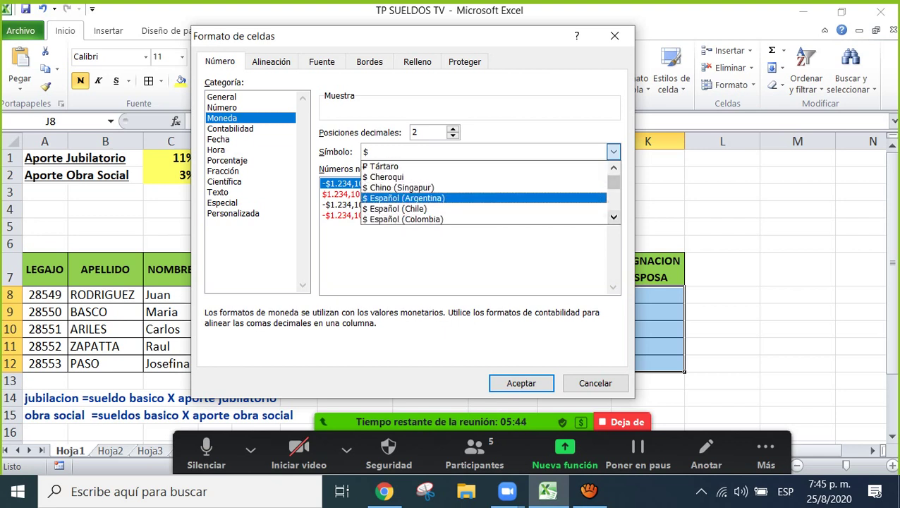
pyautogui.click(403, 198)
pyautogui.click(521, 383)
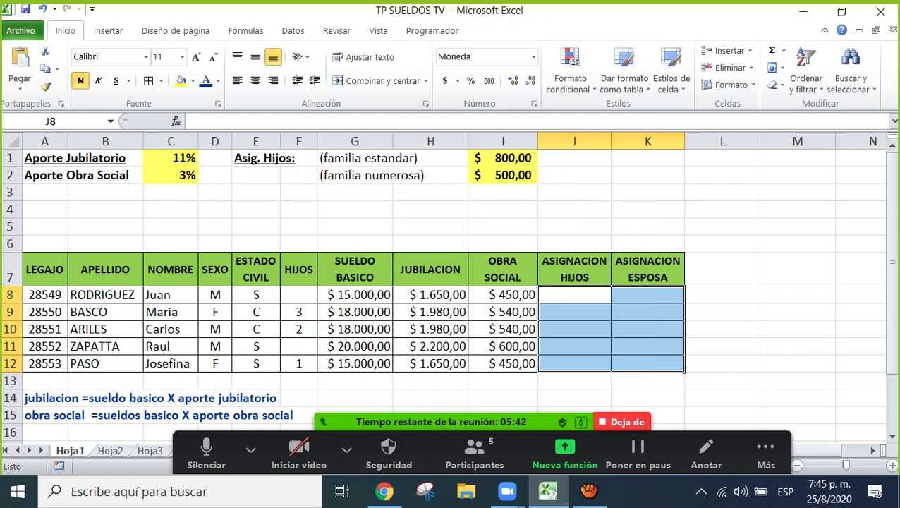
# Start an SI formula in J8 with the logical test F8<=2 on the number of children
pyautogui.click(574, 295)
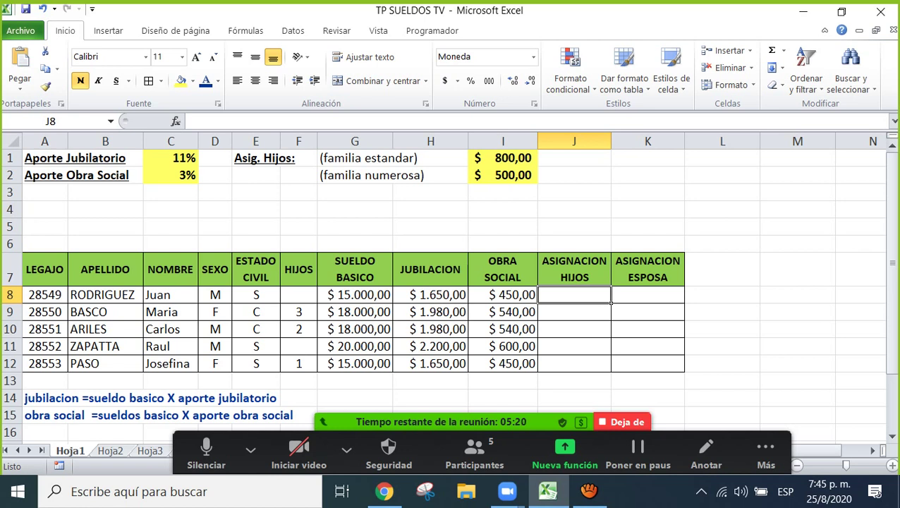
pyautogui.click(503, 158)
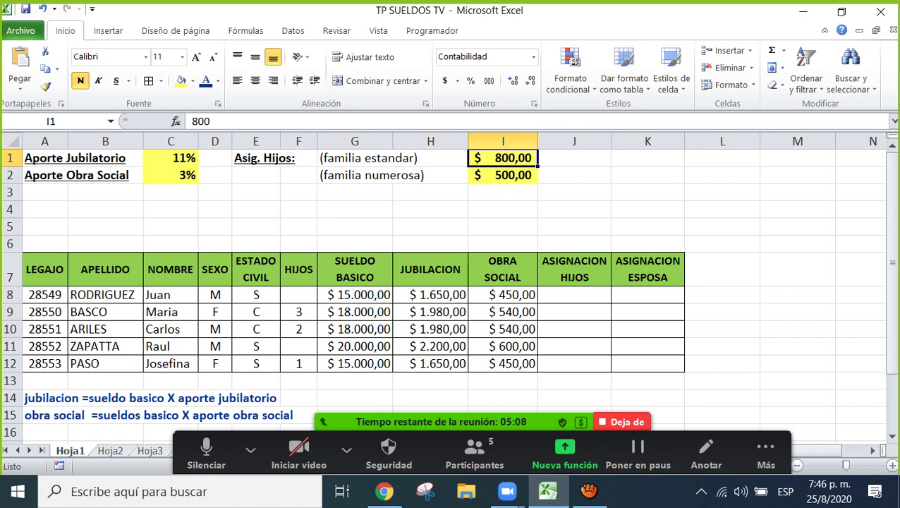
pyautogui.click(355, 175)
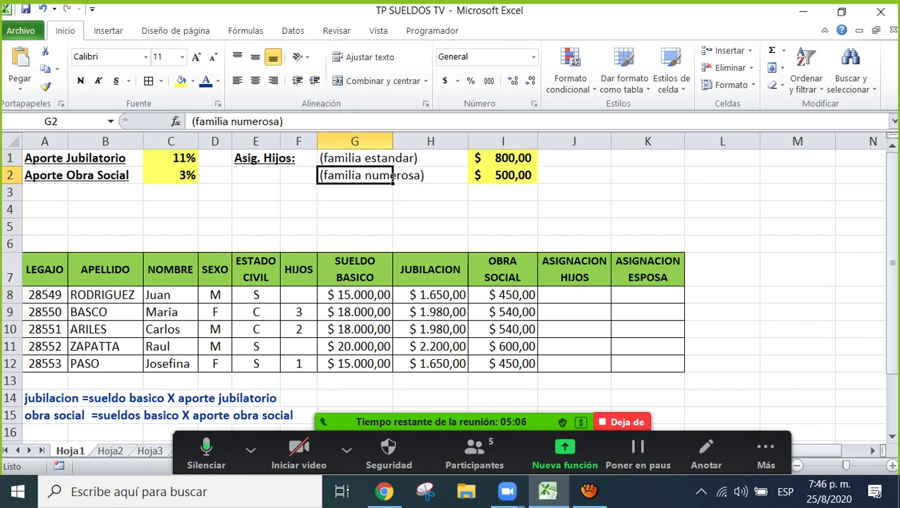
pyautogui.click(503, 175)
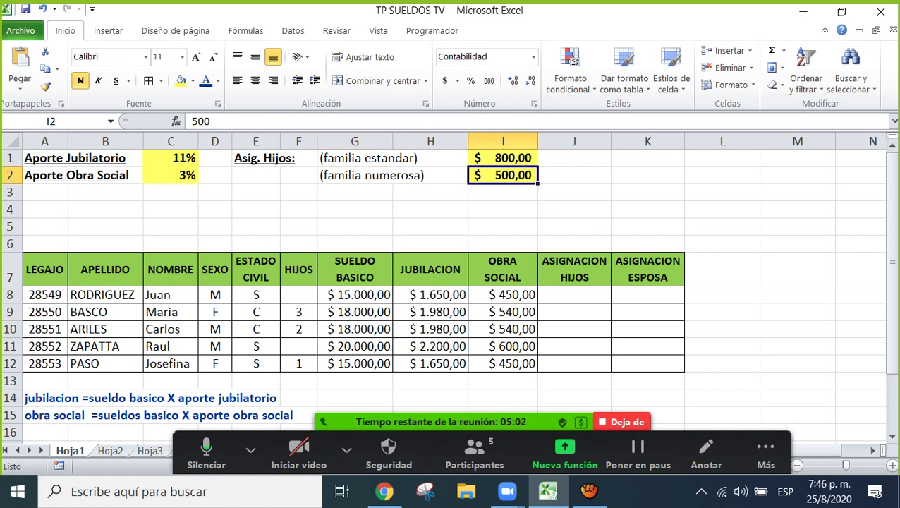
pyautogui.click(575, 295)
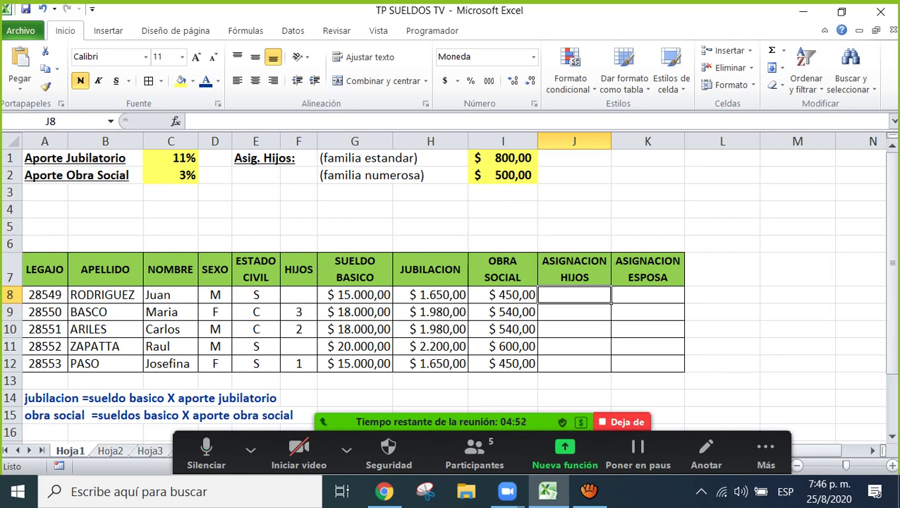
pyautogui.write('=')
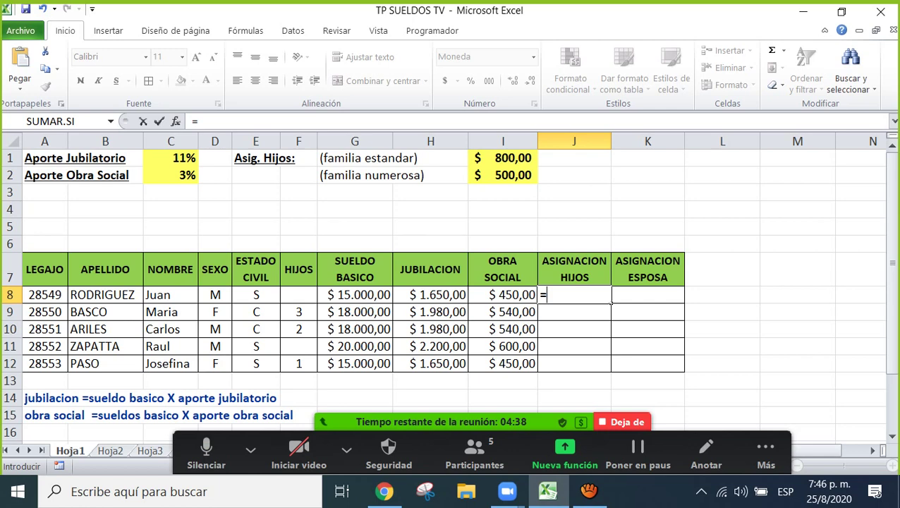
pyautogui.write('si')
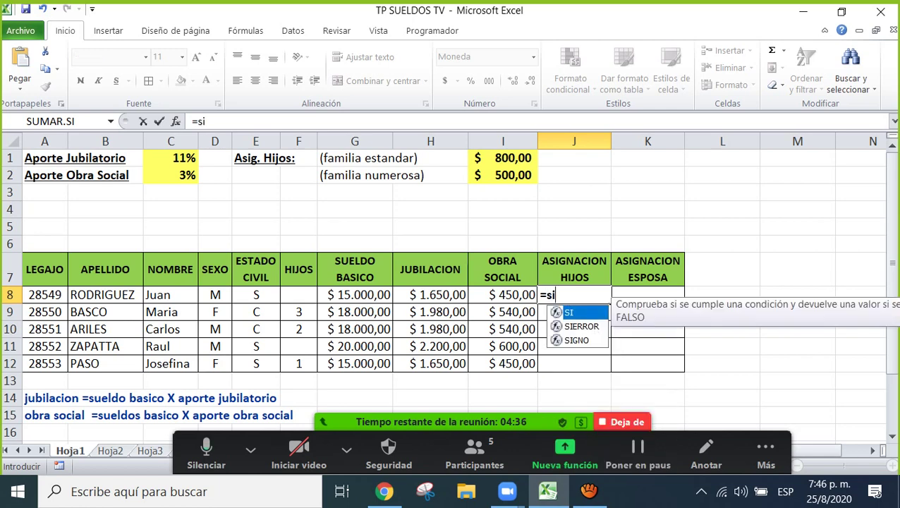
pyautogui.press('Tab')
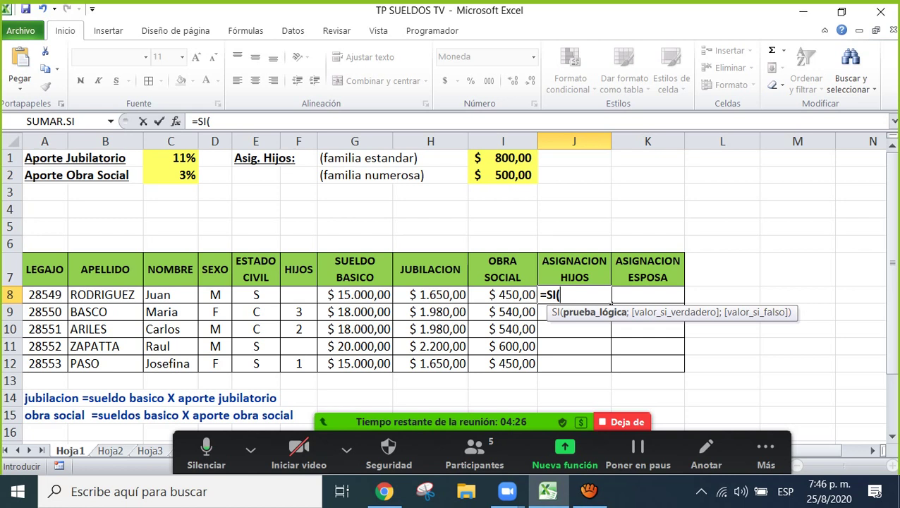
pyautogui.click(300, 295)
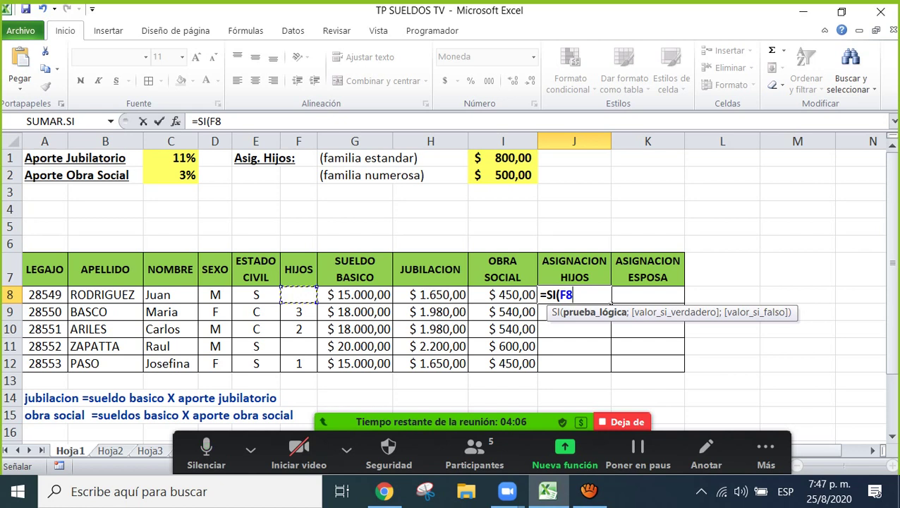
pyautogui.write('<=')
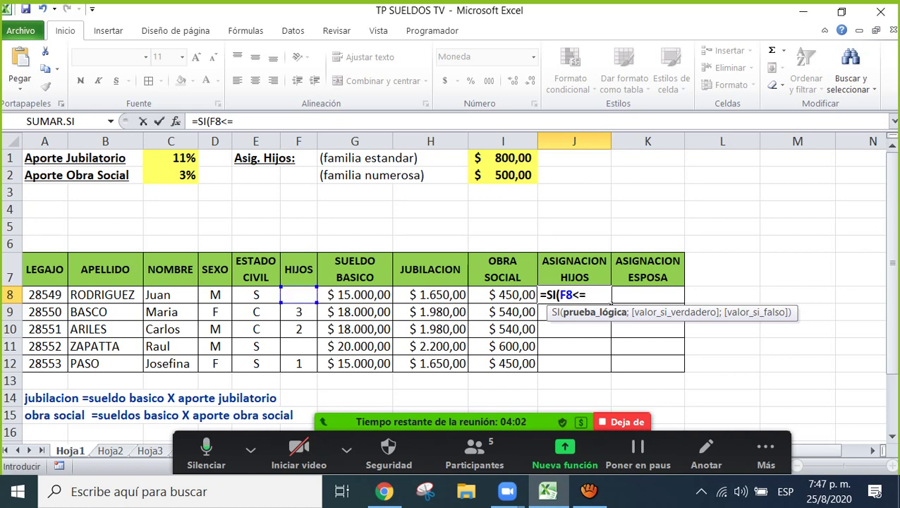
pyautogui.write('2;')
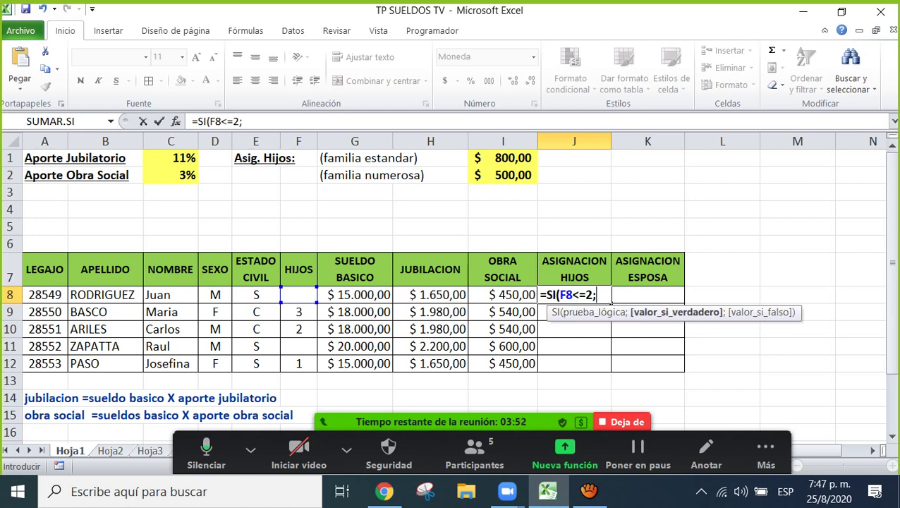
# Add the value-if-true argument (F8*$I$1) to the J8 formula, with an absolute reference to the familia estandar amount
pyautogui.write('8')
pyautogui.press('BackSpace')
pyautogui.write('(')
pyautogui.press('Left')
pyautogui.press('Left')
pyautogui.press('Left')
pyautogui.press('Left')
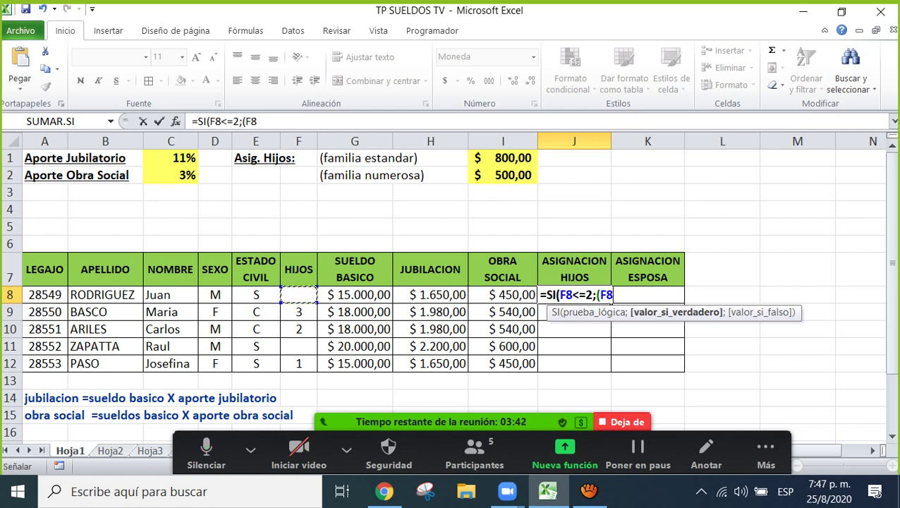
pyautogui.write('*')
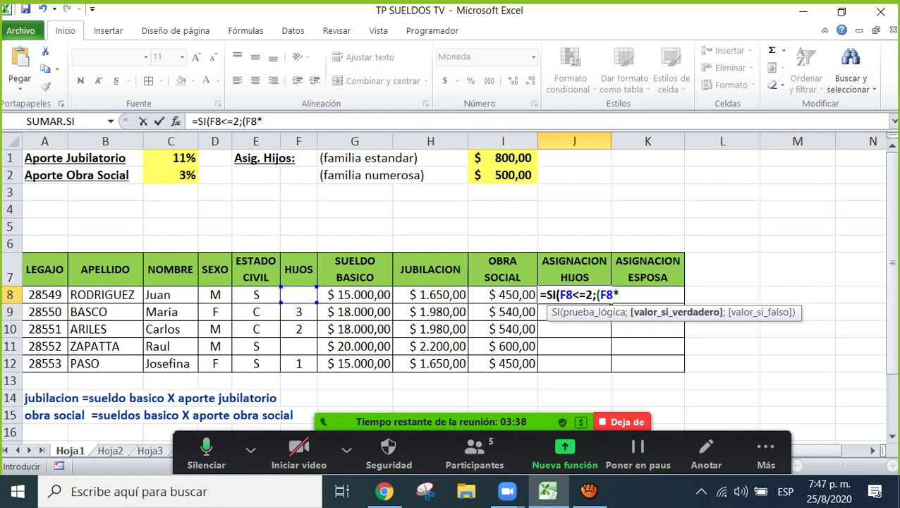
pyautogui.click(502, 158)
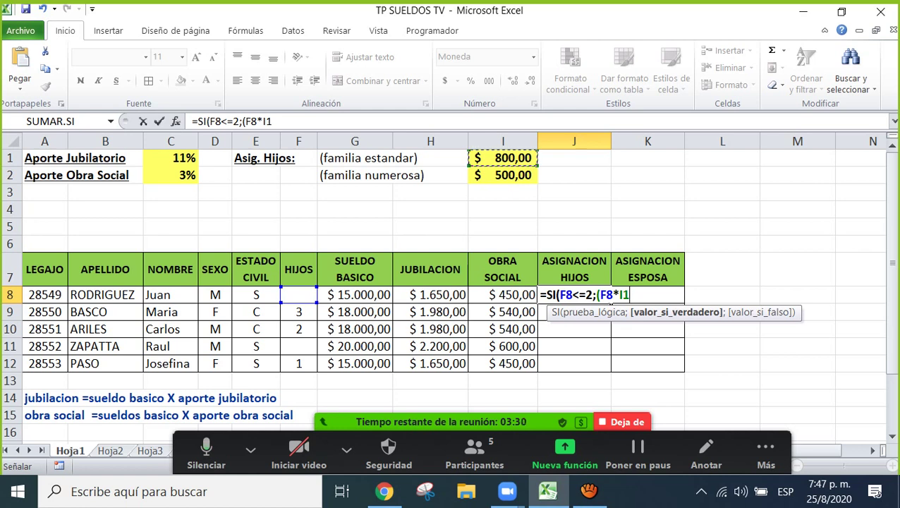
pyautogui.press('F4')
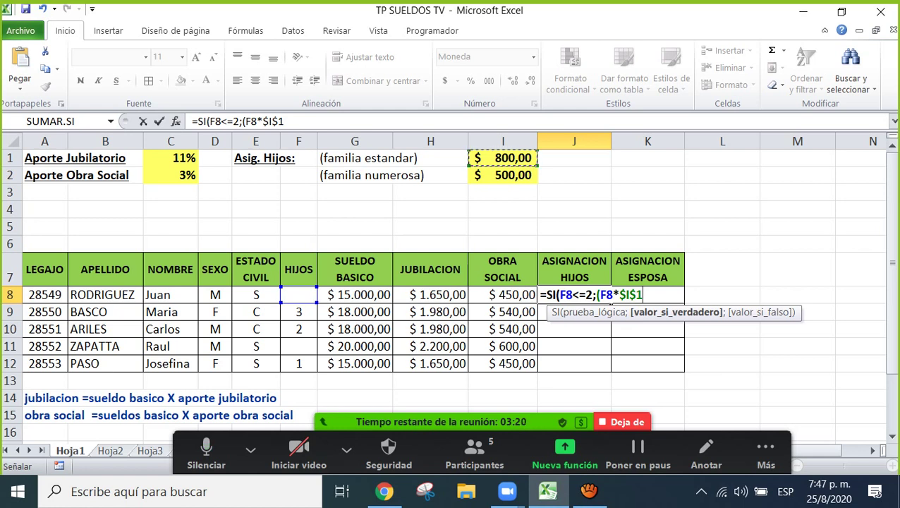
pyautogui.write(');')
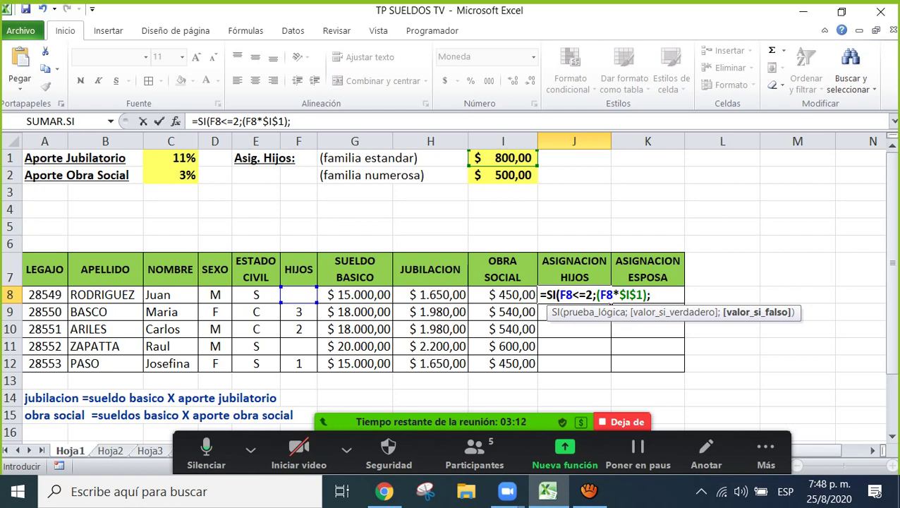
# Begin the value-if-false argument of the J8 formula with (F8*$I$1)+, making the familia estandar amount an absolute reference
pyautogui.write('(')
pyautogui.click(299, 295)
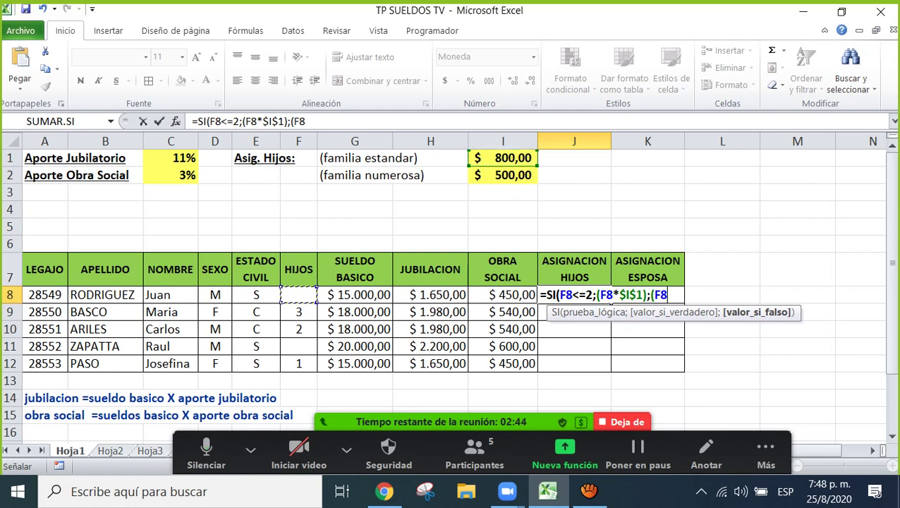
pyautogui.write('*')
pyautogui.click(503, 158)
pyautogui.write(')')
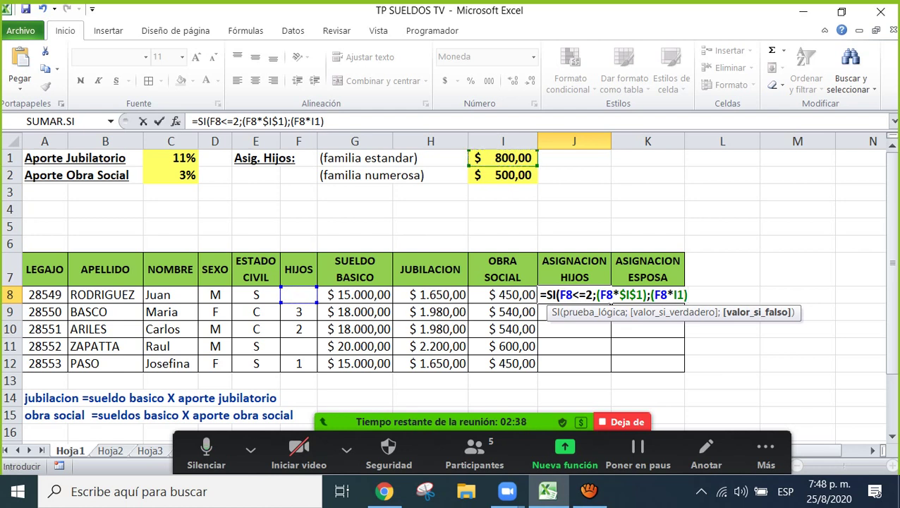
pyautogui.write('+')
pyautogui.press('Left')
pyautogui.press('Left')
pyautogui.hotkey('shift', 'Left')
pyautogui.hotkey('shift', 'Left')
pyautogui.press('F2')
pyautogui.press('F4')
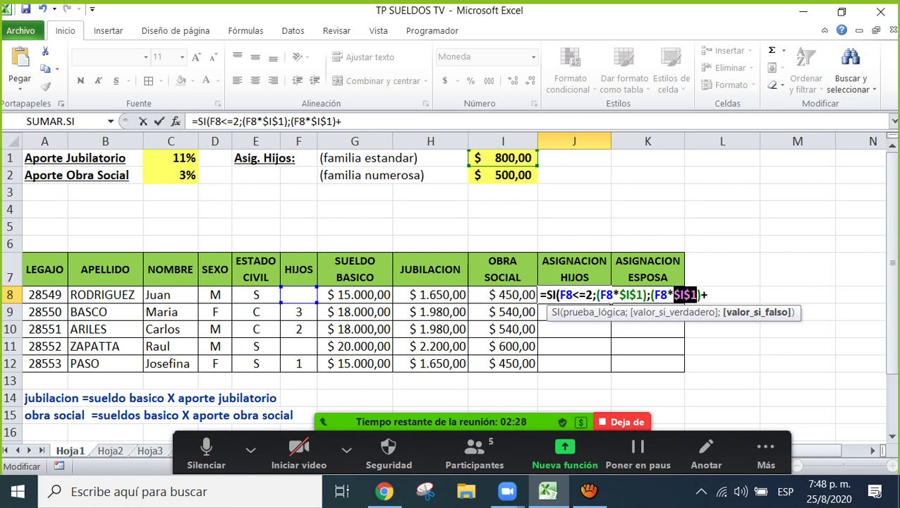
pyautogui.press('End')
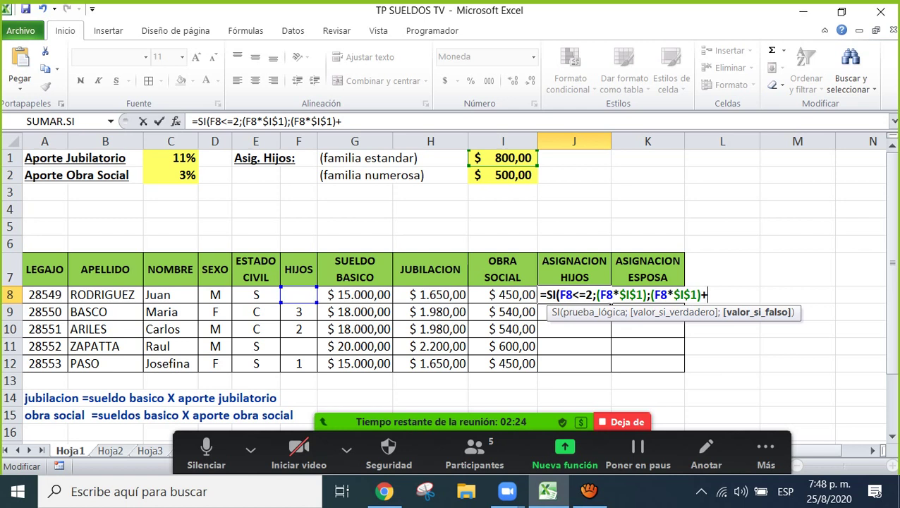
# Complete the J8 formula by adding the familia numerosa amount as absolute reference $I$2, and enter it
pyautogui.click(503, 175)
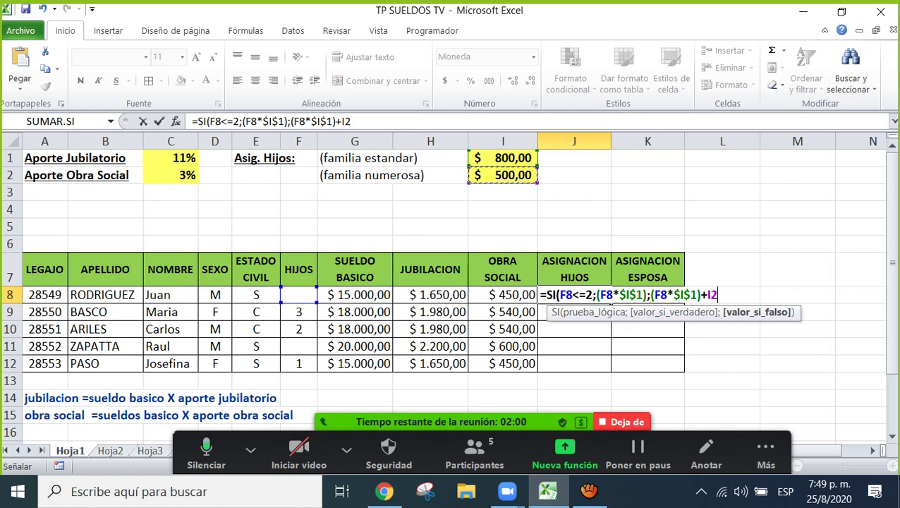
pyautogui.press('F4')
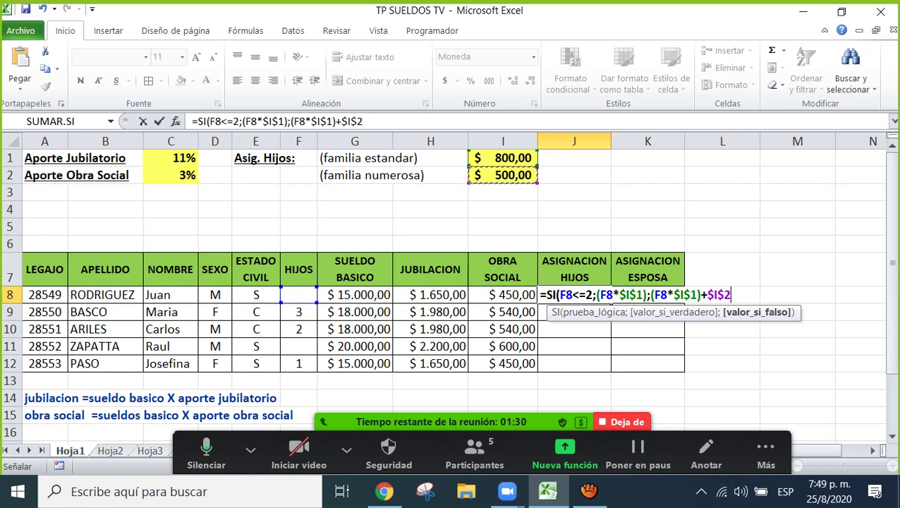
pyautogui.write(')')
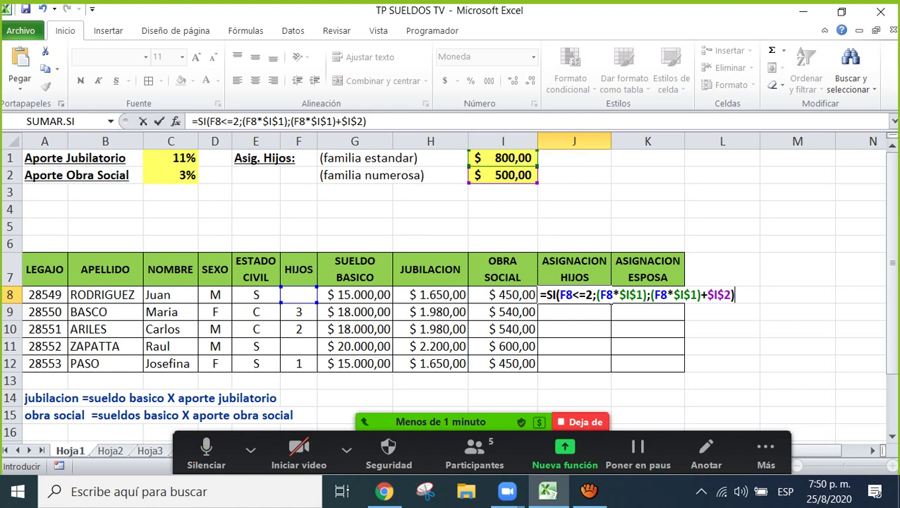
pyautogui.press('Return')
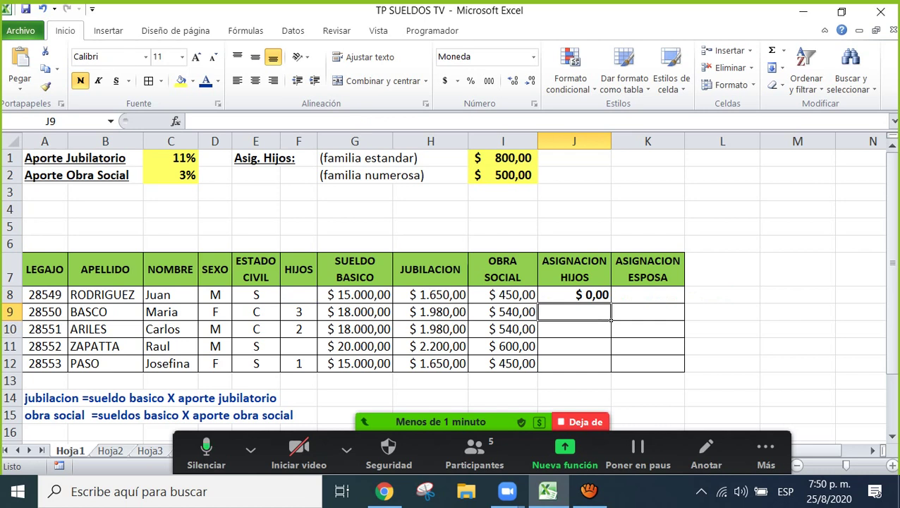
# Copy the ASIGNACION HIJOS formula from J8 down through J12 for the remaining employees
pyautogui.click(574, 295)
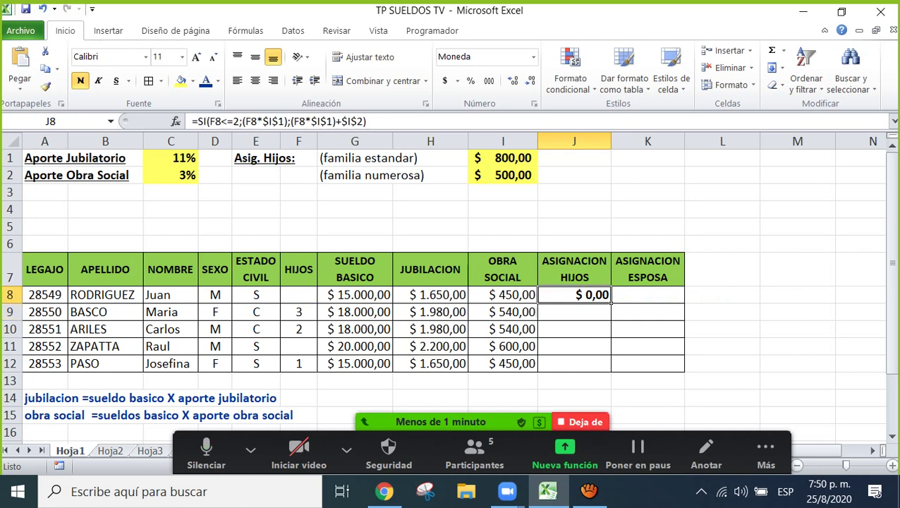
pyautogui.moveTo(610, 301); pyautogui.dragTo(611, 372)
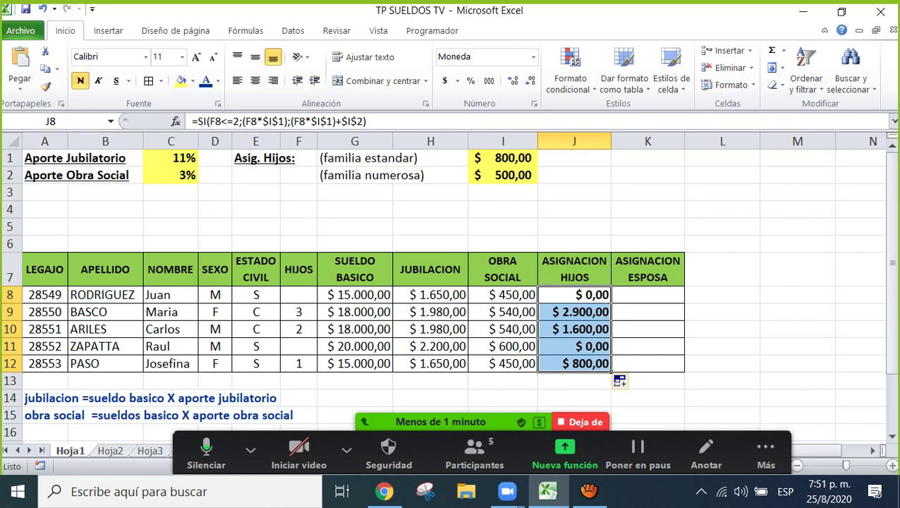
pyautogui.click(766, 453)
pyautogui.click(892, 436)
pyautogui.click(892, 436)
pyautogui.click(891, 436)
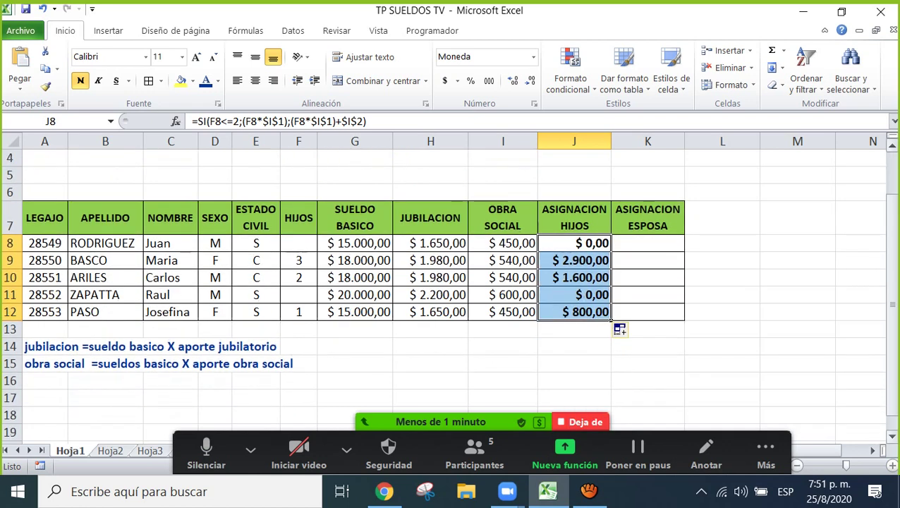
pyautogui.click(44, 330)
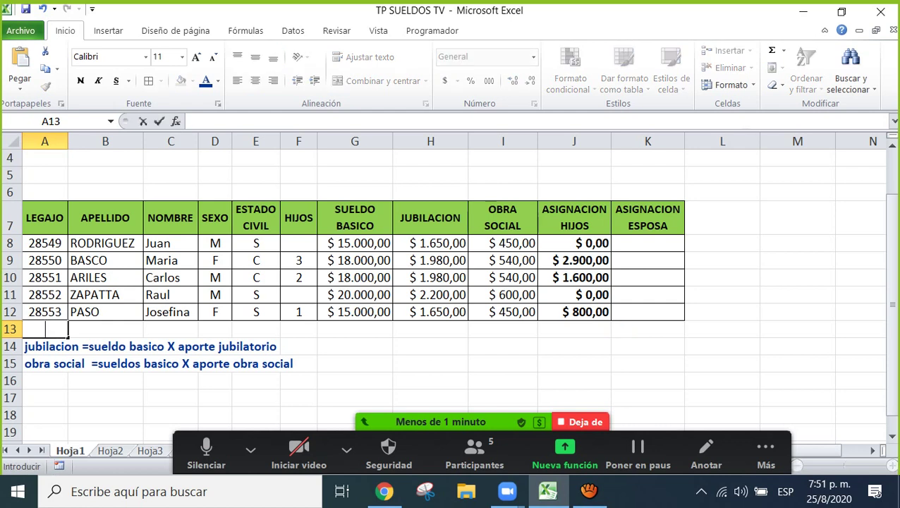
pyautogui.press('Up')
pyautogui.press('Down')
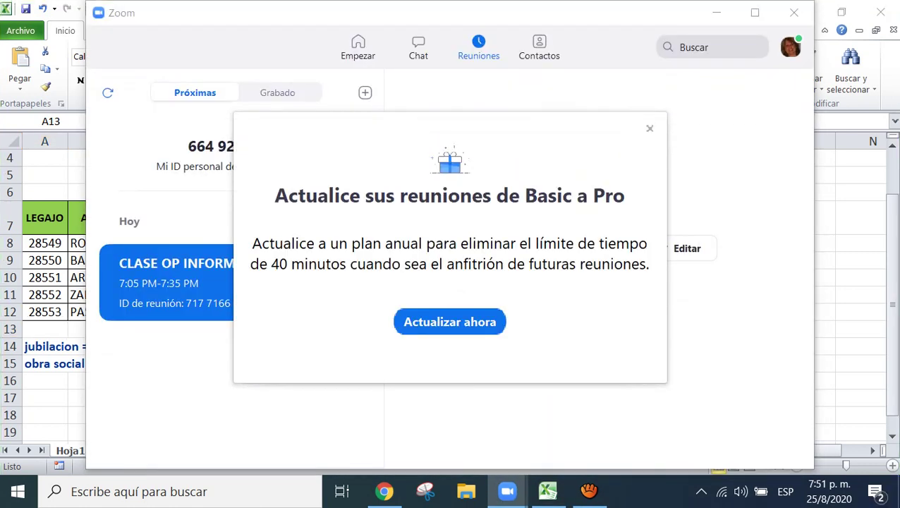
# In Zoom, dismiss the Pro upgrade offer, start the CLASE OP INFORM TV meeting in a maximized window and join with computer audio
pyautogui.click(650, 128)
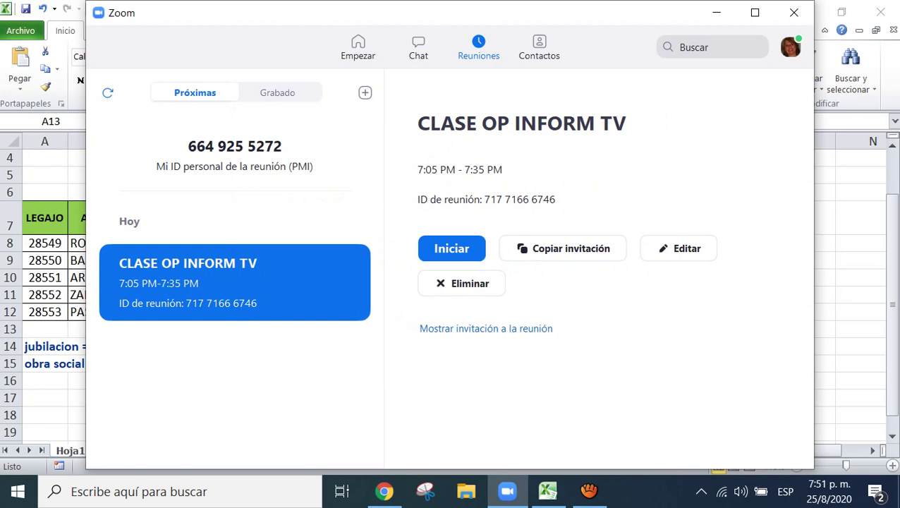
pyautogui.click(451, 249)
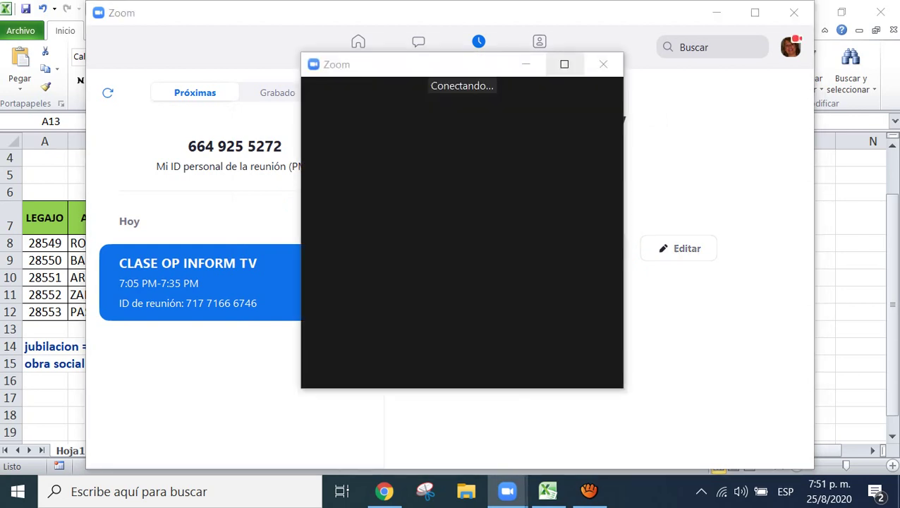
pyautogui.click(565, 64)
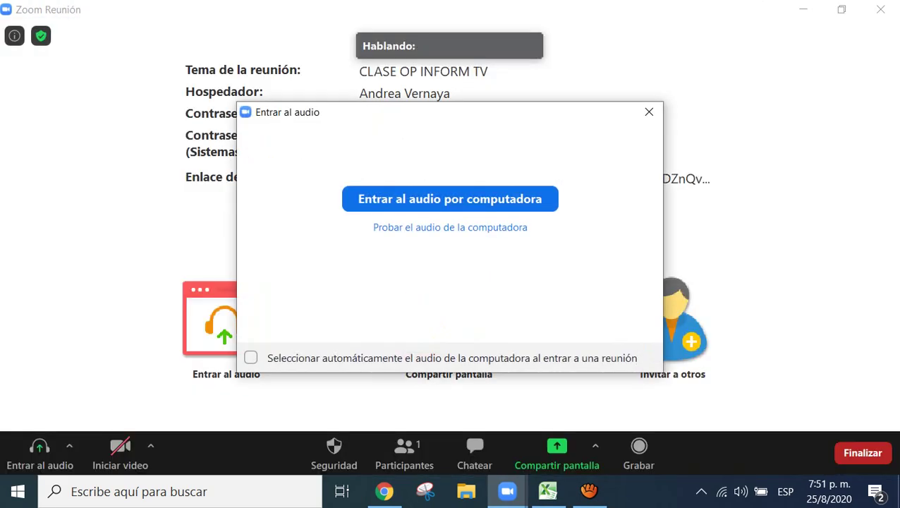
pyautogui.press('Return')
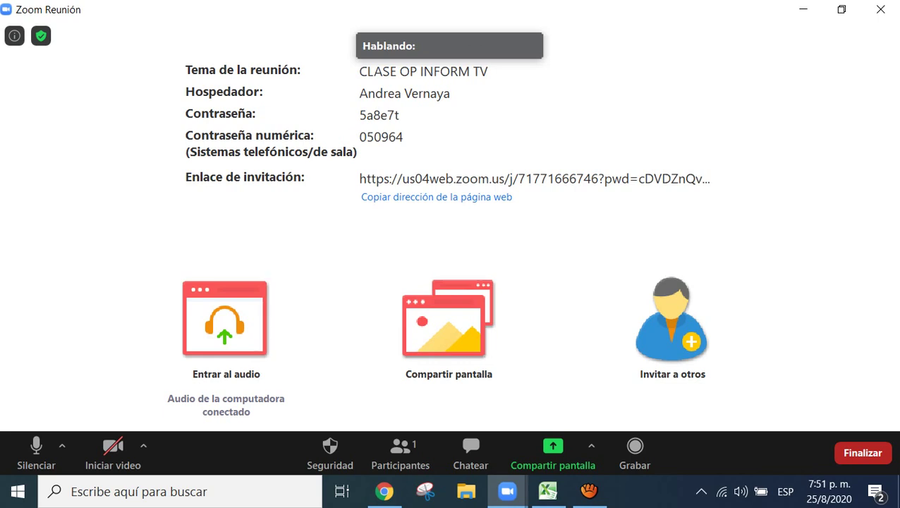
# Show the meeting's participant list and admit the two people from the waiting room
pyautogui.click(400, 452)
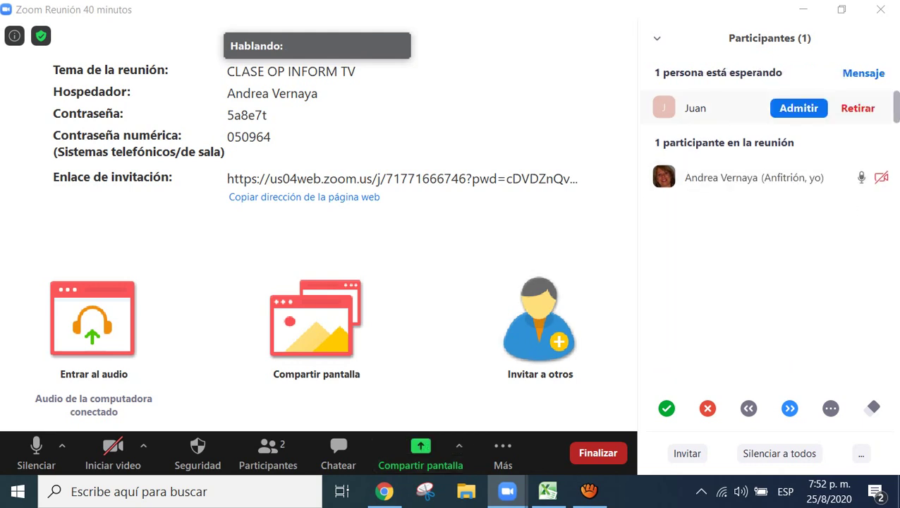
pyautogui.click(798, 108)
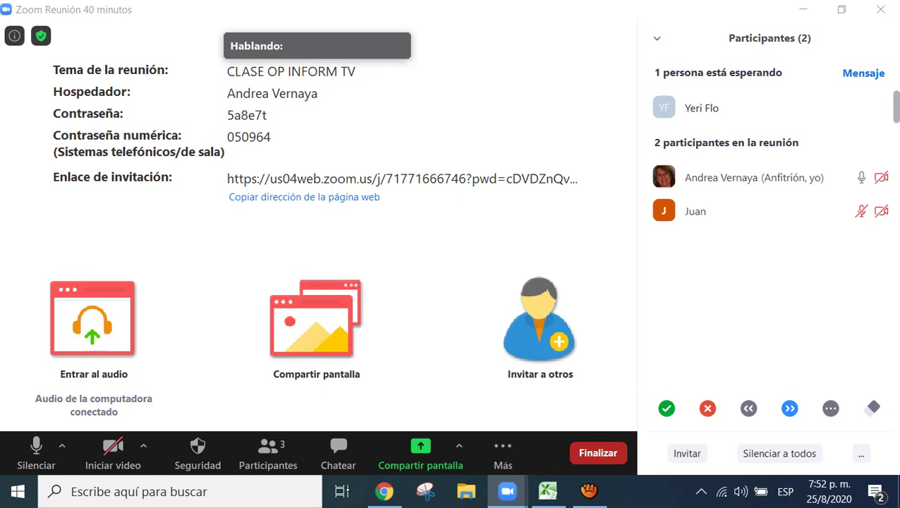
pyautogui.click(799, 108)
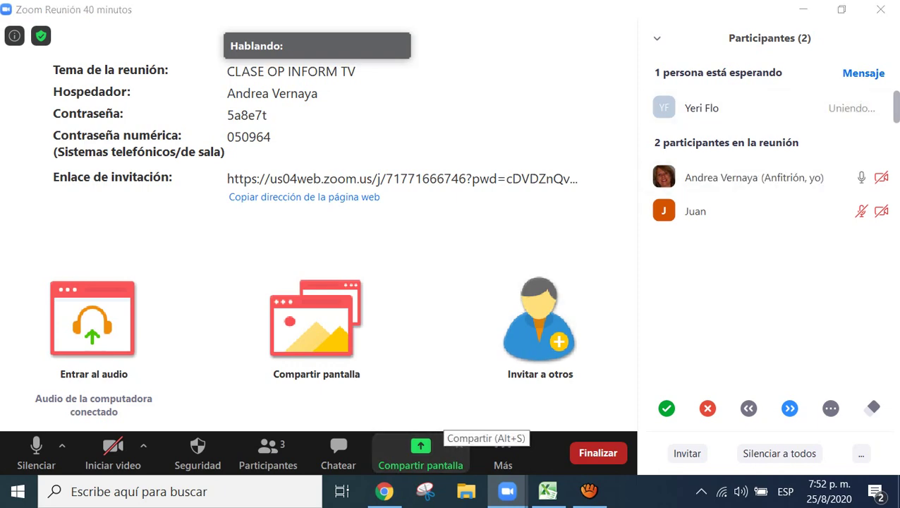
# Share the entire screen (Pantalla) with the meeting and bring up the aTube Catcher screen recorder
pyautogui.click(420, 452)
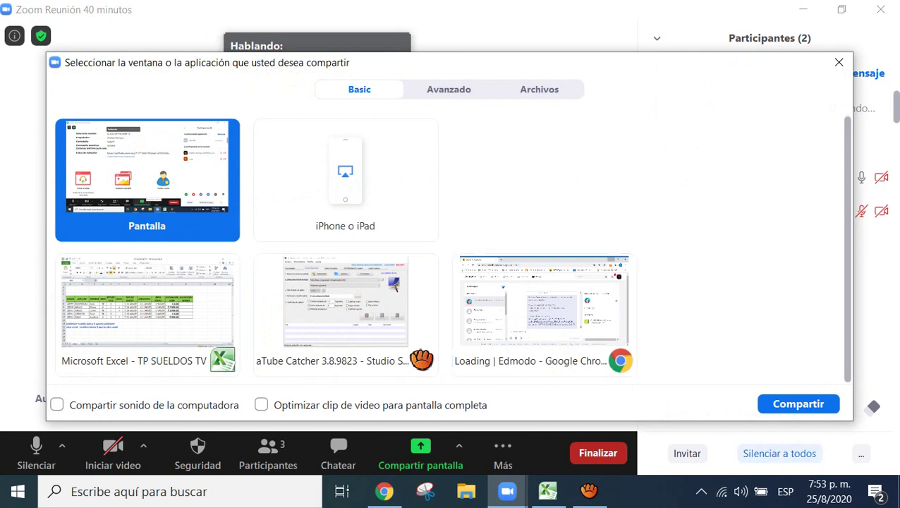
pyautogui.click(798, 403)
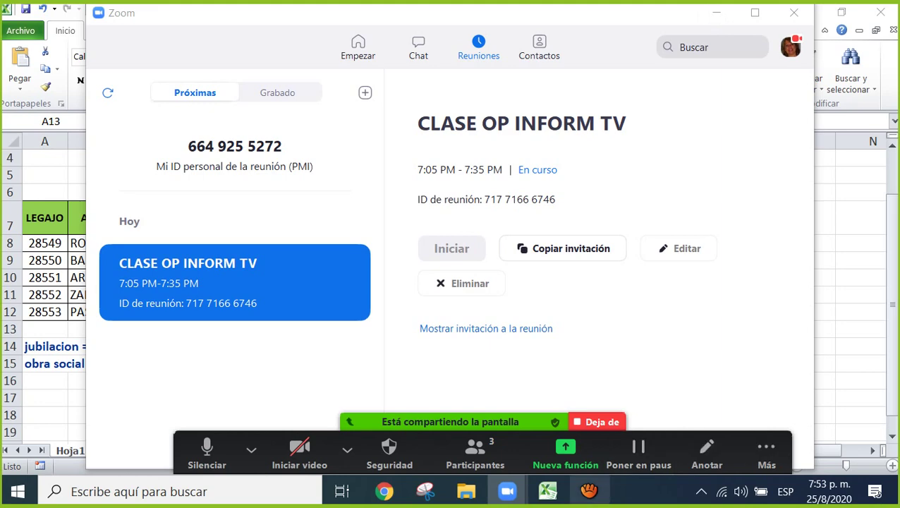
pyautogui.click(603, 403)
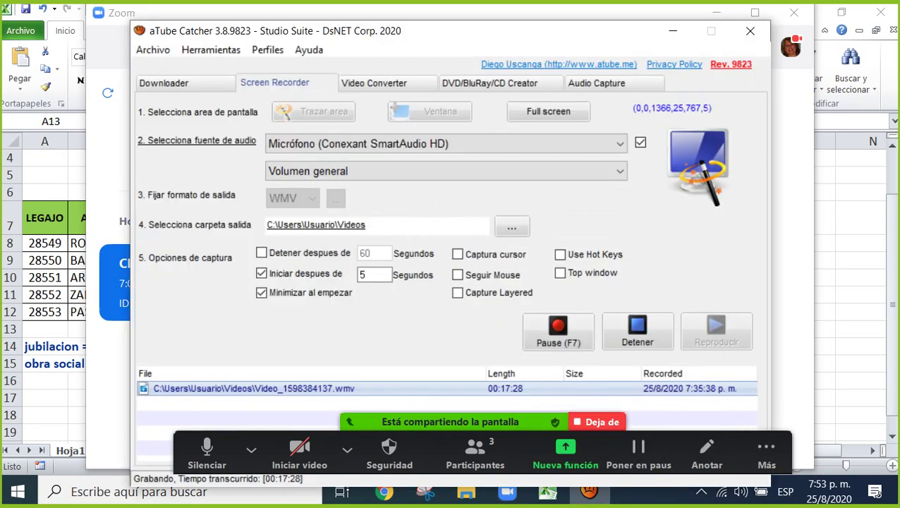